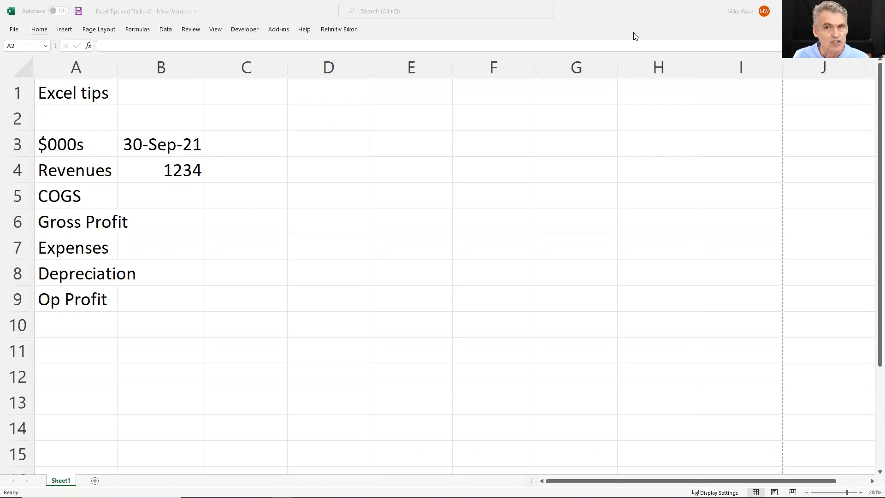
Underline and bold the "Excel tips" title in cell A1.
{"action": "left_click", "coordinate": [84, 115]}
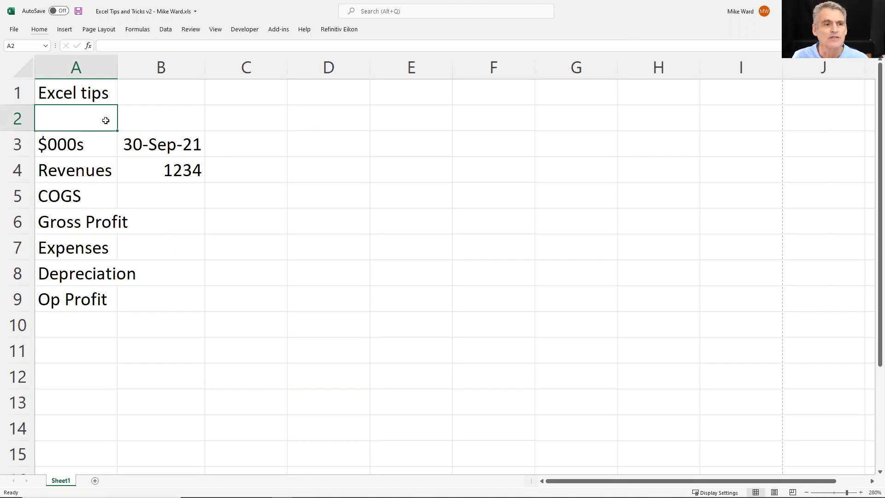
{"action": "key", "text": "Up"}
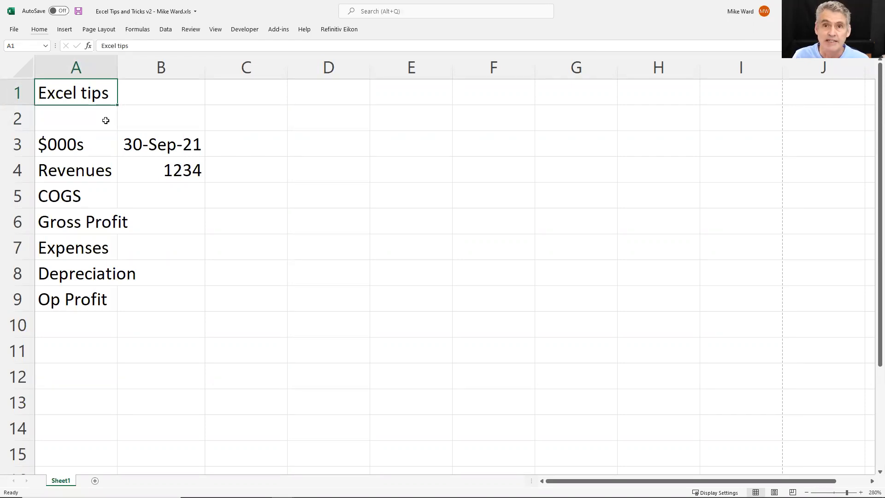
{"action": "key", "text": "ctrl+u"}
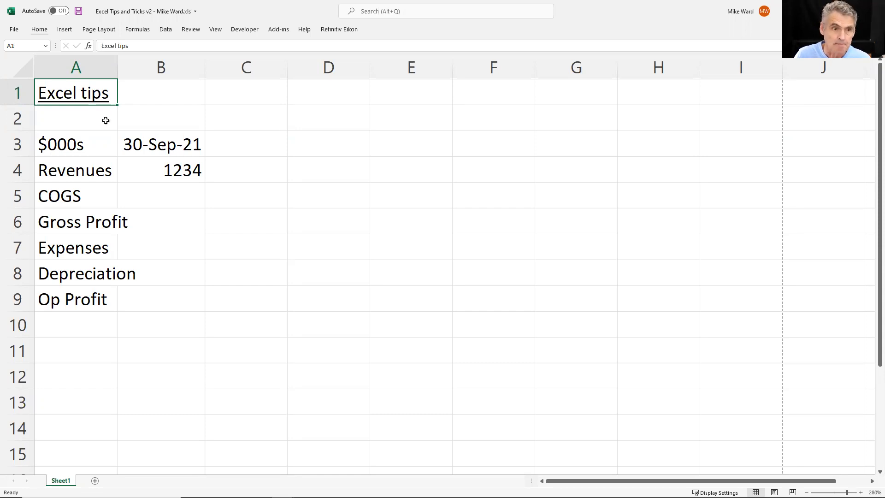
{"action": "key", "text": "ctrl+b"}
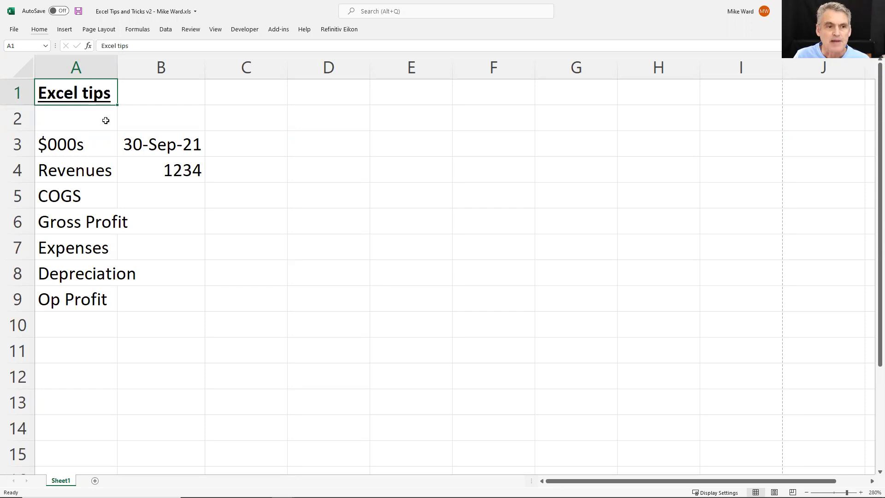
{"action": "key", "text": "Down"}
{"action": "key", "text": "Down"}
{"action": "key", "text": "Down"}
{"action": "key", "text": "Down"}
{"action": "key", "text": "Down"}
{"action": "key", "text": "Down"}
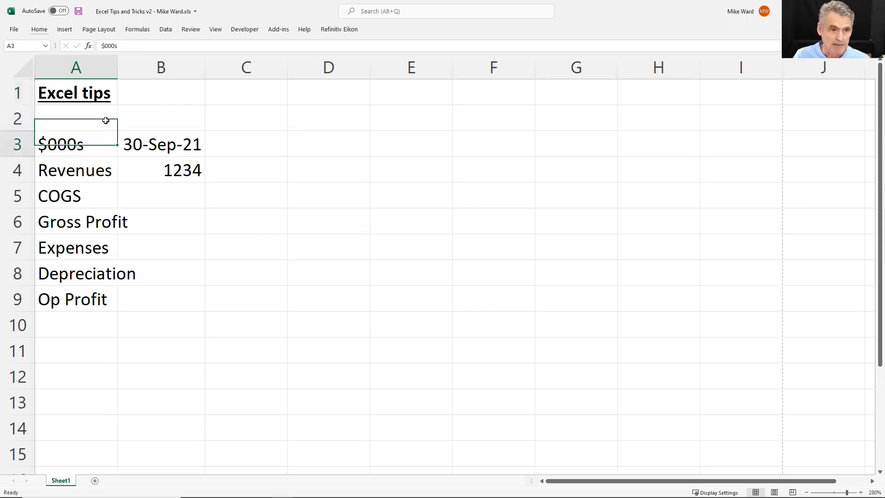
{"action": "key", "text": "Down"}
{"action": "key", "text": "Down"}
{"action": "key", "text": "Down"}
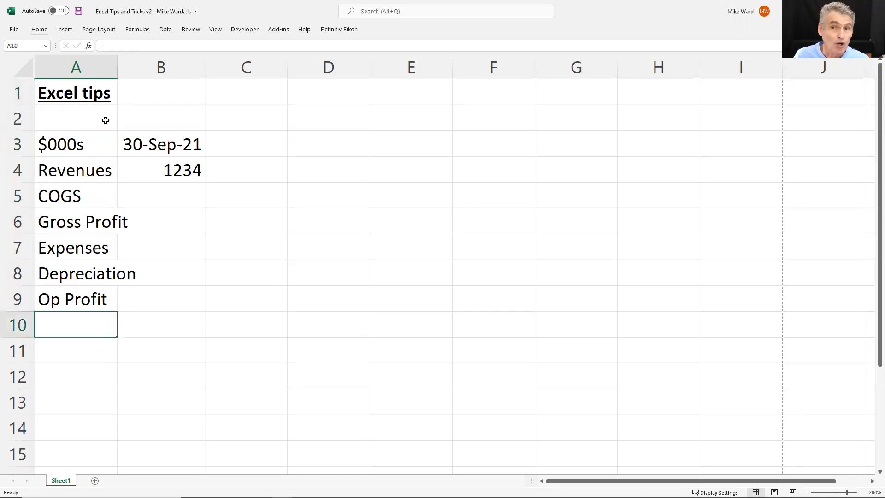
{"action": "key", "text": "Up"}
{"action": "key", "text": "Up"}
{"action": "key", "text": "Up"}
{"action": "key", "text": "Up"}
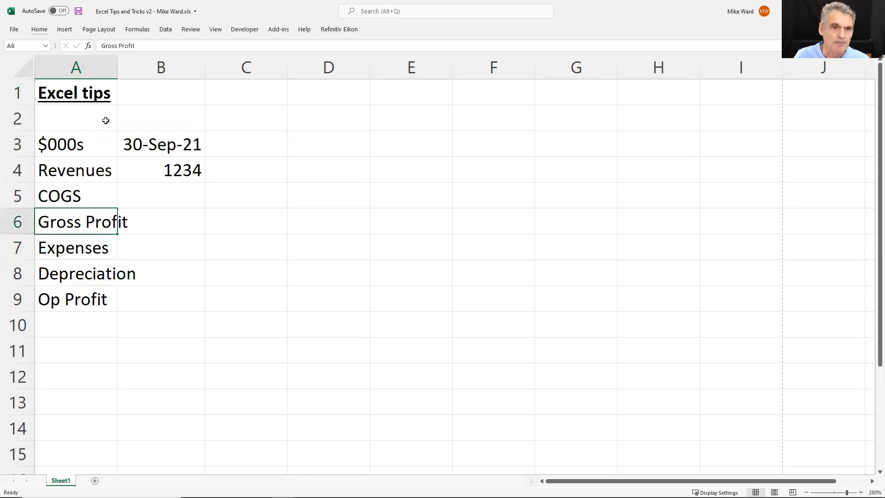
Auto-fit column A to its longest label, undo the resize once, and auto-fit the whole column again.
{"action": "double_click", "coordinate": [117, 68]}
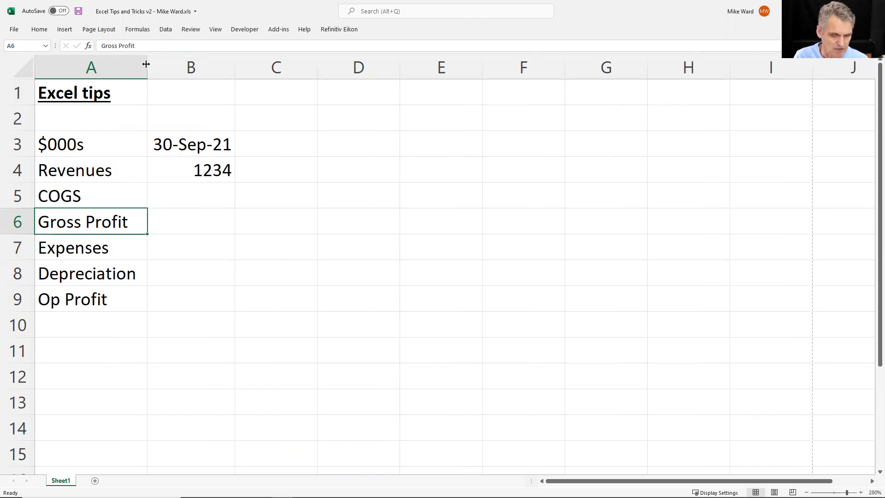
{"action": "key", "text": "ctrl+z"}
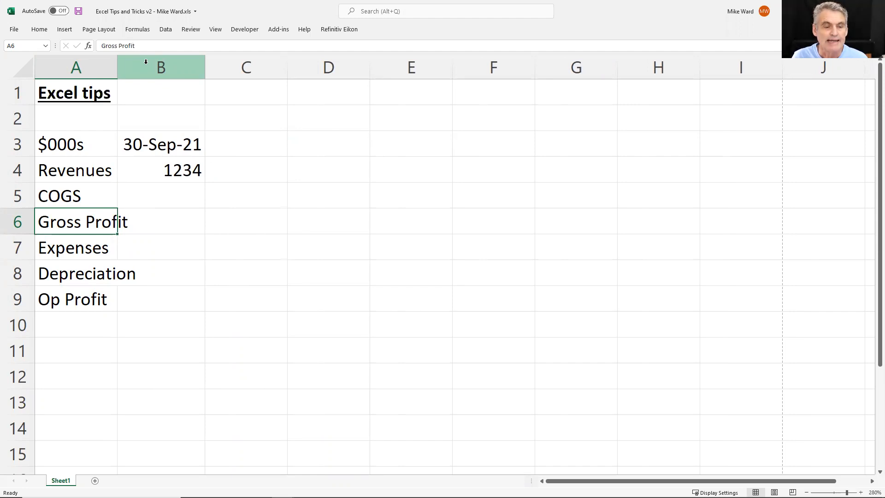
{"action": "key", "text": "ctrl+space"}
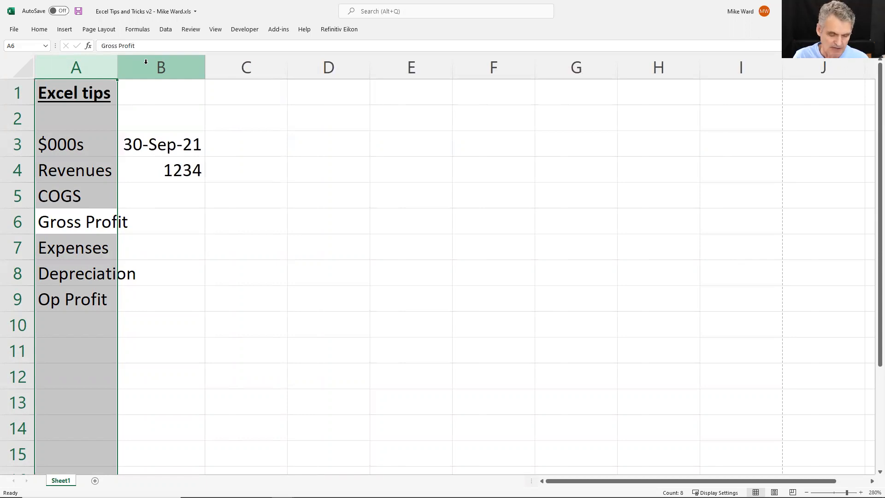
{"action": "key", "text": "alt"}
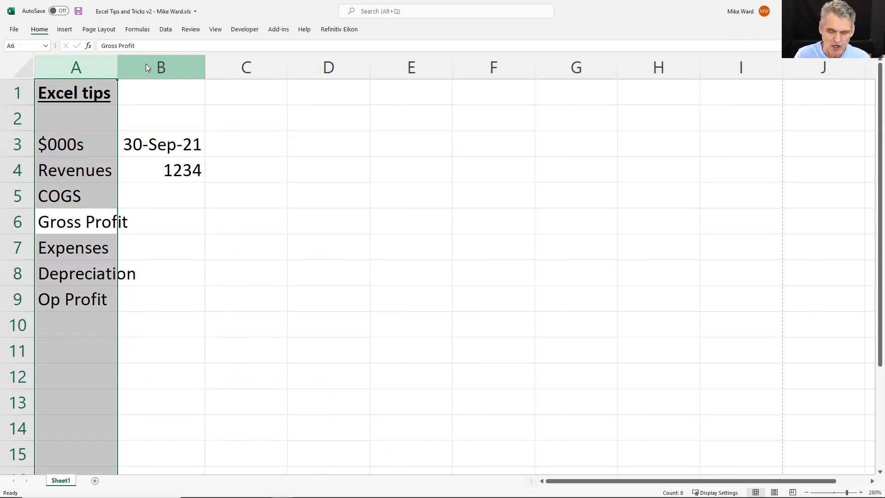
{"action": "key", "text": "h"}
{"action": "key", "text": "o"}
{"action": "key", "text": "i"}
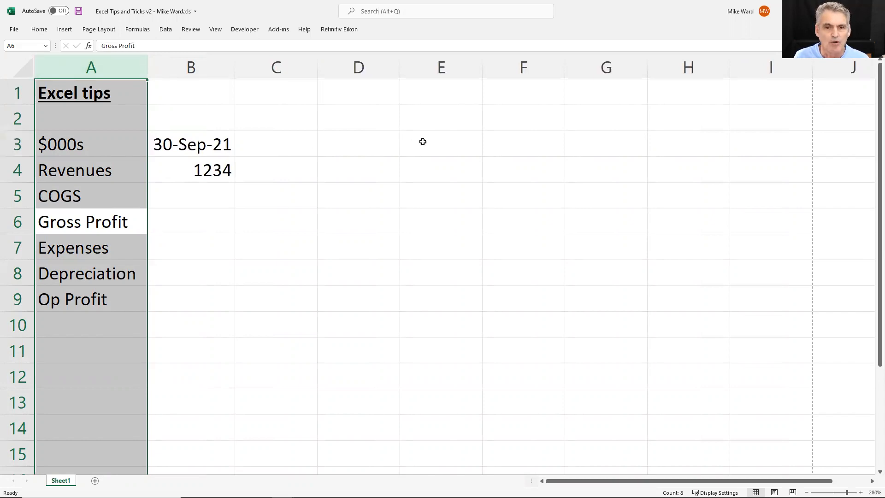
Select the whole of row 3, move back to the date in B3, and select the entire row again.
{"action": "left_click", "coordinate": [15, 144]}
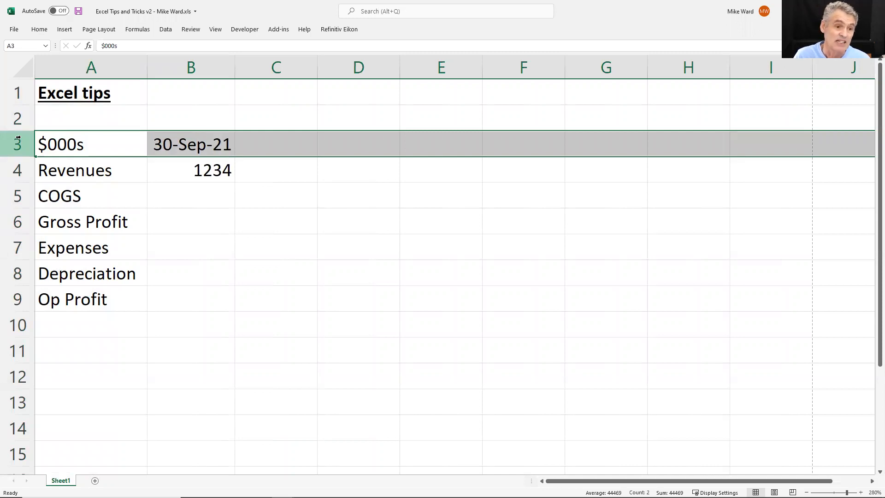
{"action": "key", "text": "Up"}
{"action": "key", "text": "Down"}
{"action": "key", "text": "Right"}
{"action": "key", "text": "Right"}
{"action": "key", "text": "Right"}
{"action": "key", "text": "Left"}
{"action": "key", "text": "Left"}
{"action": "key", "text": "Left"}
{"action": "key", "text": "Right"}
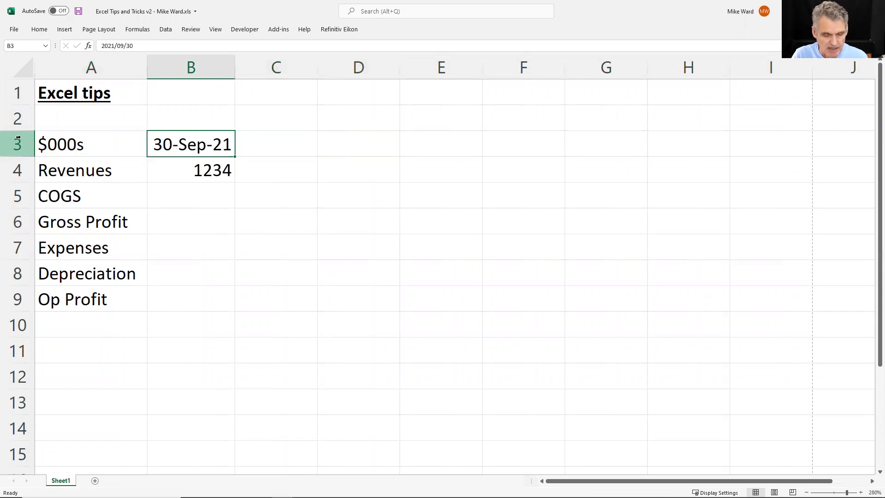
{"action": "left_click", "coordinate": [18, 138], "text": "shift"}
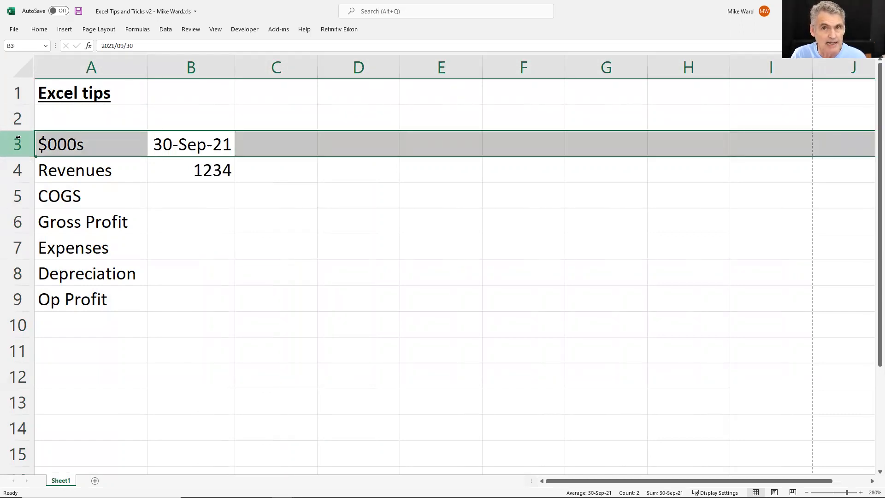
Select the whole of column B from cell B4, and return to the date in B3.
{"action": "key", "text": "Down"}
{"action": "key", "text": "ctrl+space"}
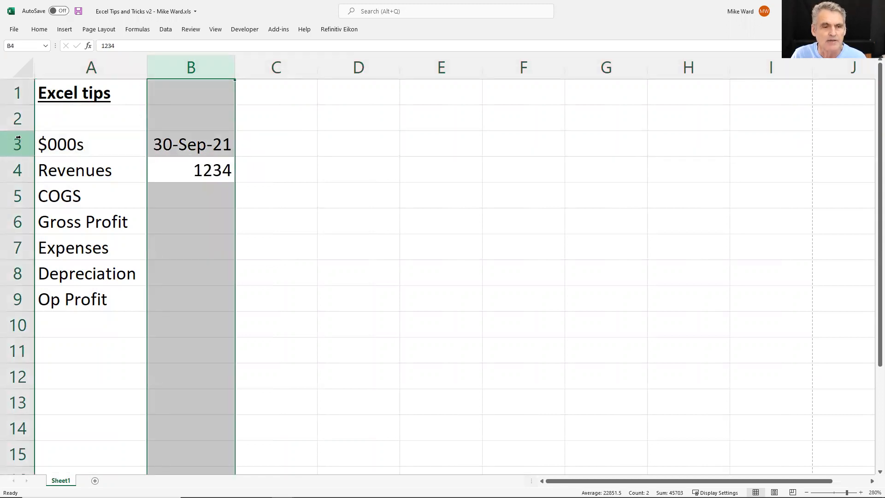
{"action": "key", "text": "Up"}
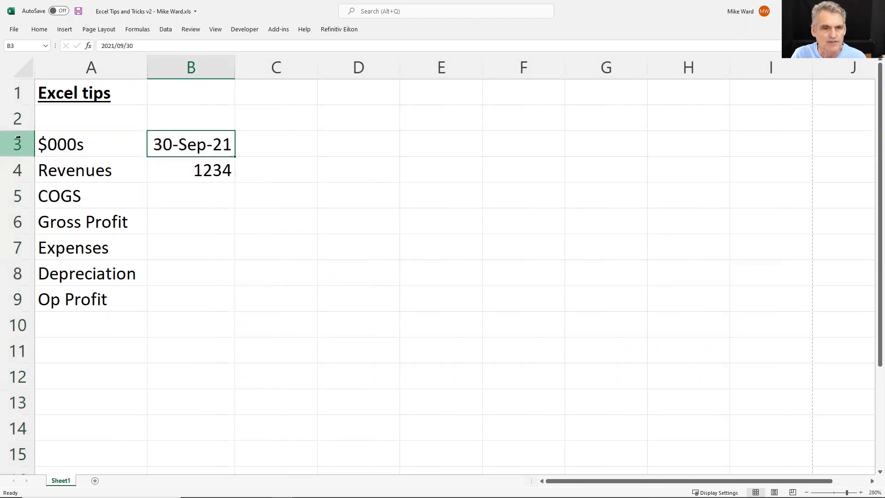
Select the entire date header row 3 and add a bottom border across it.
{"action": "key", "text": "shift+space"}
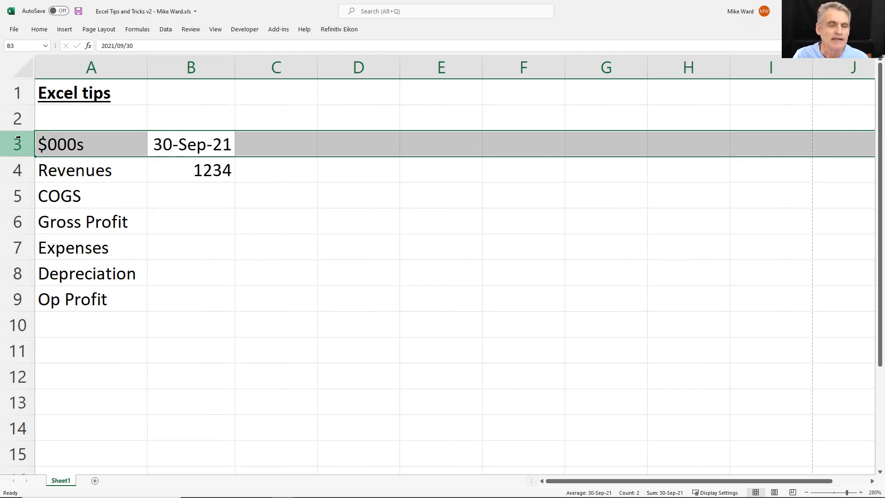
{"action": "key", "text": "Down"}
{"action": "key", "text": "Down"}
{"action": "key", "text": "Up"}
{"action": "key", "text": "Up"}
{"action": "key", "text": "Left"}
{"action": "key", "text": "Right"}
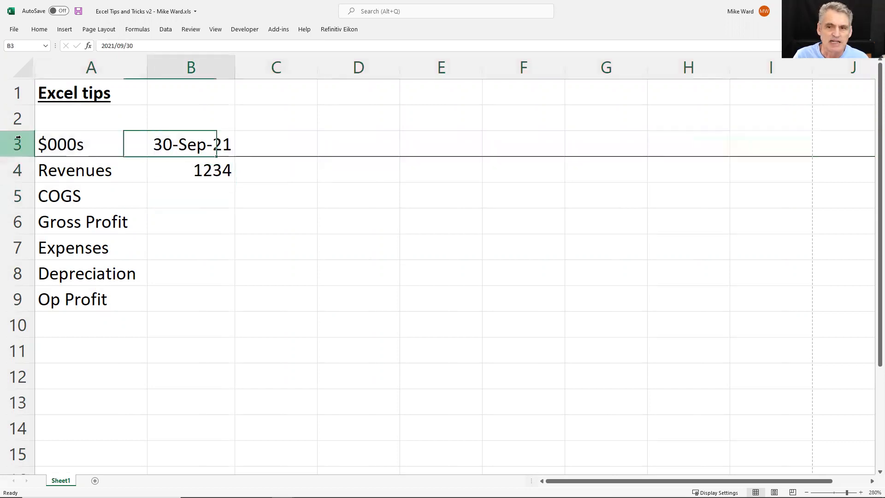
{"action": "key", "text": "Right"}
{"action": "key", "text": "Right"}
{"action": "key", "text": "Right"}
{"action": "key", "text": "Right"}
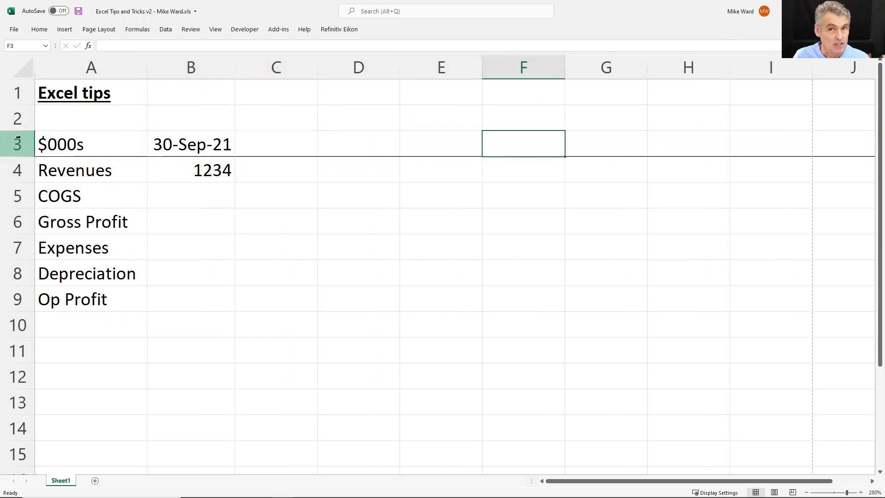
Try the number, time, date, currency and percentage formats in turn on the Revenues value in B4.
{"action": "key", "text": "Left"}
{"action": "key", "text": "Left"}
{"action": "key", "text": "Left"}
{"action": "key", "text": "Left"}
{"action": "key", "text": "Down"}
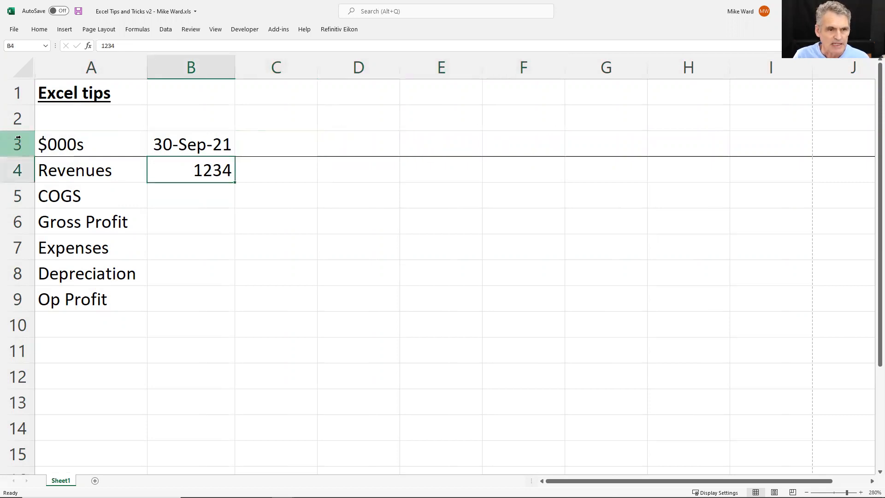
{"action": "key", "text": "Left"}
{"action": "key", "text": "Right"}
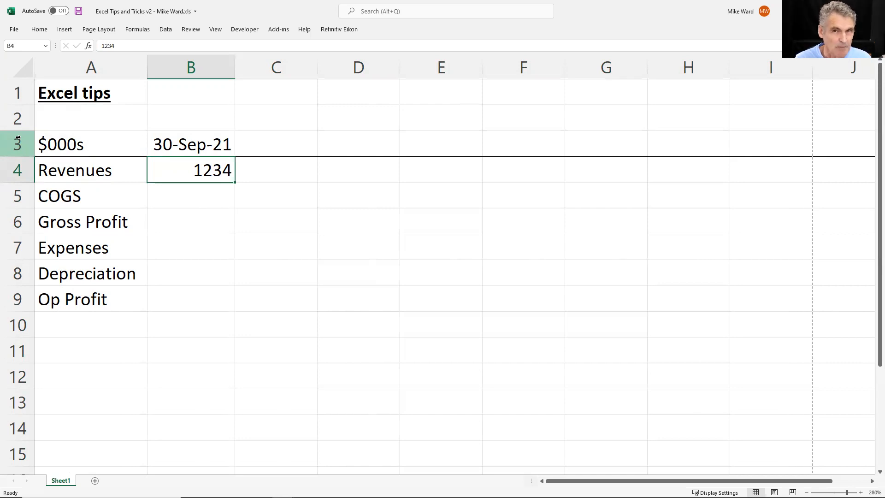
{"action": "key", "text": "ctrl+shift+1"}
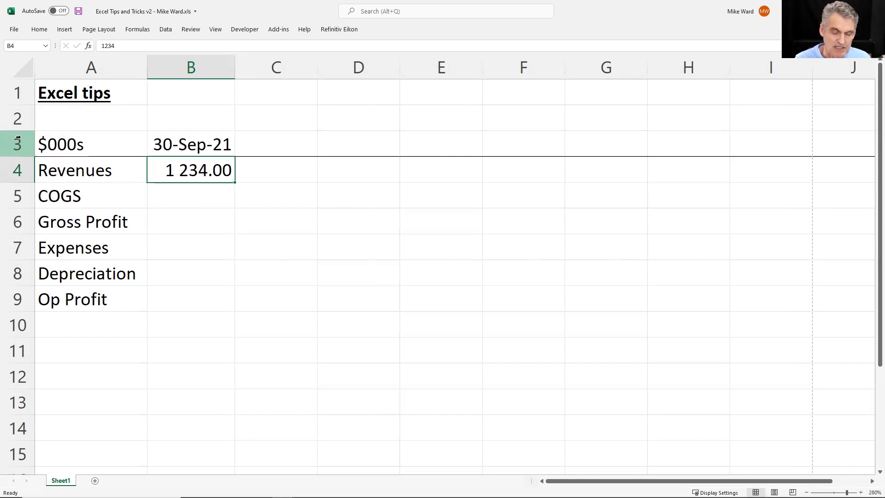
{"action": "key", "text": "ctrl+shift+2"}
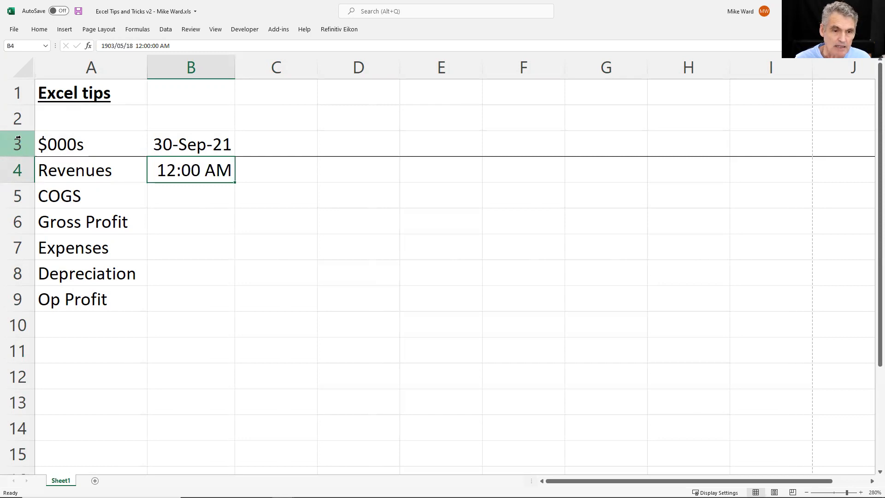
{"action": "key", "text": "ctrl+shift+3"}
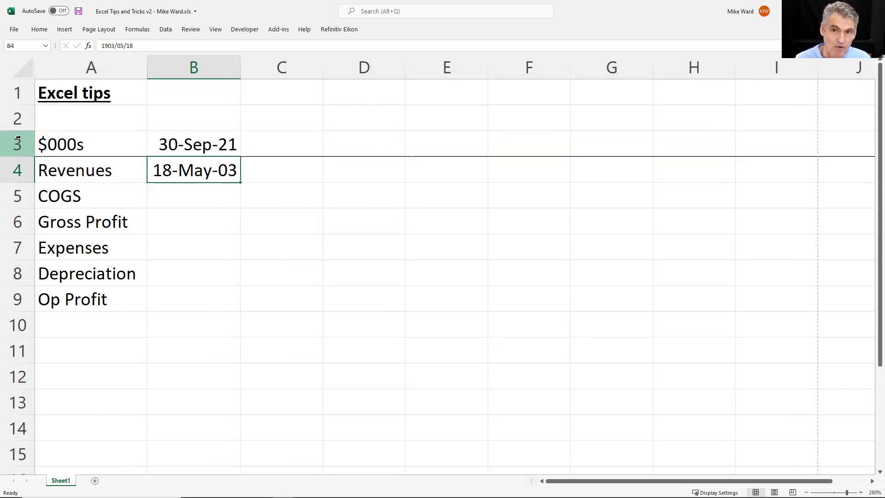
{"action": "key", "text": "ctrl+shift+4"}
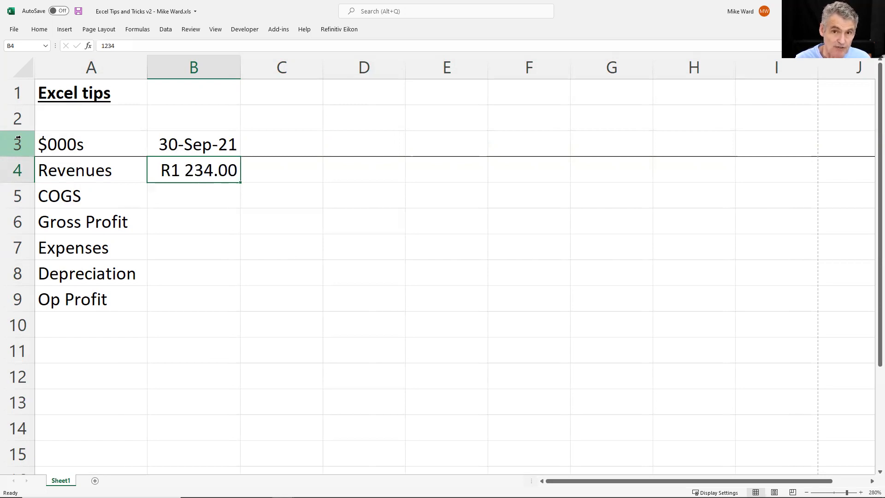
{"action": "key", "text": "ctrl+shift+5"}
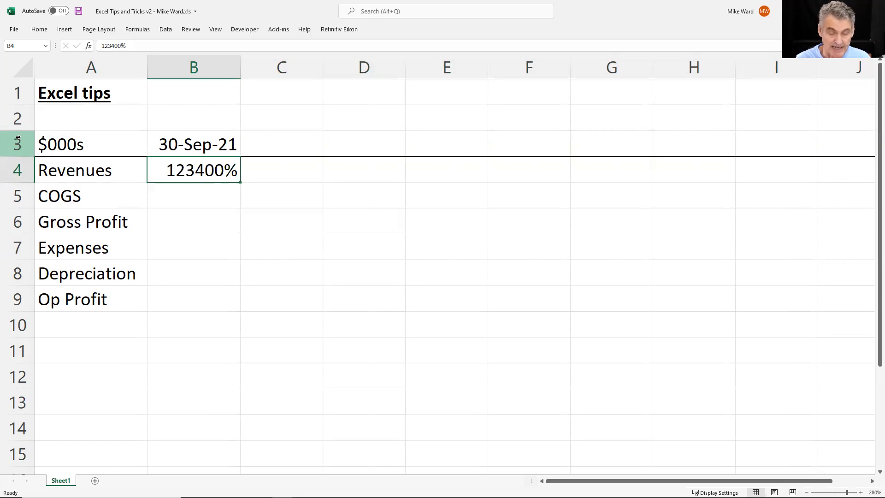
Cycle the Revenues value in B4 through the formats again, ending on number format with thousands separator and two decimals.
{"action": "key", "text": "ctrl+shift+6"}
{"action": "key", "text": "ctrl+shift+5"}
{"action": "key", "text": "ctrl+shift+3"}
{"action": "key", "text": "ctrl+shift+1"}
{"action": "key", "text": "ctrl+shift+2"}
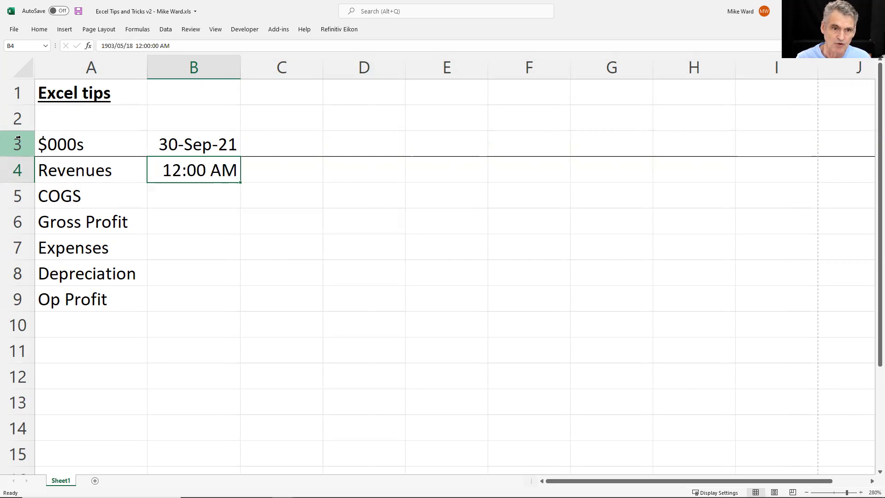
{"action": "key", "text": "ctrl+shift+4"}
{"action": "key", "text": "ctrl+shift+1"}
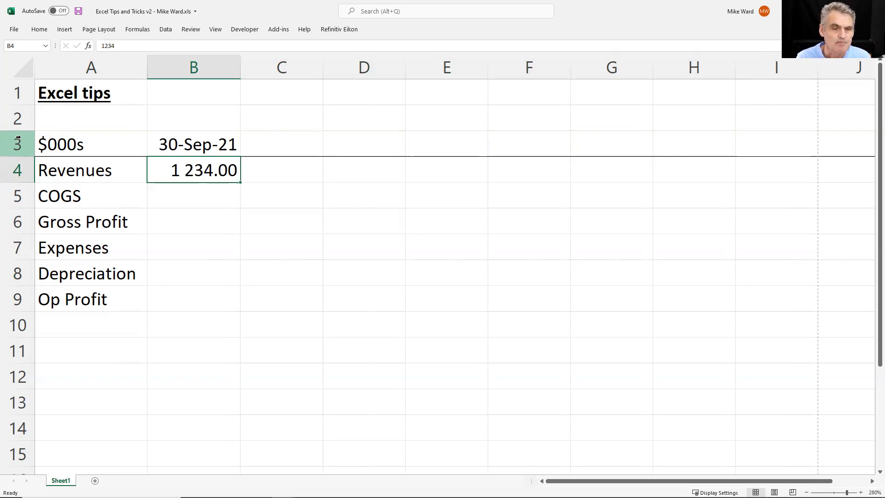
{"action": "key", "text": "Left"}
{"action": "key", "text": "Right"}
{"action": "key", "text": "Up"}
{"action": "key", "text": "Left"}
{"action": "key", "text": "Up"}
{"action": "key", "text": "Up"}
{"action": "key", "text": "Down"}
{"action": "key", "text": "Down"}
{"action": "key", "text": "Down"}
{"action": "key", "text": "Down"}
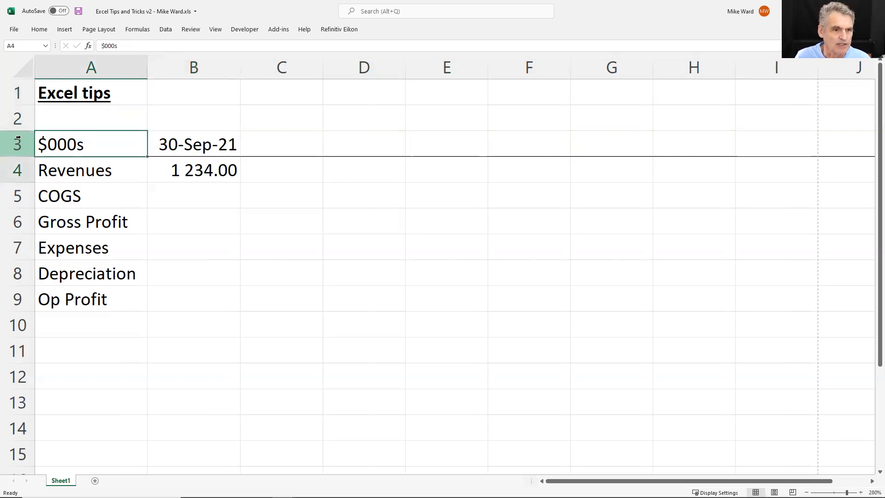
Try calculating COGS in B5 with the hard-coded formula =80%*B4, and clear the cell again.
{"action": "key", "text": "Right"}
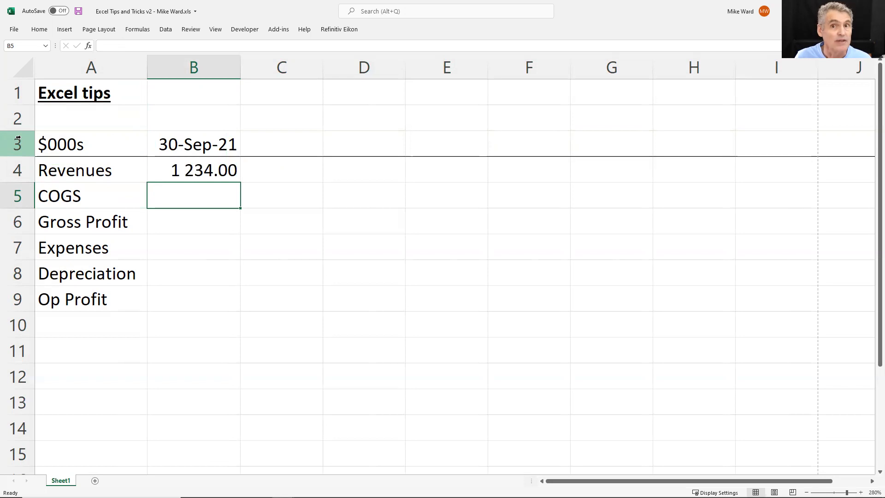
{"action": "key", "text": "Up"}
{"action": "key", "text": "Down"}
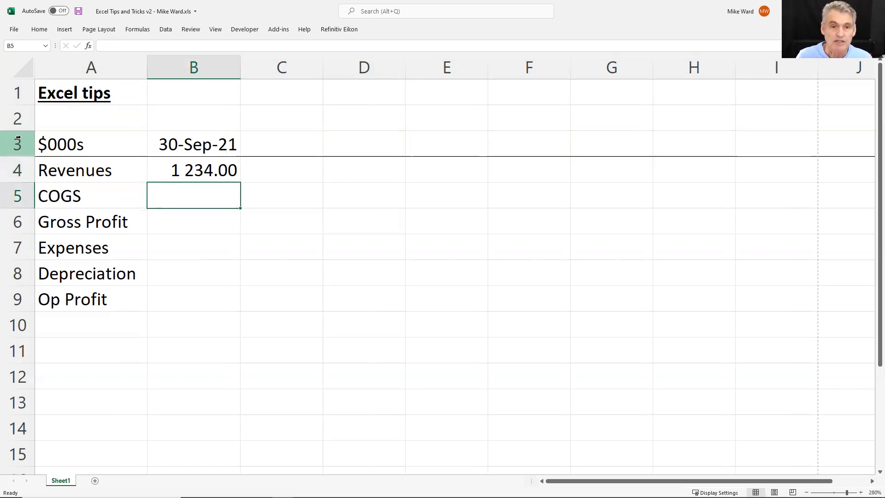
{"action": "type", "text": "="}
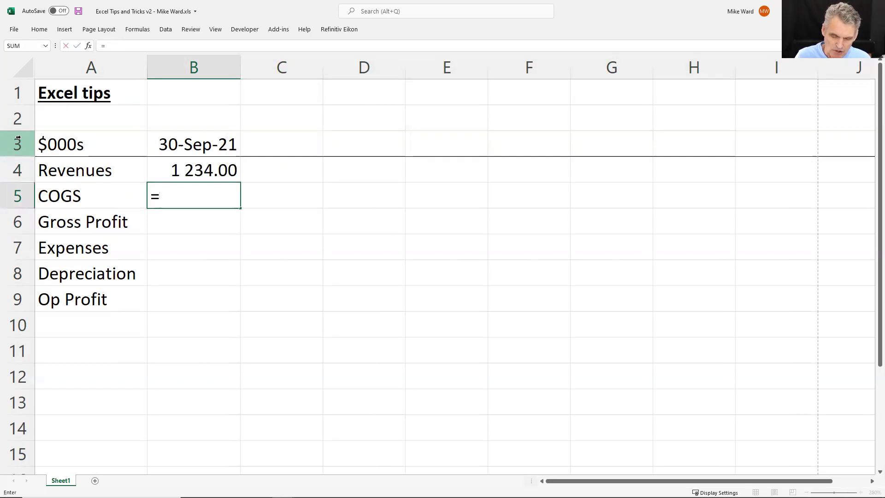
{"action": "type", "text": "80"}
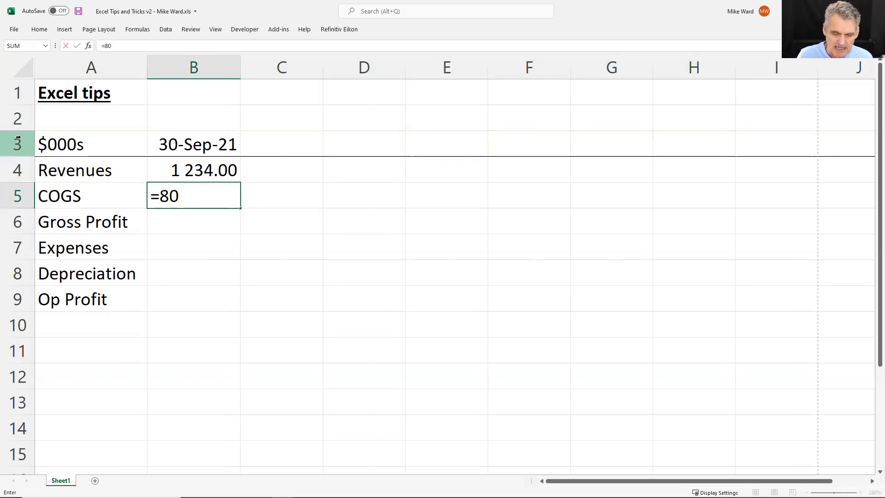
{"action": "type", "text": "%*"}
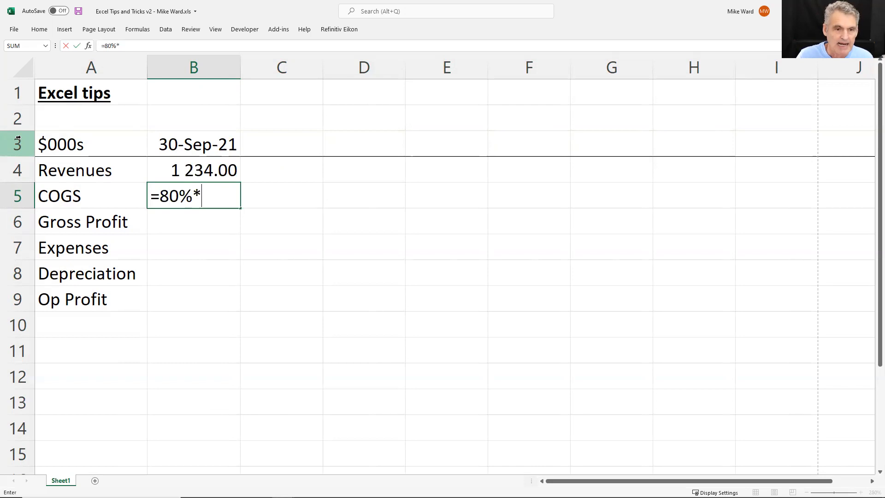
{"action": "key", "text": "Up"}
{"action": "key", "text": "Return"}
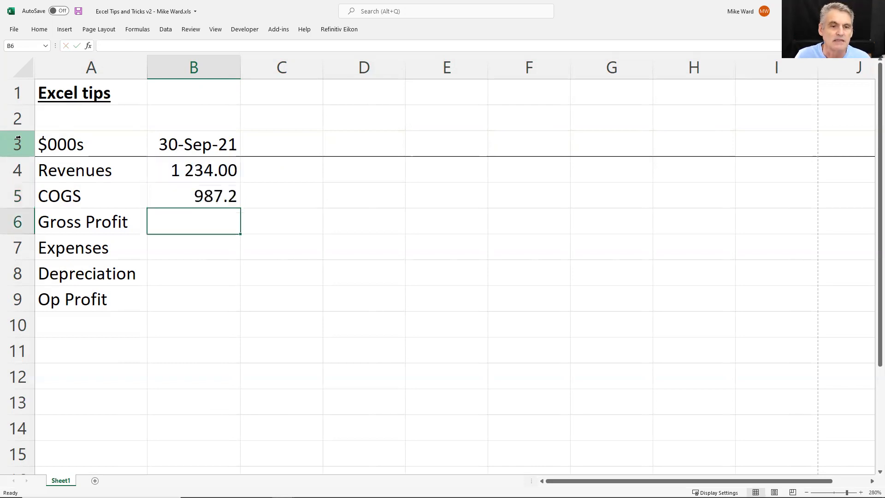
{"action": "key", "text": "Up"}
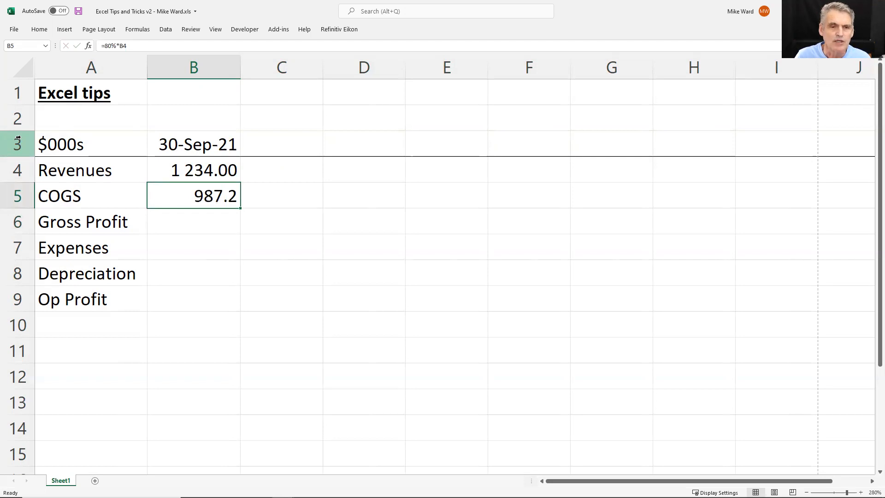
{"action": "key", "text": "Delete"}
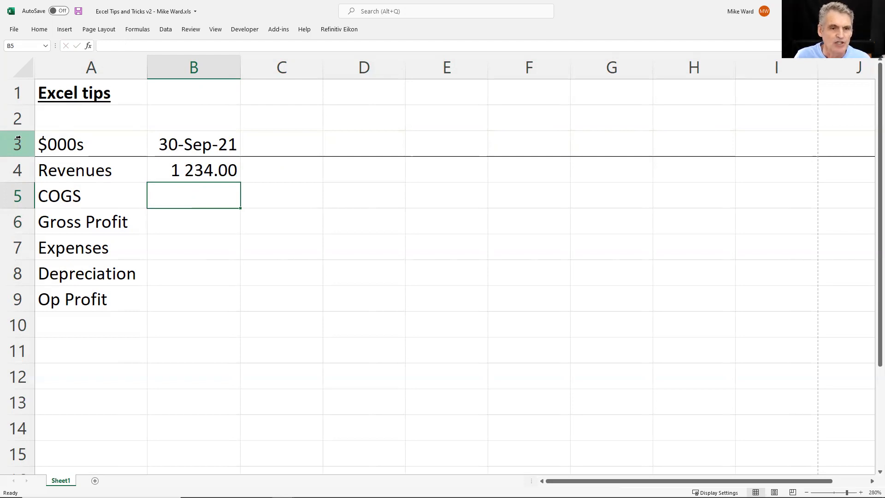
Enter the label COGSPctSales in cell A14, below the income statement.
{"action": "key", "text": "Down"}
{"action": "key", "text": "Down"}
{"action": "key", "text": "Down"}
{"action": "key", "text": "Down"}
{"action": "key", "text": "Down"}
{"action": "key", "text": "Down"}
{"action": "key", "text": "Down"}
{"action": "key", "text": "Down"}
{"action": "key", "text": "Down"}
{"action": "key", "text": "Left"}
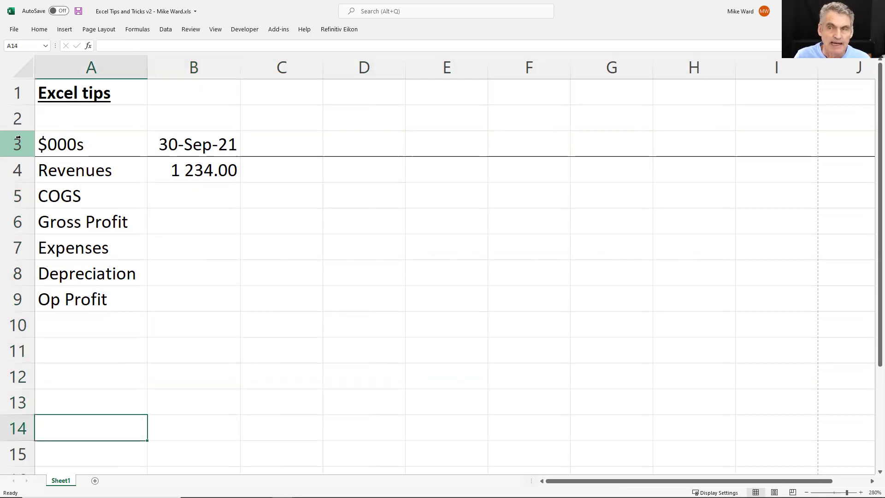
{"action": "type", "text": "COGS"}
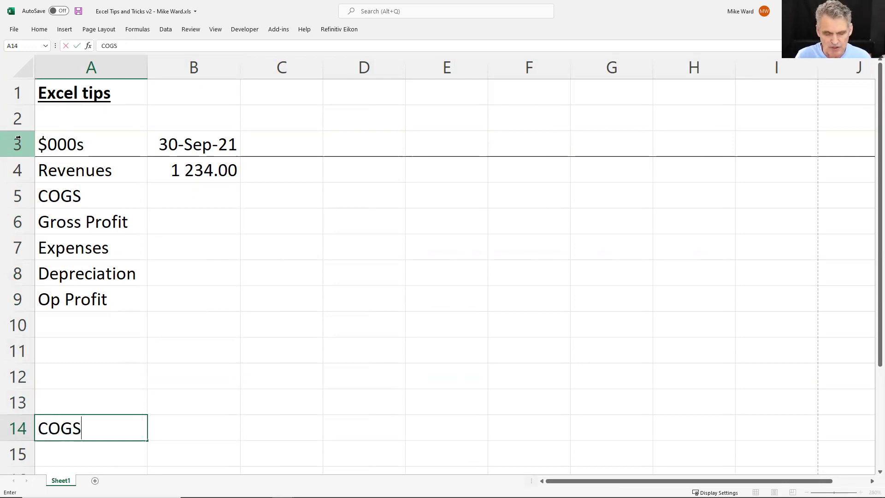
{"action": "type", "text": "PctSales"}
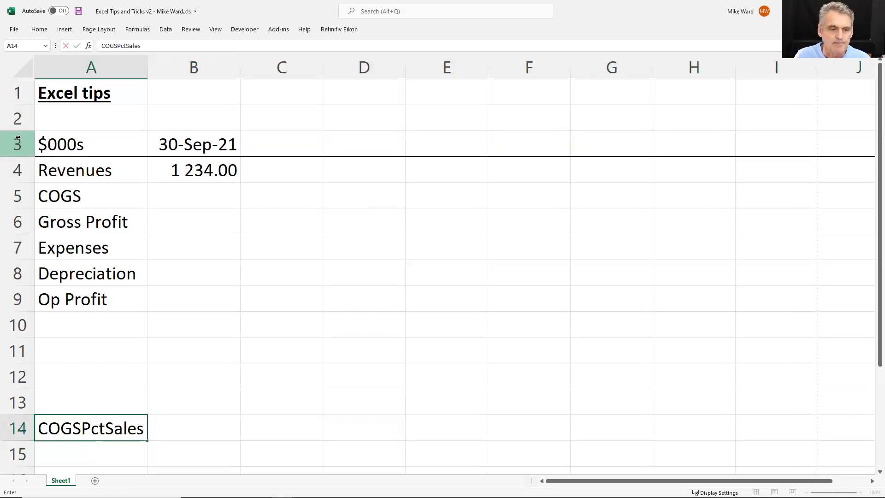
{"action": "key", "text": "Return"}
Enter 80% in B14 beside the COGSPctSales label.
{"action": "key", "text": "Up"}
{"action": "key", "text": "Right"}
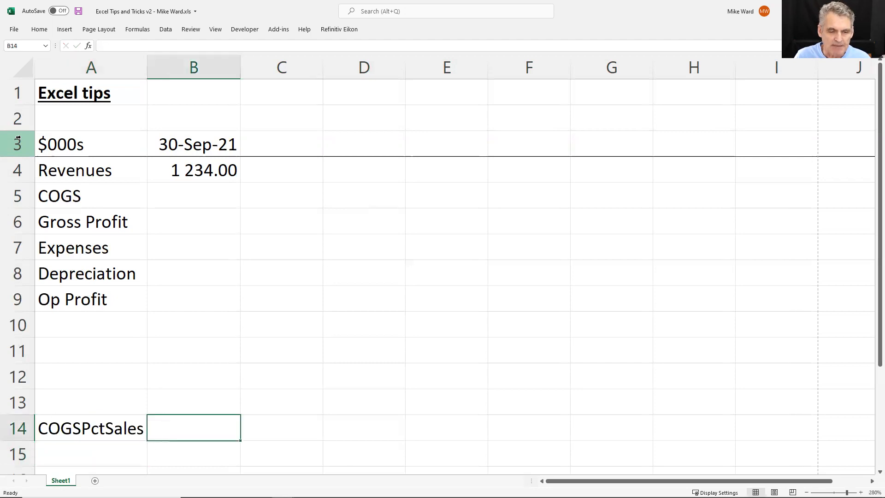
{"action": "type", "text": "80%"}
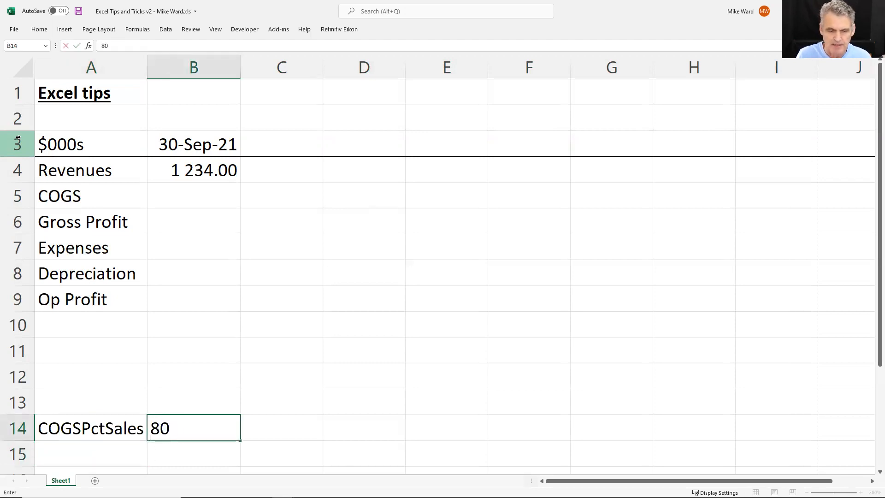
{"action": "key", "text": "Return"}
{"action": "key", "text": "Up"}
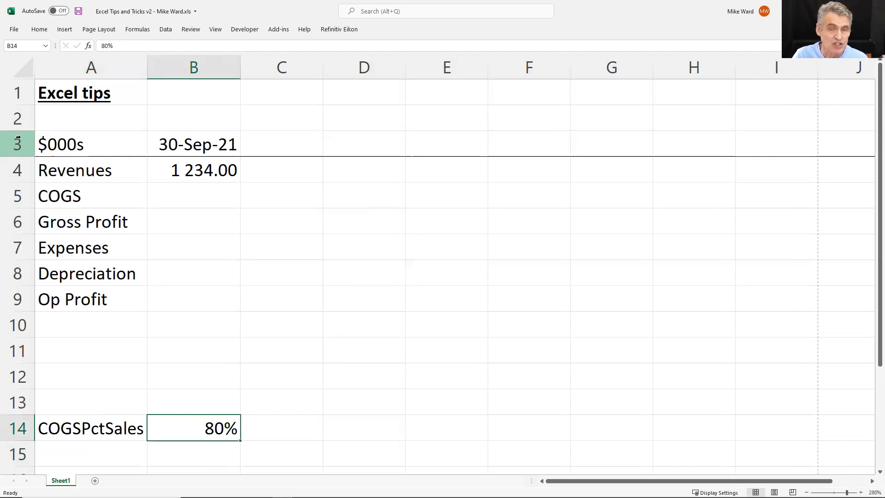
Select the whole of row 14 and define it as a named range called COGSPctSales.
{"action": "key", "text": "Left"}
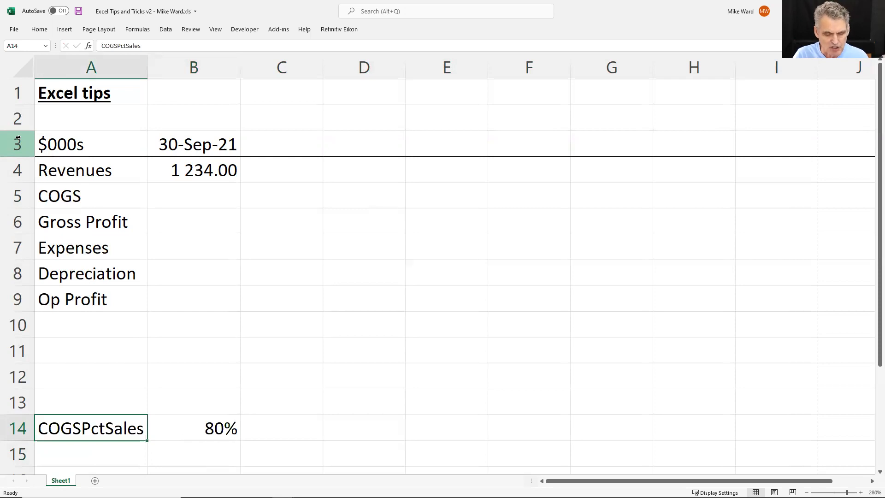
{"action": "key", "text": "shift+space"}
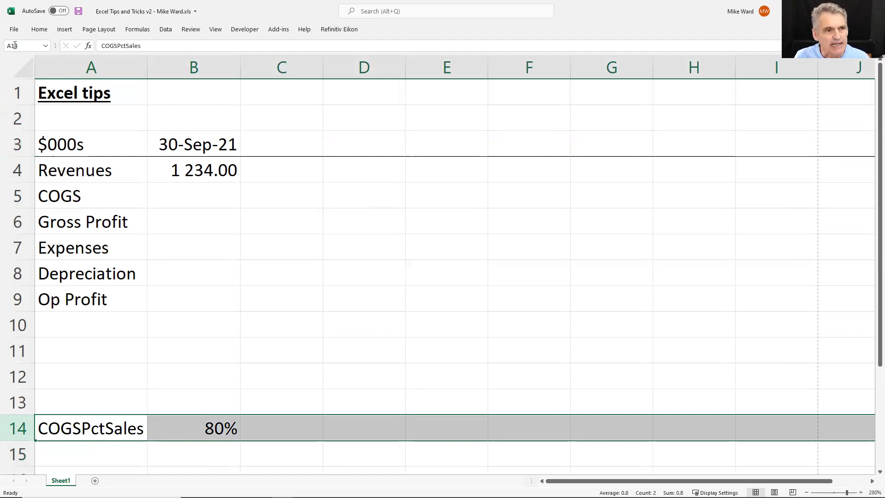
{"action": "left_click", "coordinate": [30, 46]}
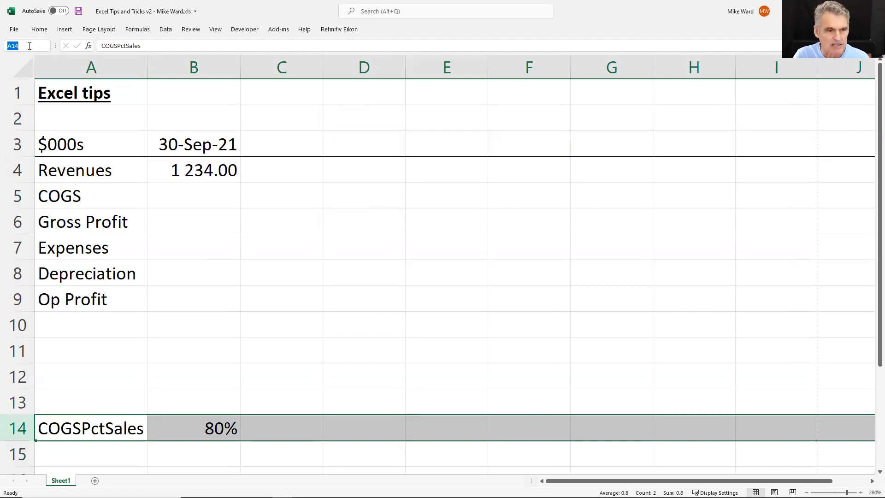
{"action": "type", "text": "CO"}
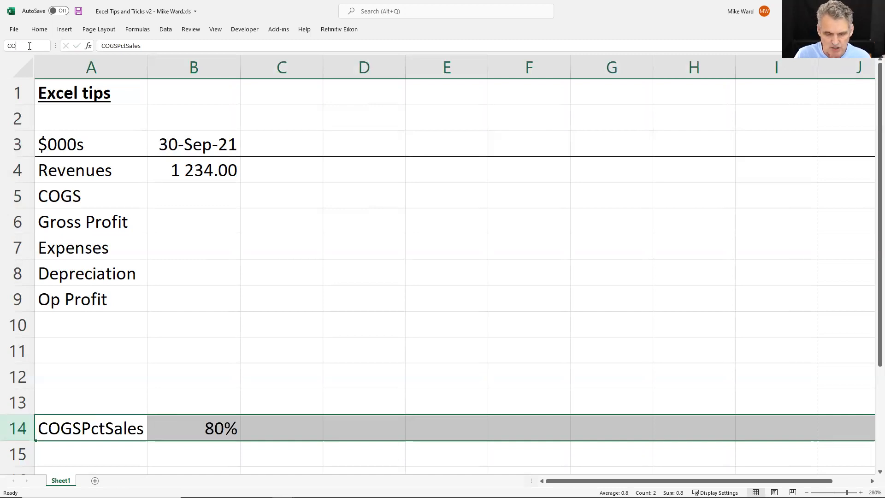
{"action": "type", "text": "GS"}
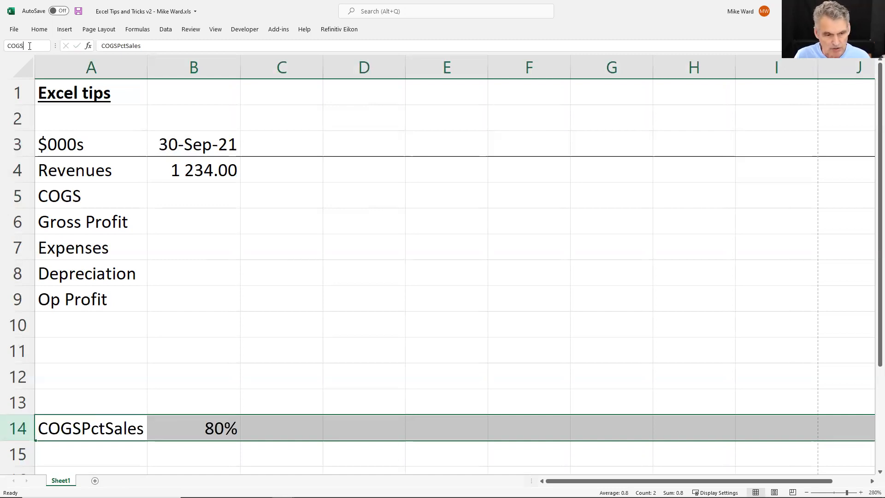
{"action": "type", "text": "PctSales"}
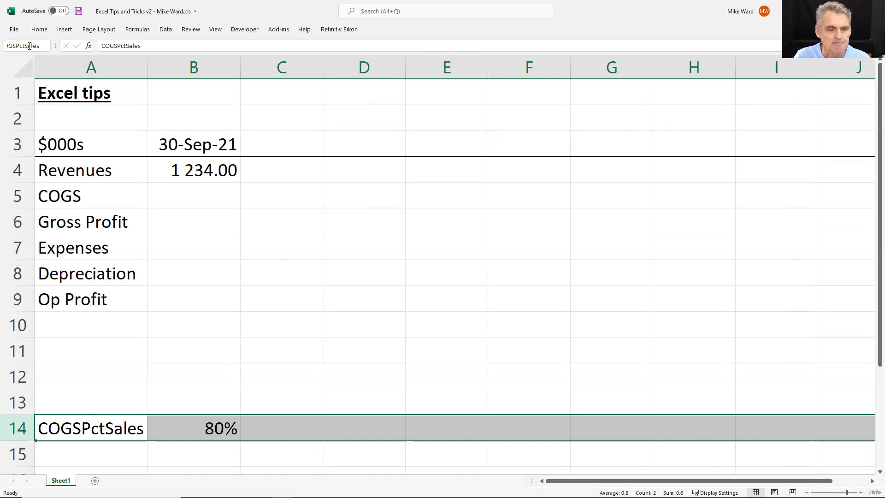
{"action": "key", "text": "Return"}
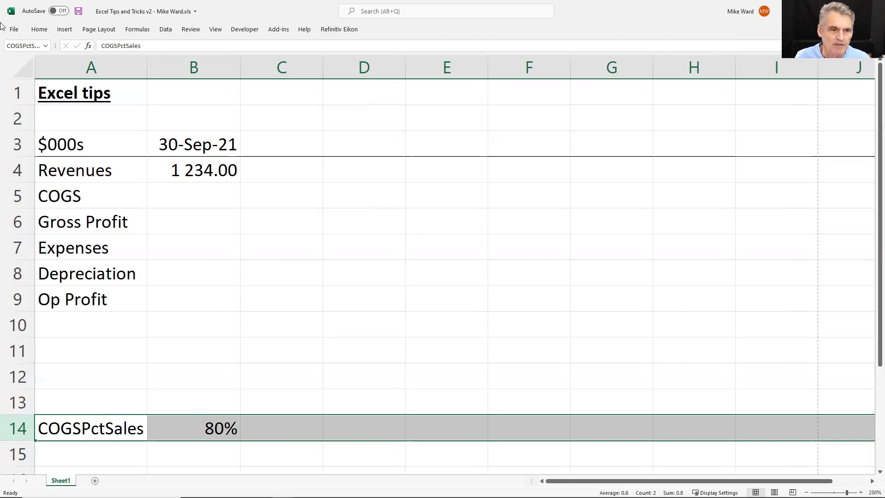
{"action": "left_click", "coordinate": [202, 197]}
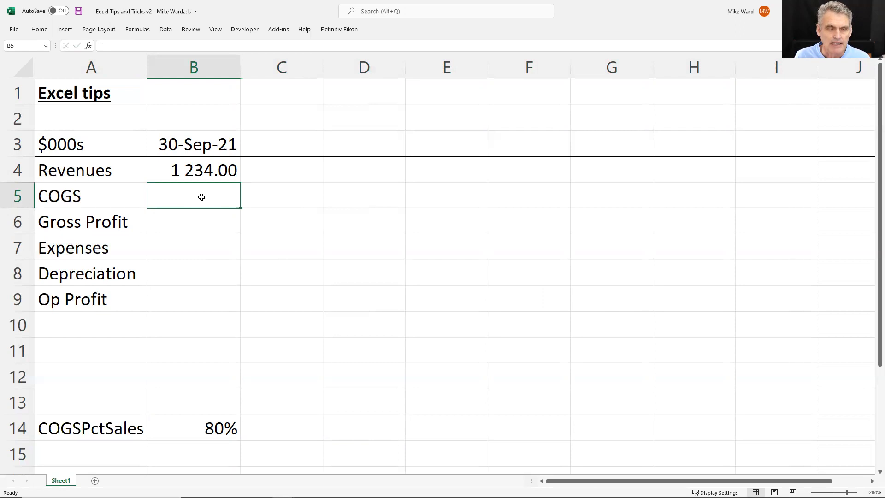
{"action": "type", "text": "="}
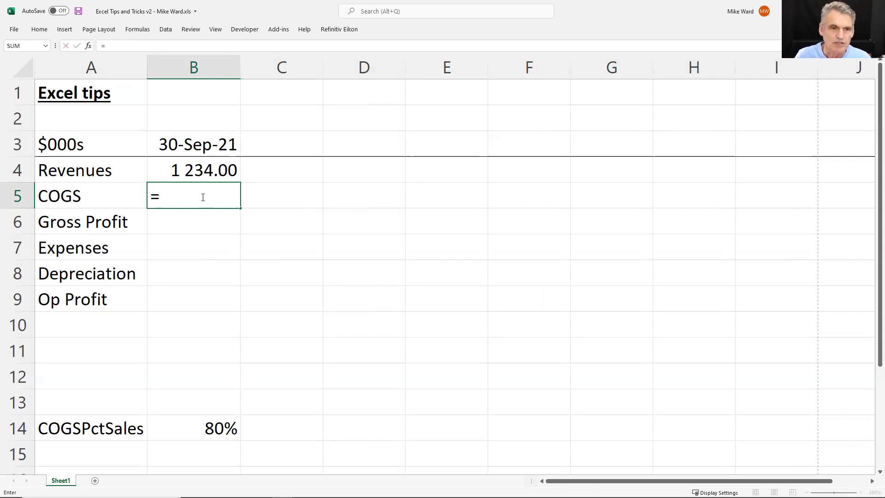
{"action": "key", "text": "Up"}
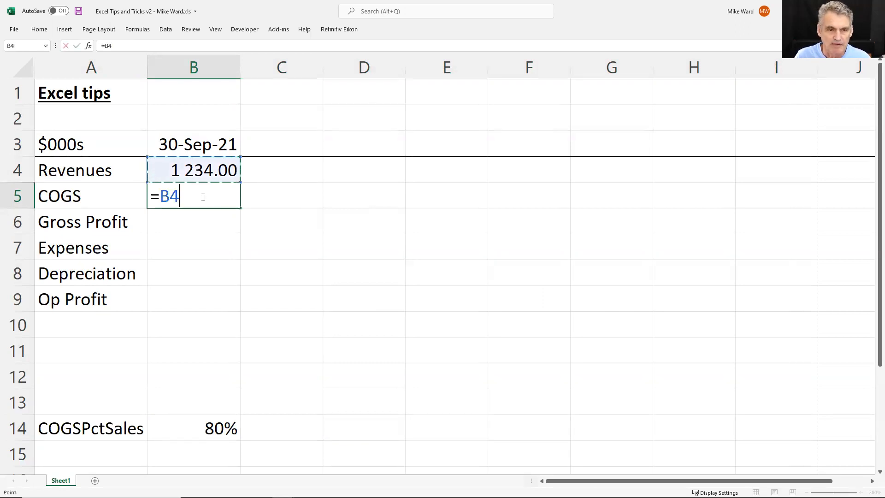
{"action": "type", "text": "*"}
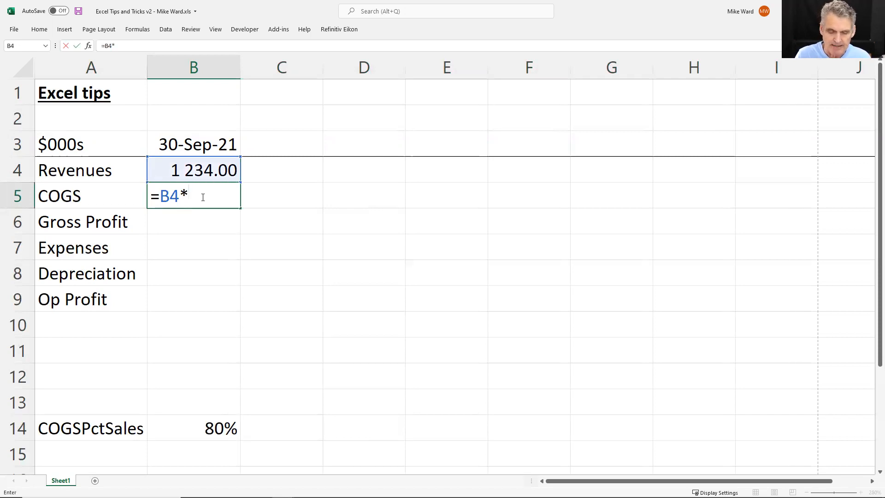
{"action": "type", "text": "@"}
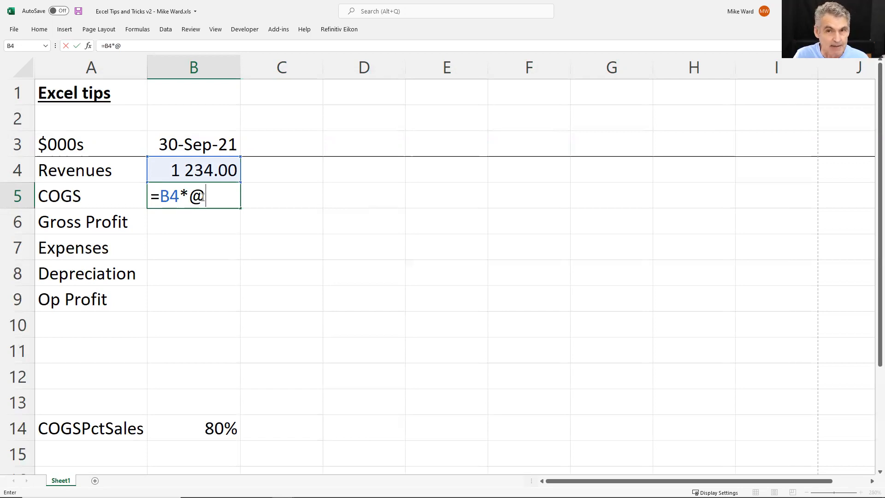
{"action": "type", "text": "c"}
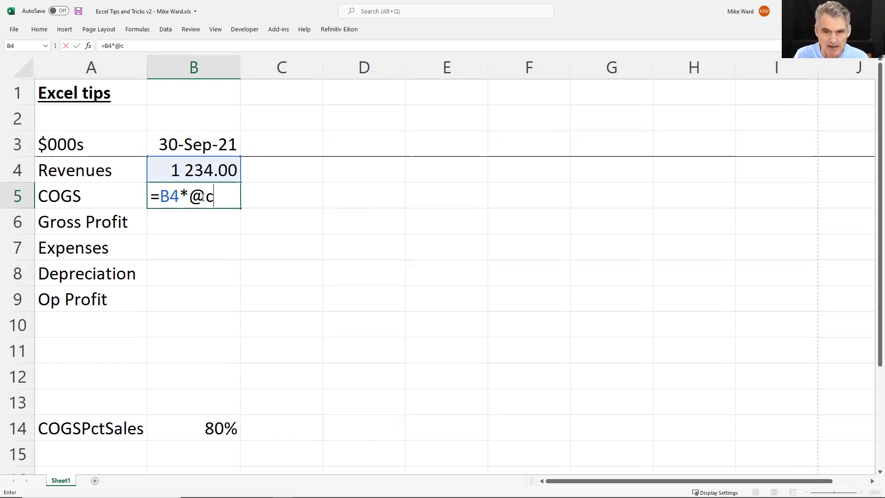
{"action": "type", "text": "o"}
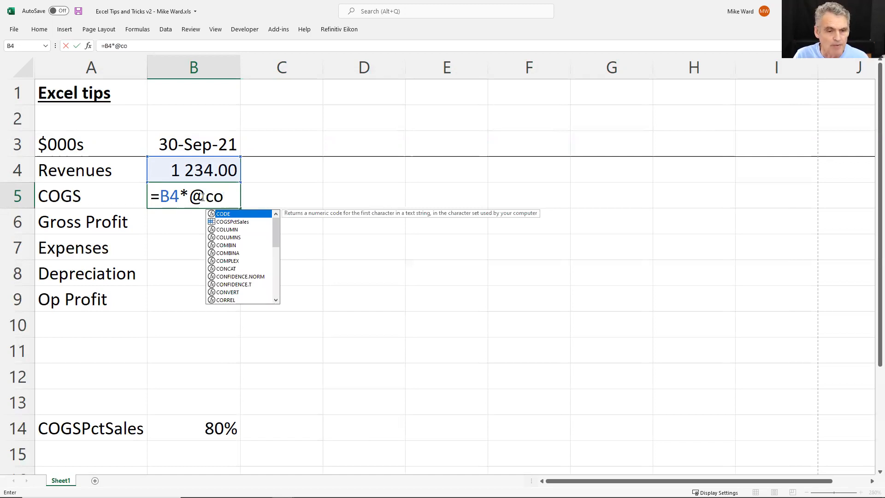
{"action": "left_click", "coordinate": [229, 224]}
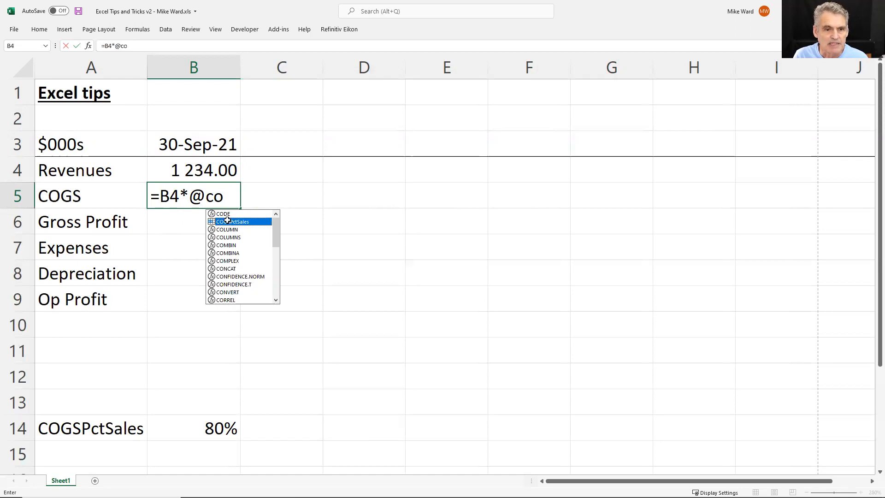
{"action": "double_click", "coordinate": [229, 222]}
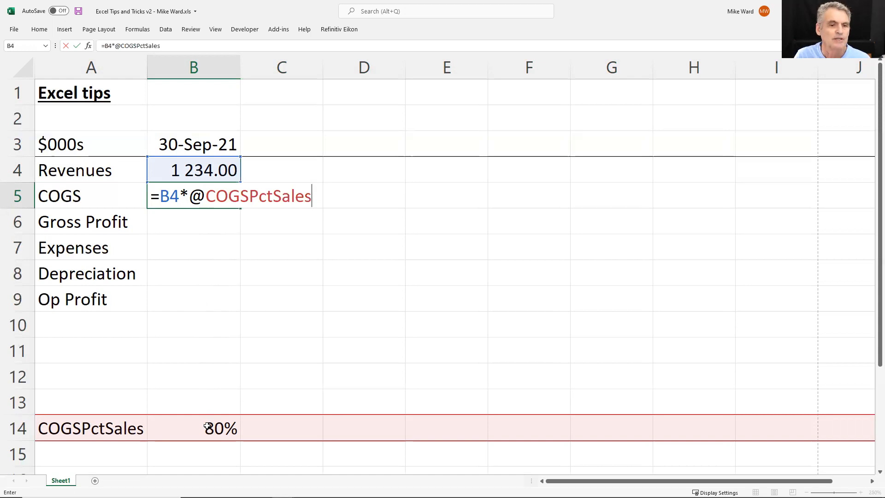
{"action": "key", "text": "Return"}
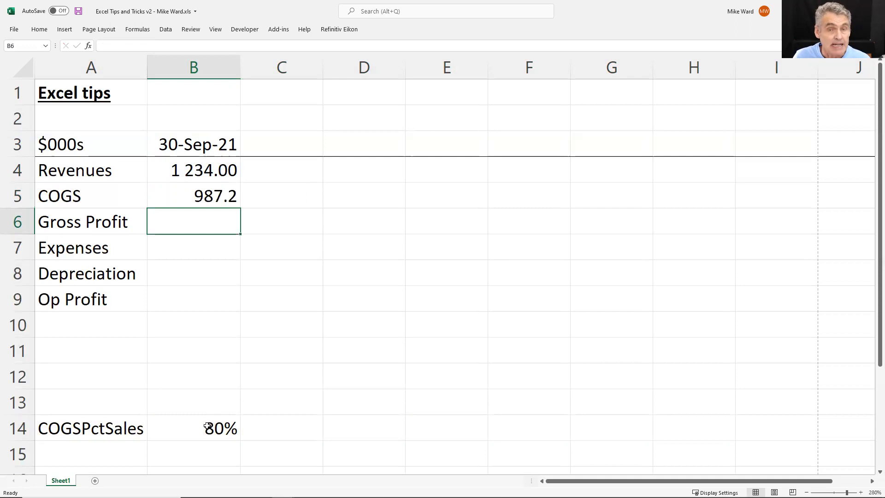
Apply the number format with thousands separator and two decimals to the COGS value in B5, and return to its label in A5.
{"action": "key", "text": "Up"}
{"action": "key", "text": "F2"}
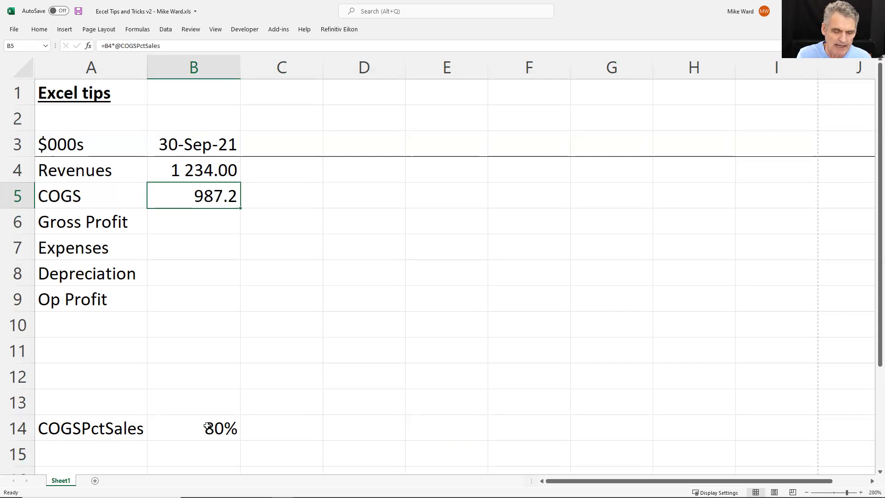
{"action": "key", "text": "ctrl+shift+1"}
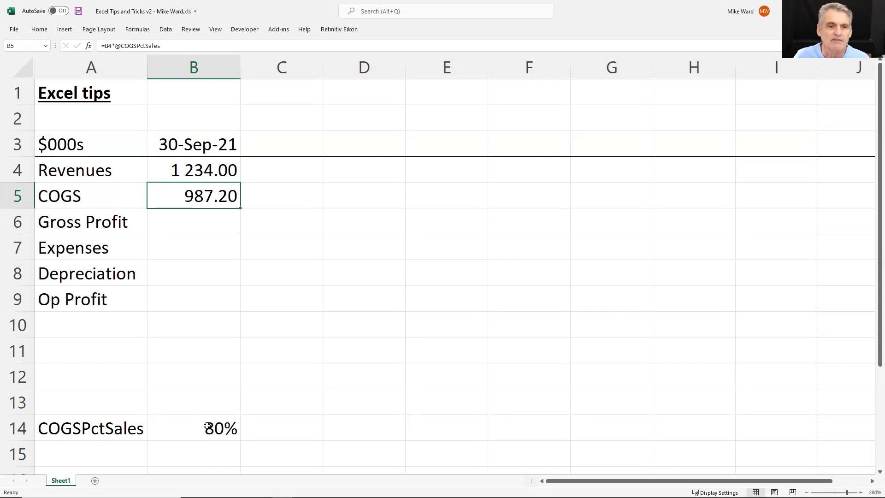
{"action": "key", "text": "Up"}
{"action": "key", "text": "Down"}
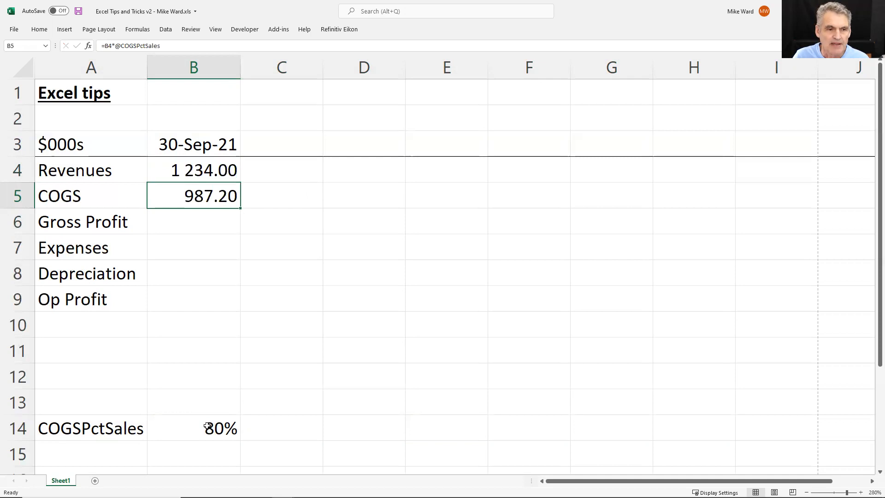
{"action": "key", "text": "Left"}
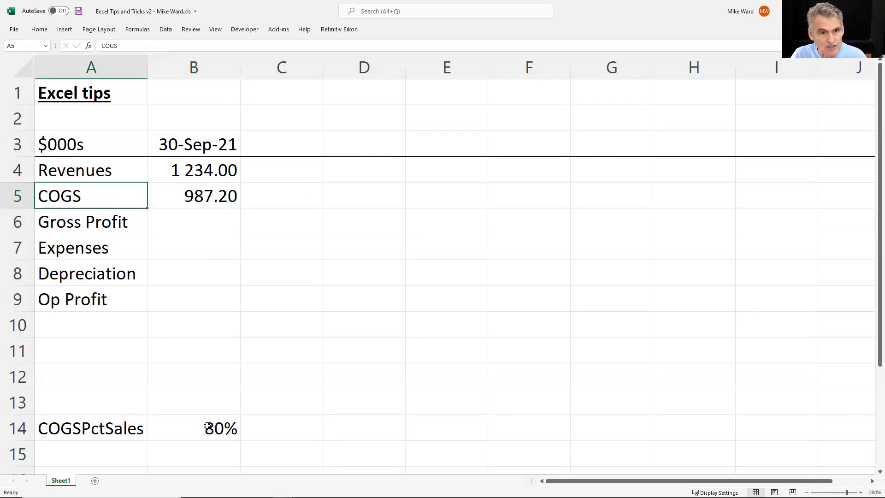
Add a bottom border across the whole COGS row (row 5), and move to the Gross Profit label in A6.
{"action": "key", "text": "shift+space"}
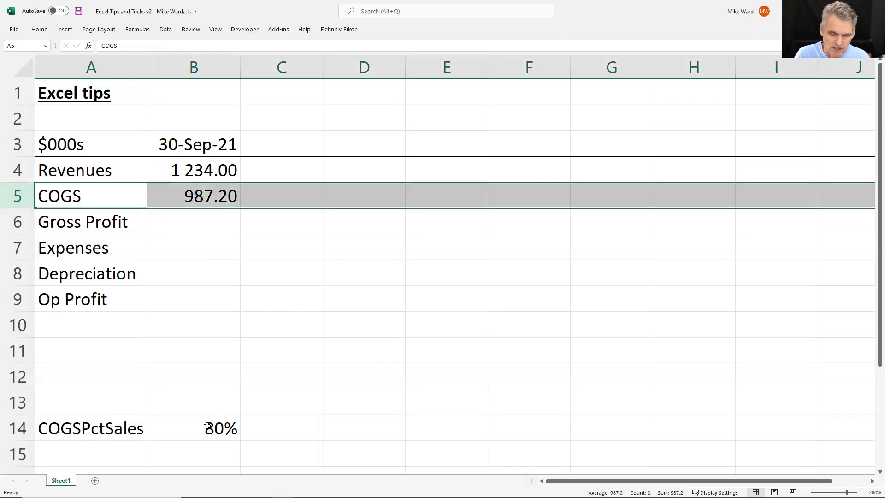
{"action": "key", "text": "alt+h"}
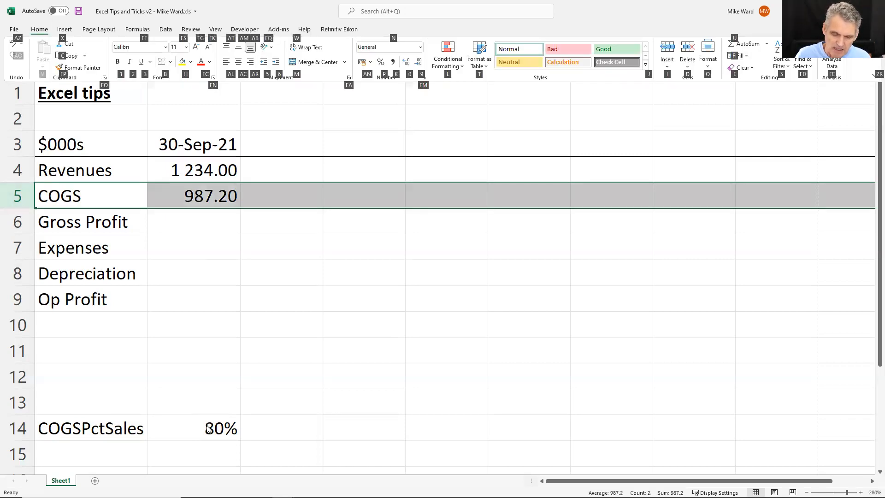
{"action": "key", "text": "Escape"}
{"action": "key", "text": "Escape"}
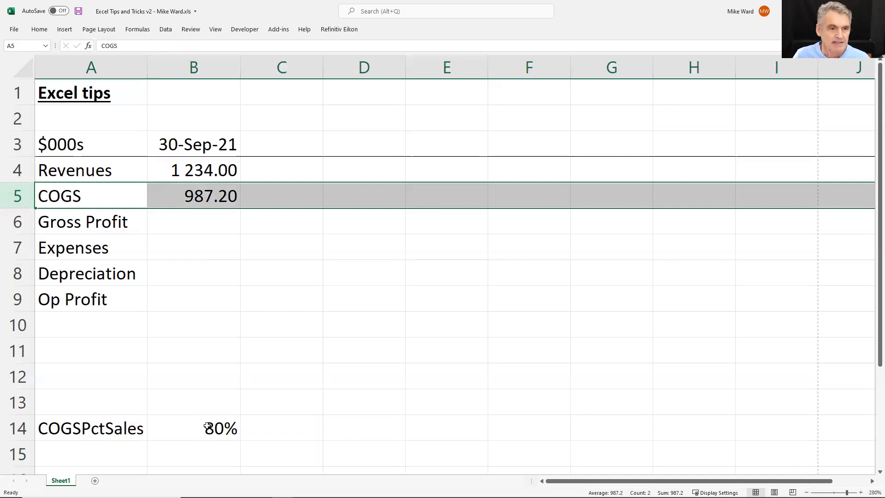
{"action": "key", "text": "Down"}
{"action": "key", "text": "Up"}
{"action": "key", "text": "Down"}
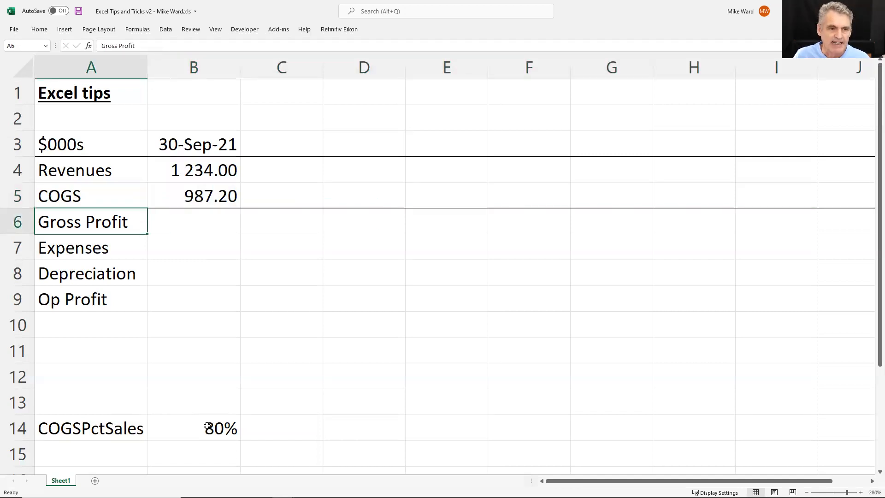
Calculate Gross Profit in B6 as revenues minus COGS with the formula =B4-B5.
{"action": "key", "text": "Right"}
{"action": "type", "text": "="}
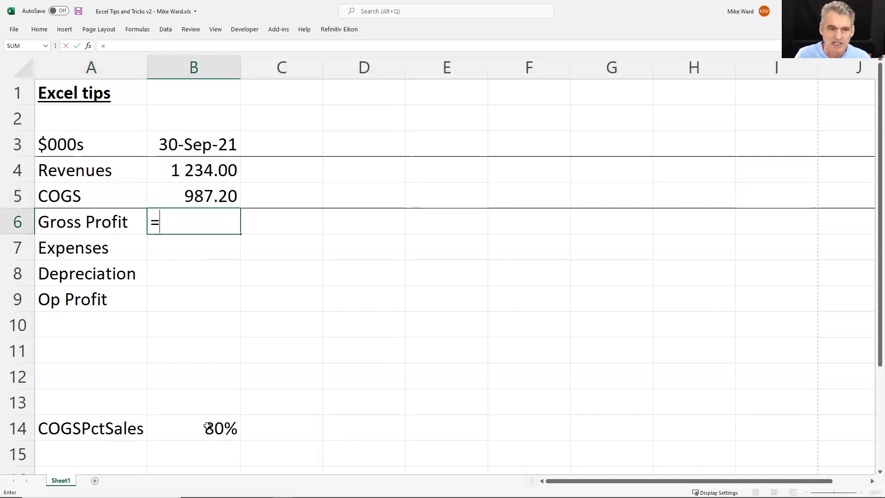
{"action": "key", "text": "Up"}
{"action": "key", "text": "Up"}
{"action": "type", "text": "-"}
{"action": "key", "text": "Up"}
{"action": "key", "text": "Return"}
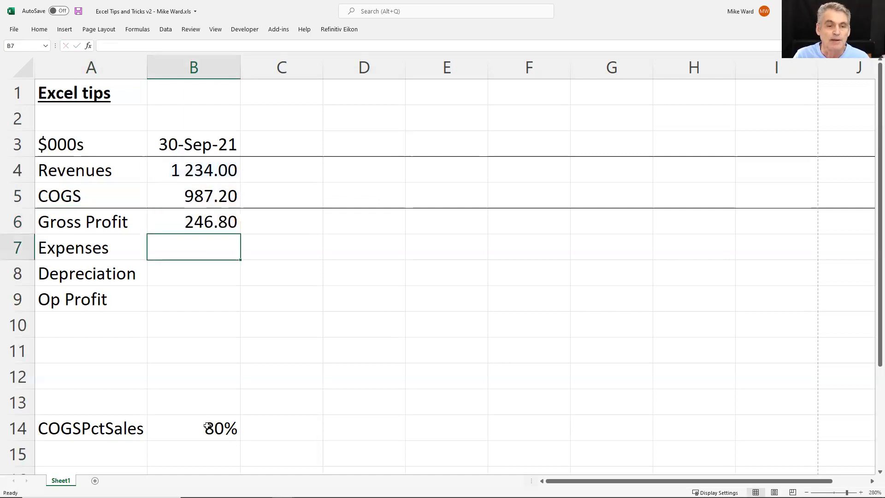
{"action": "key", "text": "Up"}
{"action": "key", "text": "Down"}
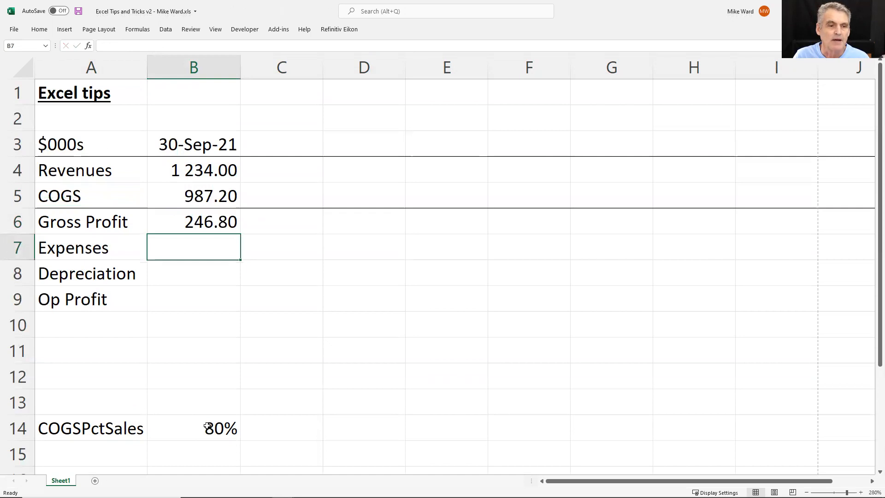
Insert a new row above Depreciation and label it OtherExpenses in A8.
{"action": "key", "text": "Left"}
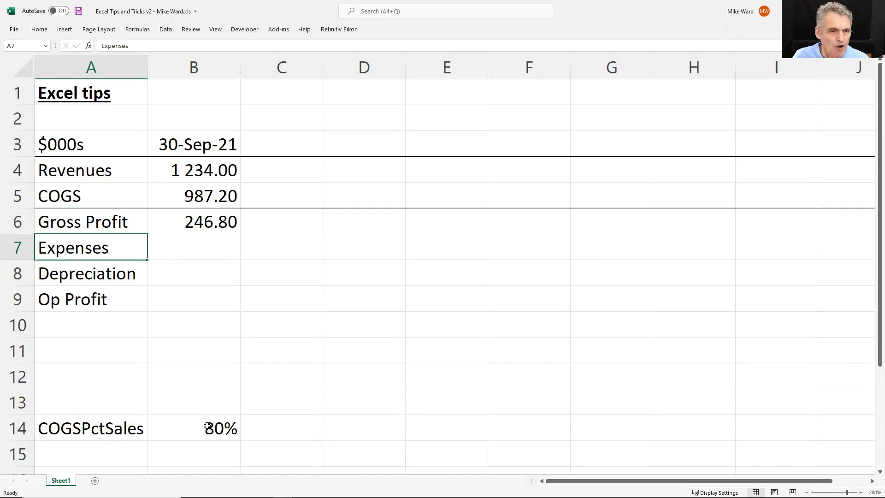
{"action": "key", "text": "Down"}
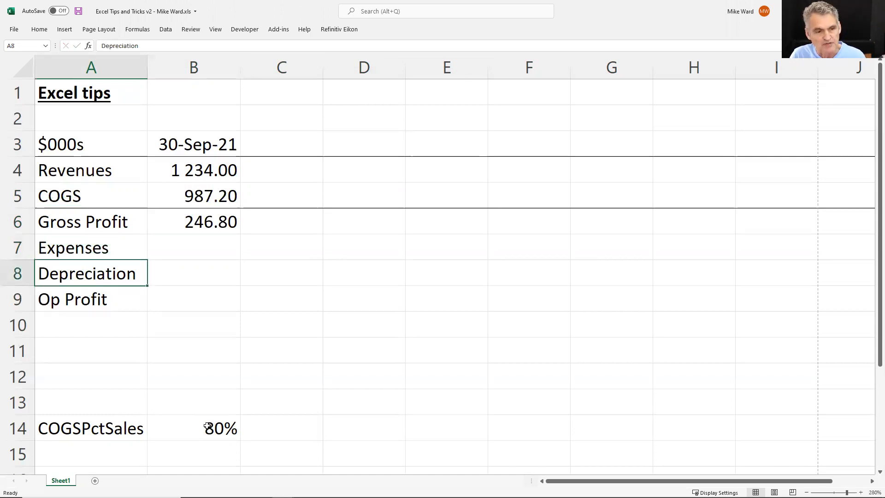
{"action": "key", "text": "shift+space"}
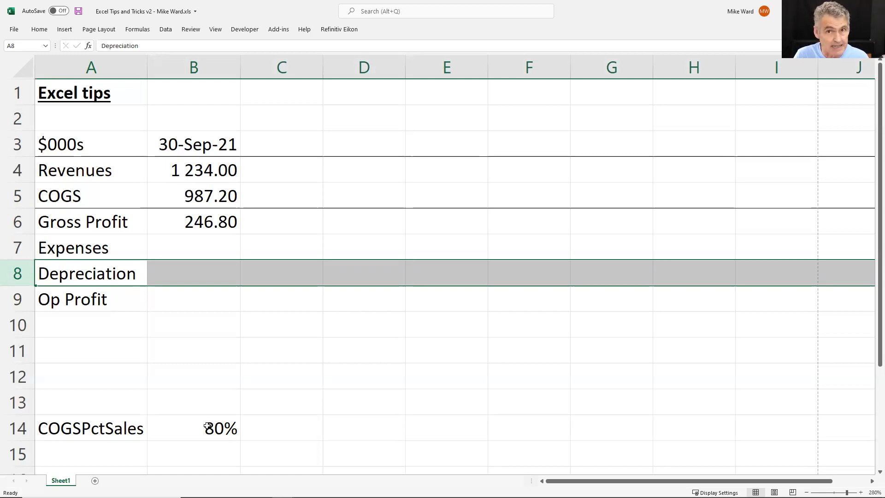
{"action": "key", "text": "ctrl+shift+plus"}
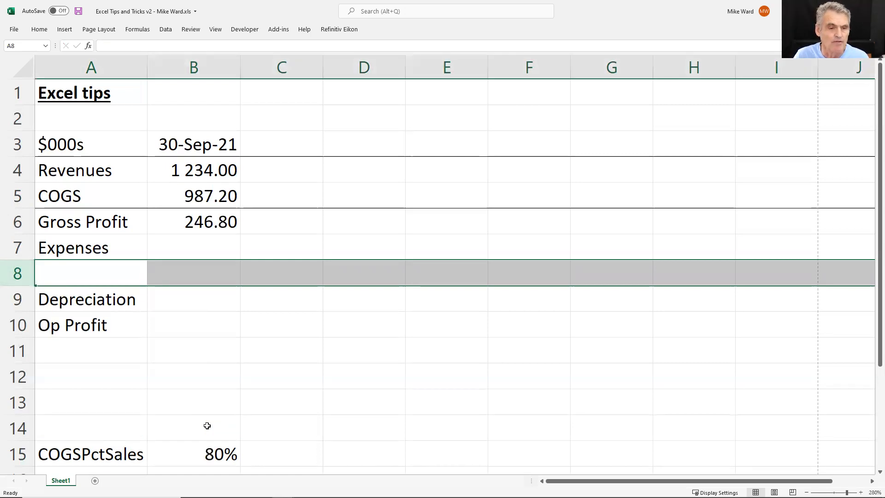
{"action": "key", "text": "Left"}
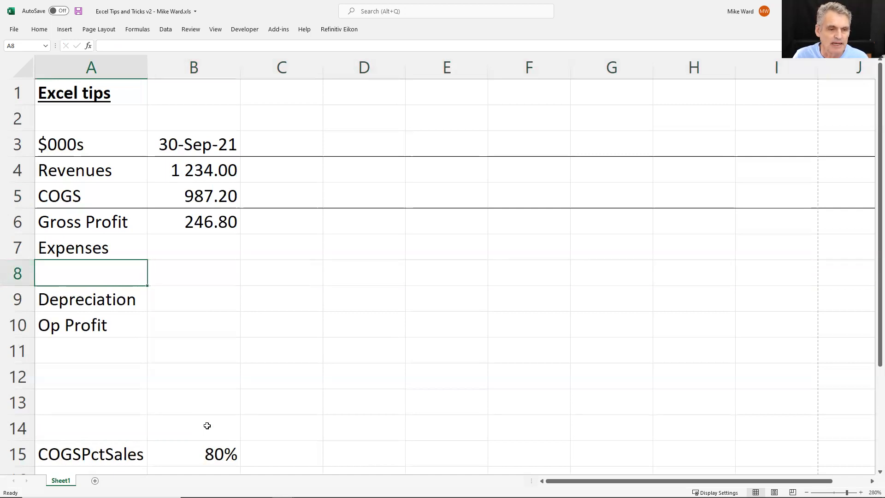
{"action": "type", "text": "Oth"}
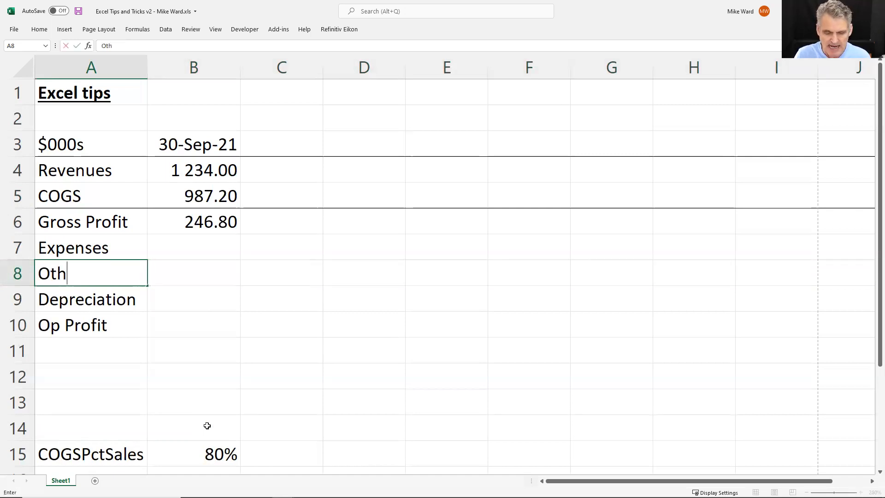
{"action": "type", "text": "erExpenses"}
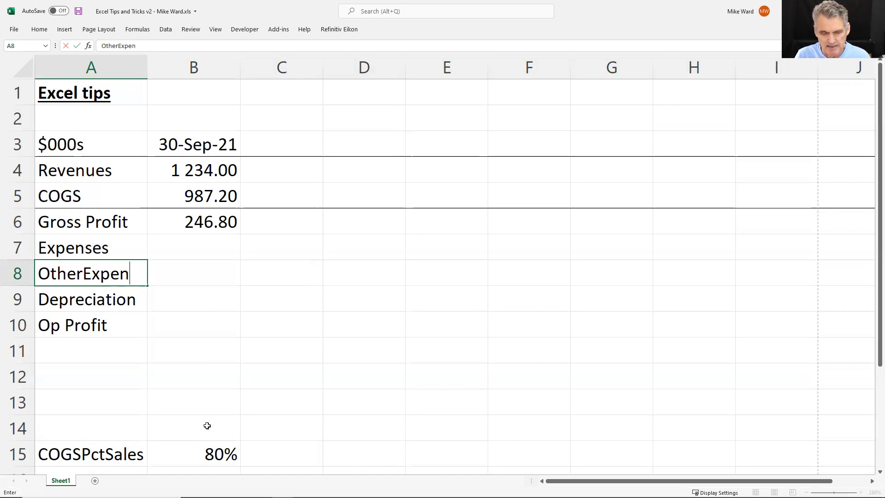
{"action": "key", "text": "Return"}
{"action": "key", "text": "Up"}
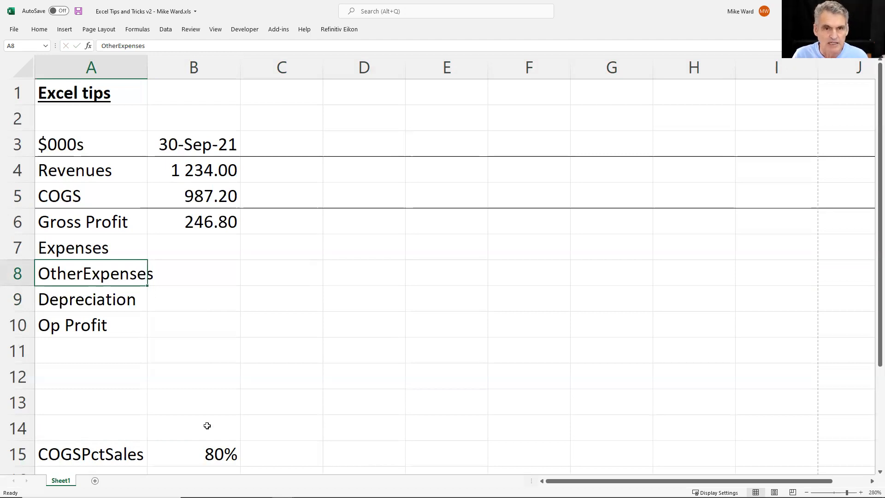
Select the whole of column A and autofit its width to the labels.
{"action": "key", "text": "ctrl+space"}
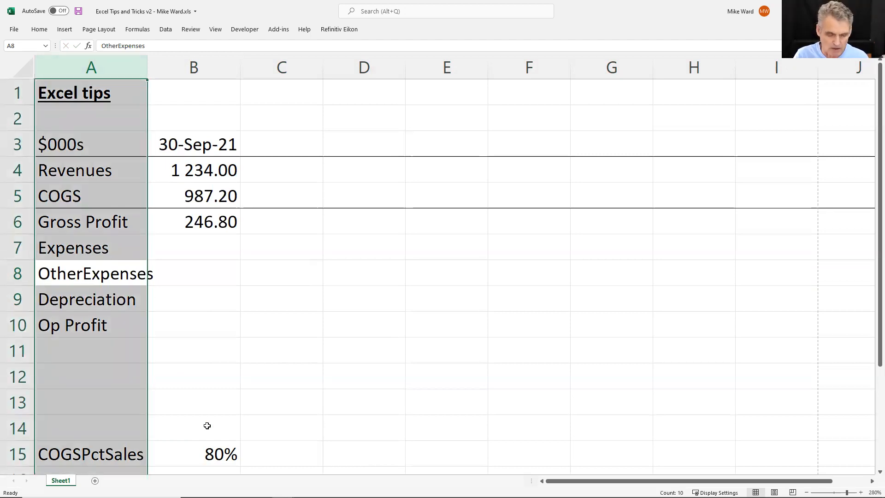
{"action": "key", "text": "alt"}
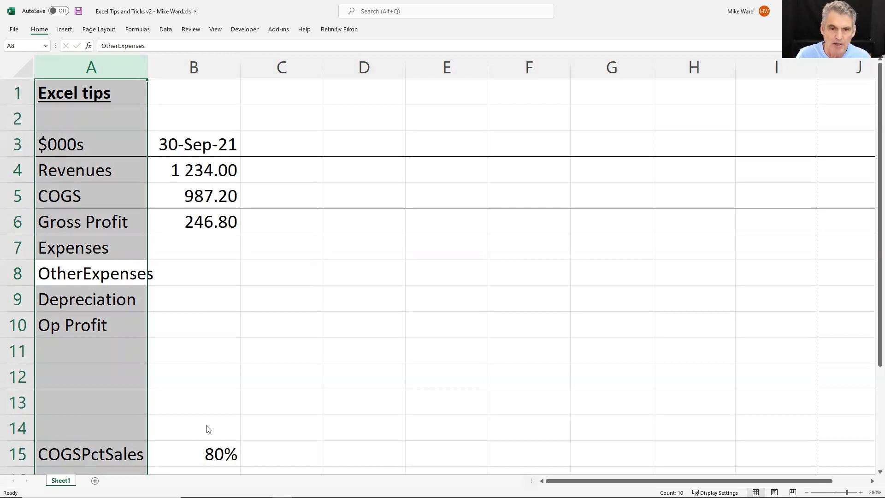
{"action": "key", "text": "h"}
{"action": "key", "text": "o"}
{"action": "key", "text": "i"}
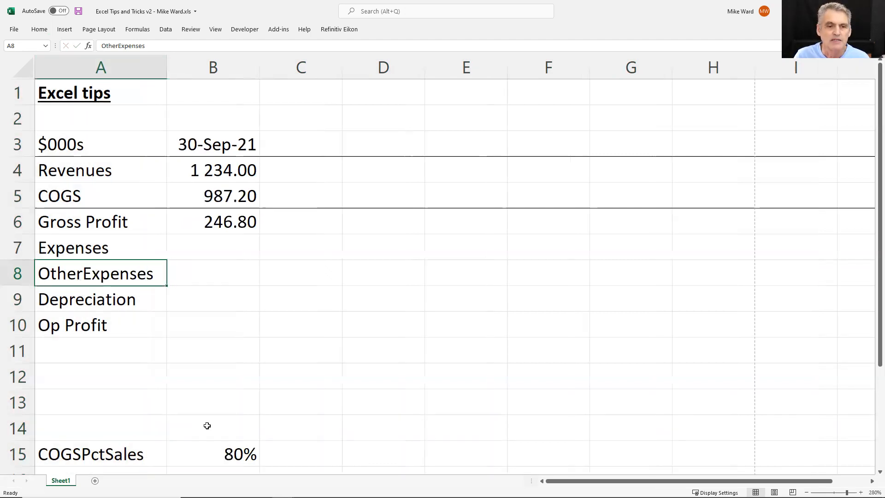
Enter the formula =EOMONTH(B3,1) in C3 to produce the month end following the date in B3.
{"action": "key", "text": "Right"}
{"action": "key", "text": "Up"}
{"action": "key", "text": "Up"}
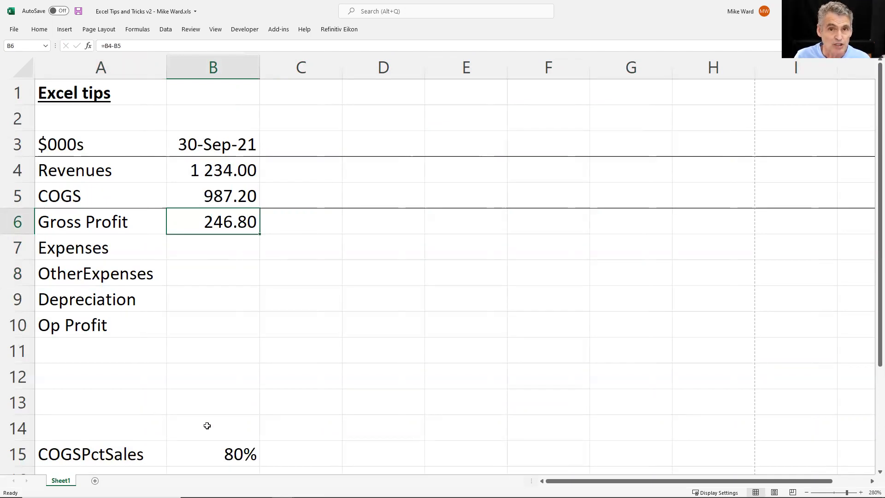
{"action": "key", "text": "Up"}
{"action": "key", "text": "Up"}
{"action": "key", "text": "Up"}
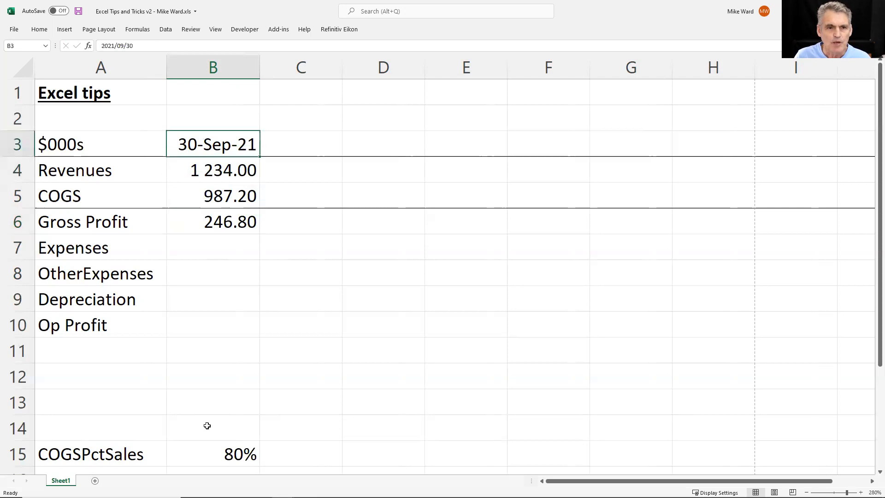
{"action": "key", "text": "Right"}
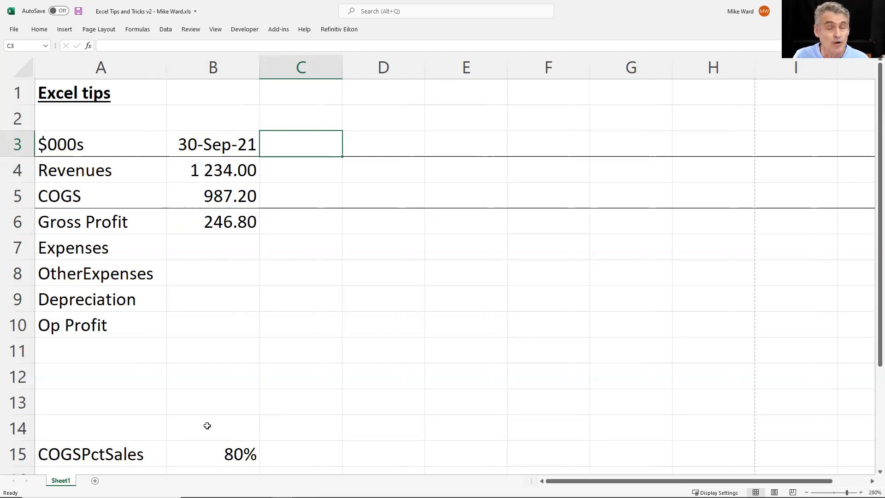
{"action": "key", "text": "Left"}
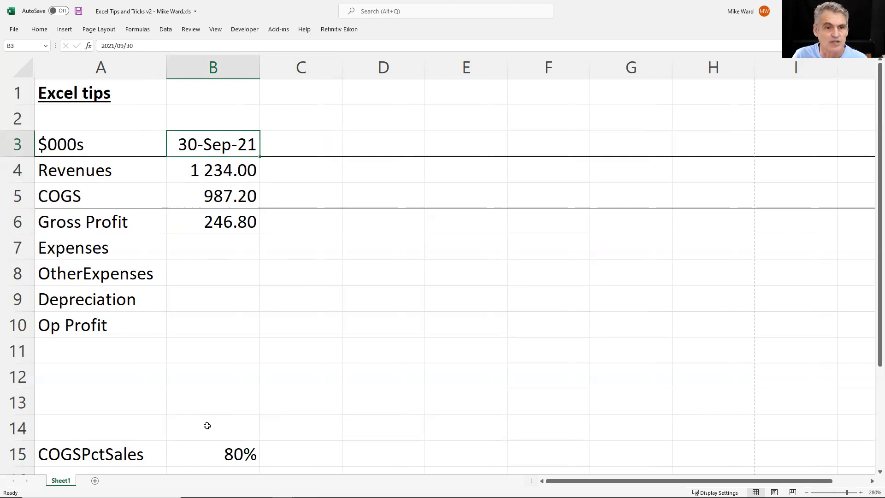
{"action": "key", "text": "Right"}
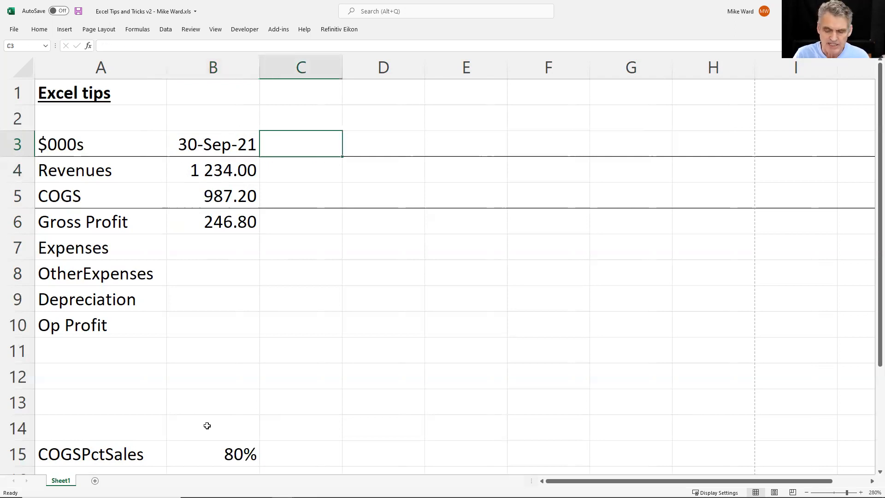
{"action": "type", "text": "="}
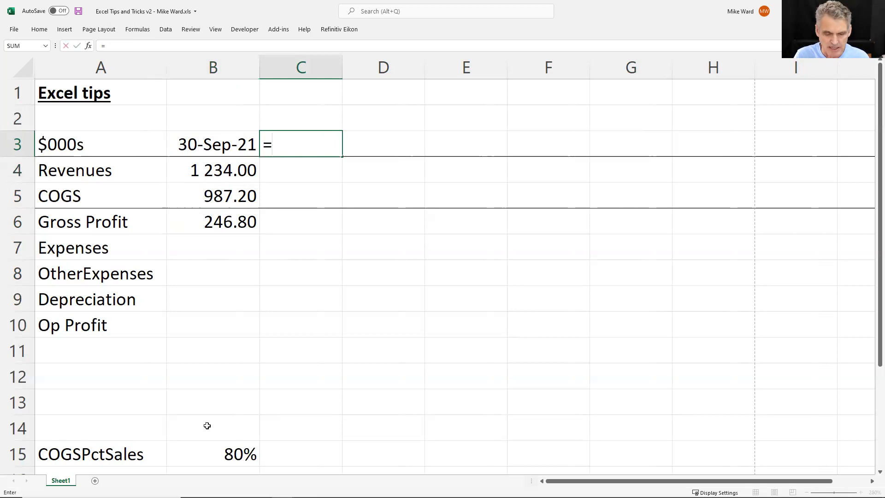
{"action": "type", "text": "eom"}
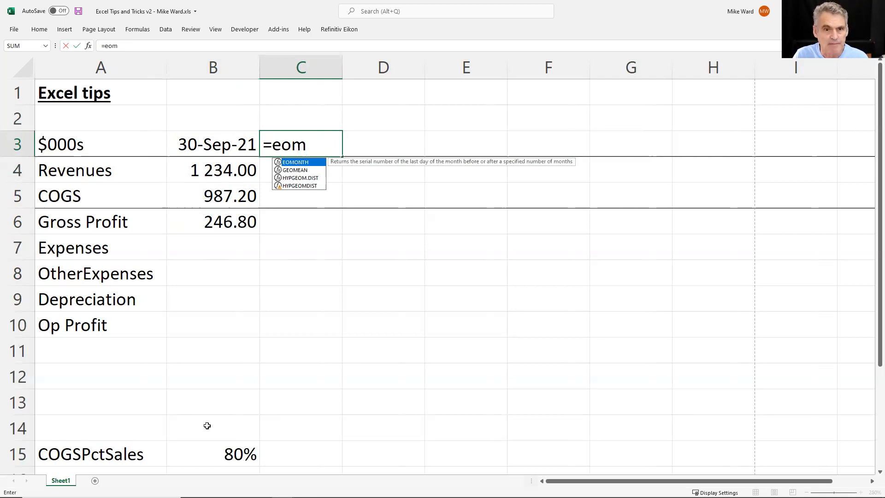
{"action": "key", "text": "Tab"}
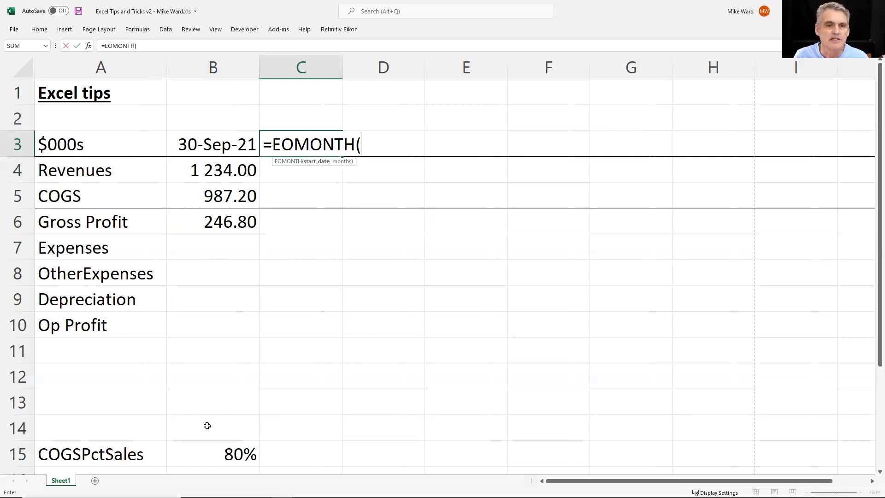
{"action": "left_click", "coordinate": [224, 147]}
{"action": "type", "text": ",1)"}
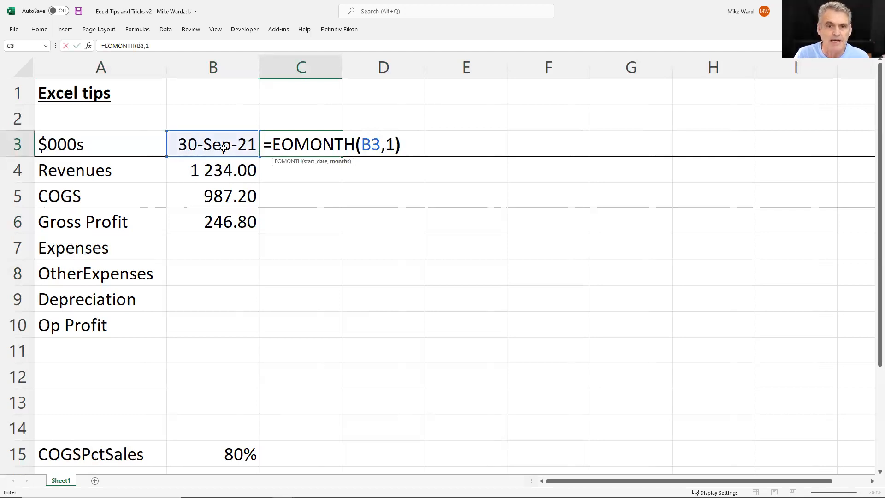
{"action": "key", "text": "Return"}
{"action": "key", "text": "Up"}
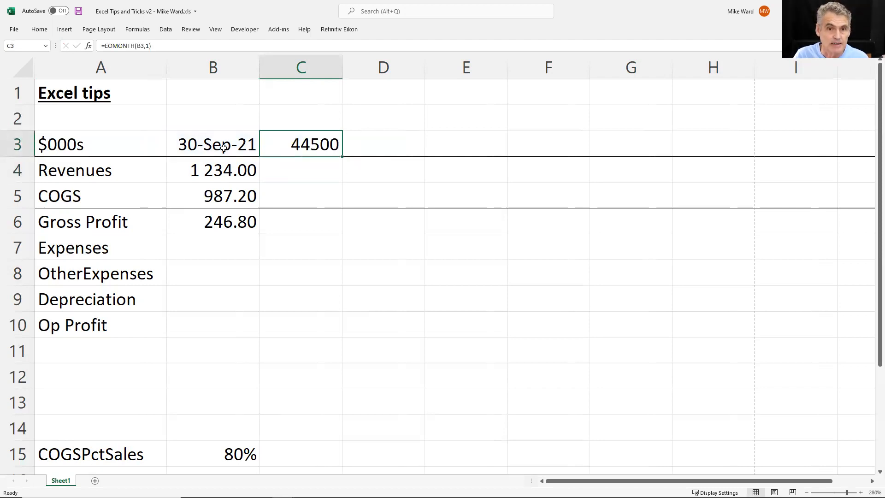
Apply the day-month-year date format to the EOMONTH result in C3, matching the date in B3.
{"action": "left_click", "coordinate": [223, 147]}
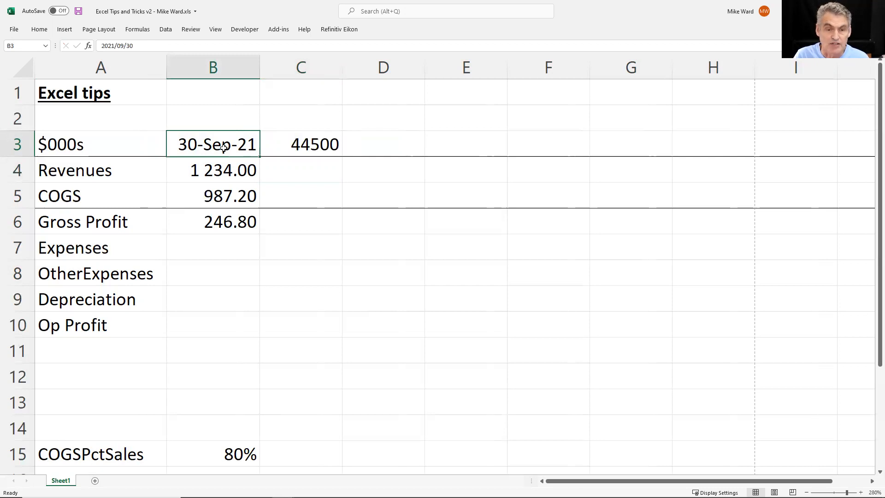
{"action": "key", "text": "Right"}
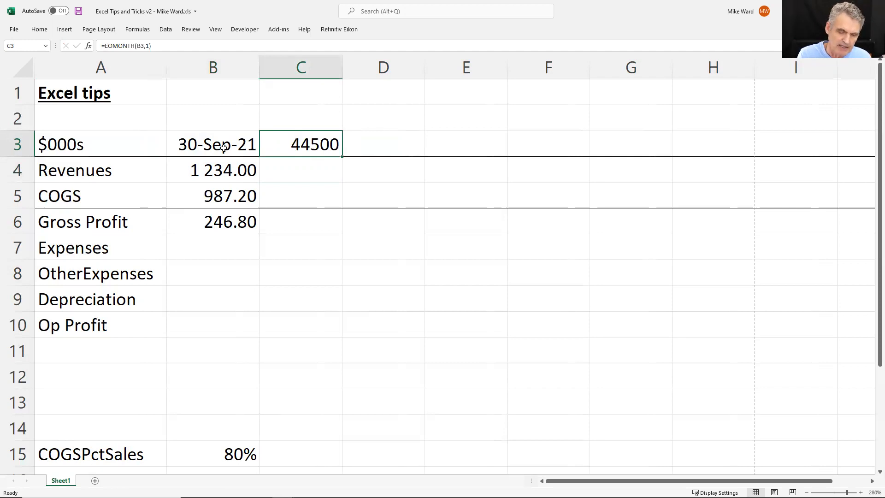
{"action": "key", "text": "ctrl+shift+3"}
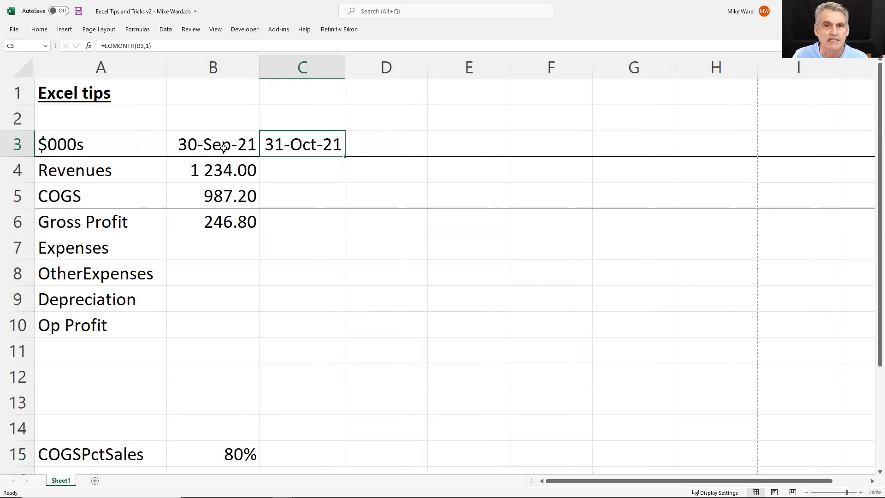
Fill the month-end formula from C3 across row 3 to H3.
{"action": "key", "text": "Right"}
{"action": "key", "text": "Right"}
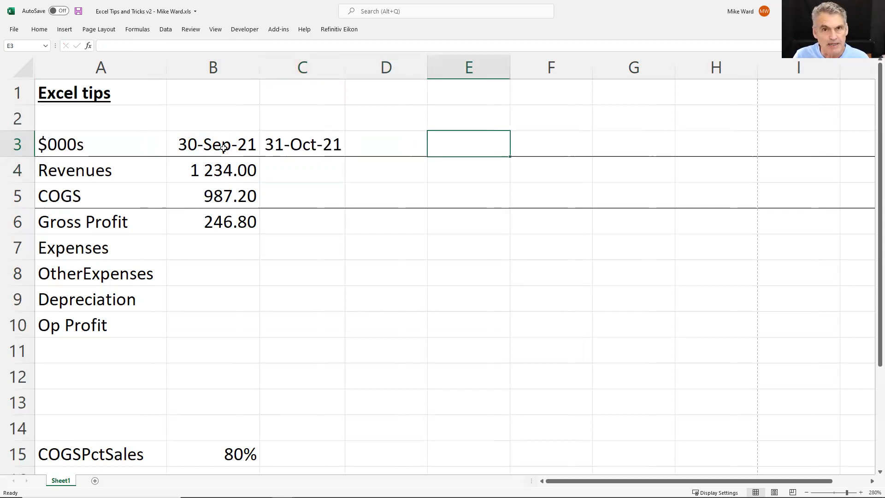
{"action": "key", "text": "Left"}
{"action": "key", "text": "Left"}
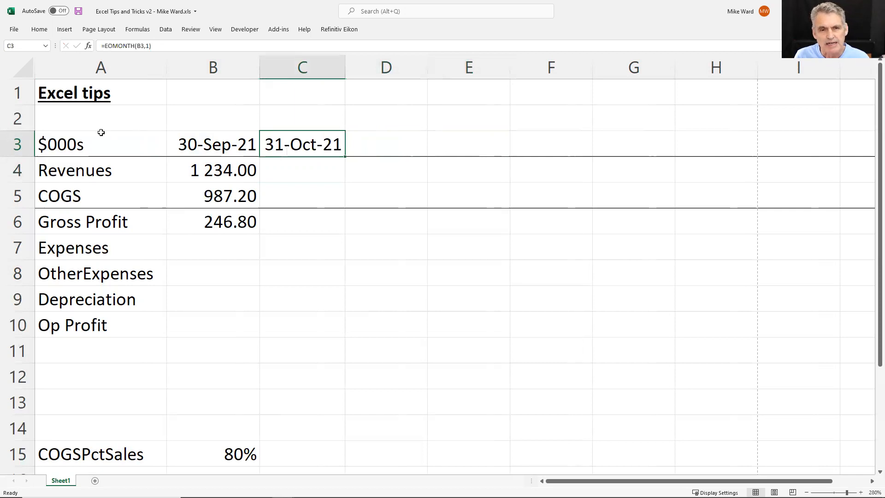
{"action": "left_click_drag", "start_coordinate": [345, 157], "coordinate": [736, 160]}
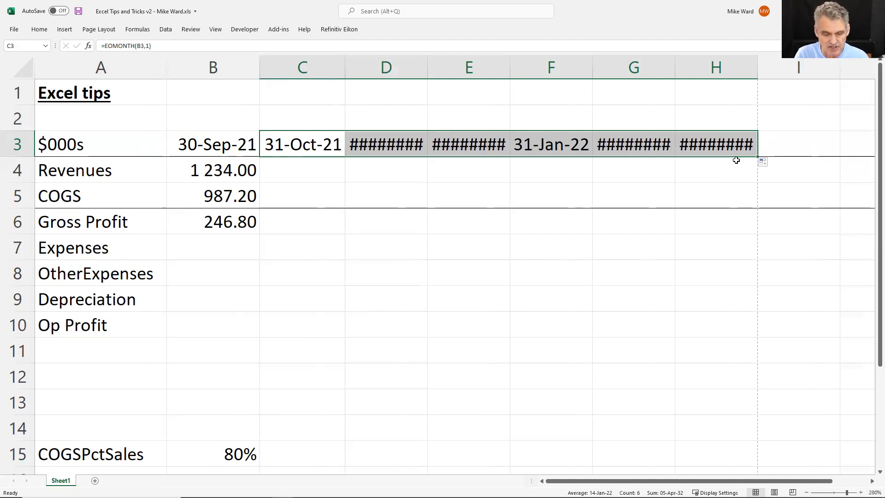
Autofit the widths of columns C to H to the dates in C3:H3.
{"action": "key", "text": "alt+h"}
{"action": "key", "text": "o"}
{"action": "key", "text": "i"}
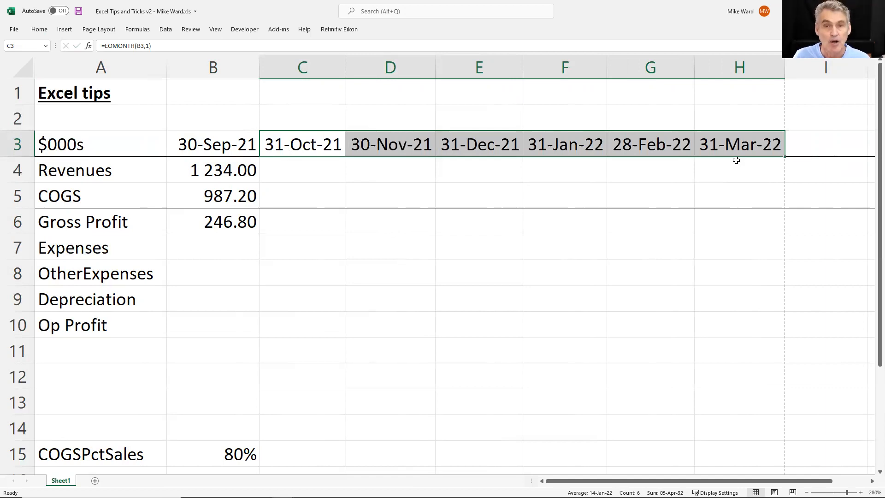
Undo the last column autofit and the fill of the month-end formula across D3:H3.
{"action": "key", "text": "ctrl+z"}
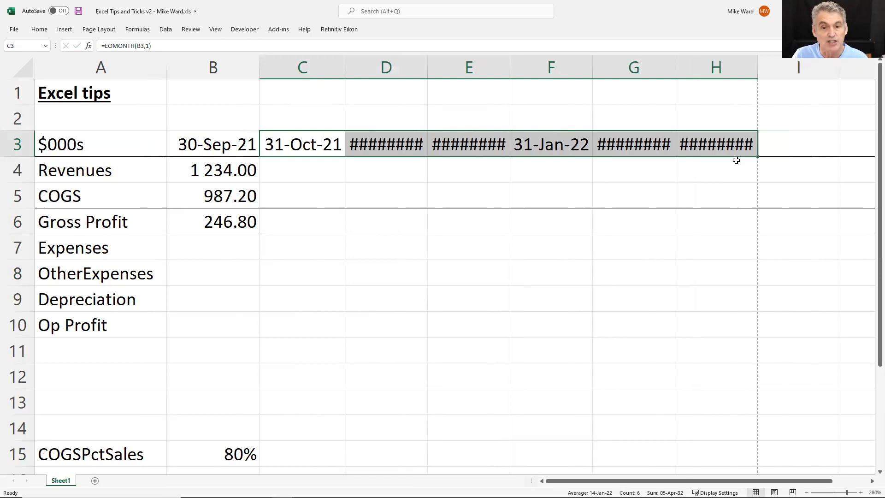
{"action": "key", "text": "ctrl+z"}
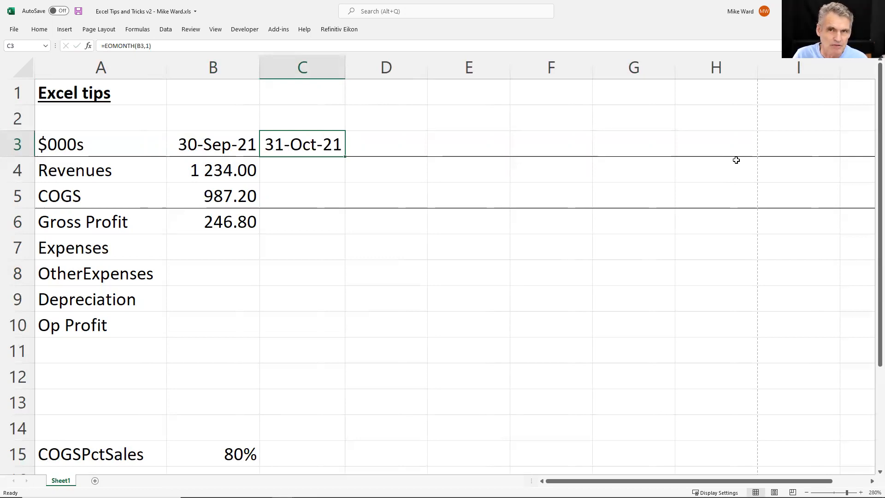
Fill the month-end formula from C3 across to H3 and autofit the columns, and undo both actions.
{"action": "left_click_drag", "start_coordinate": [736, 160], "coordinate": [736, 160]}
{"action": "key", "text": "alt+h"}
{"action": "key", "text": "o"}
{"action": "key", "text": "i"}
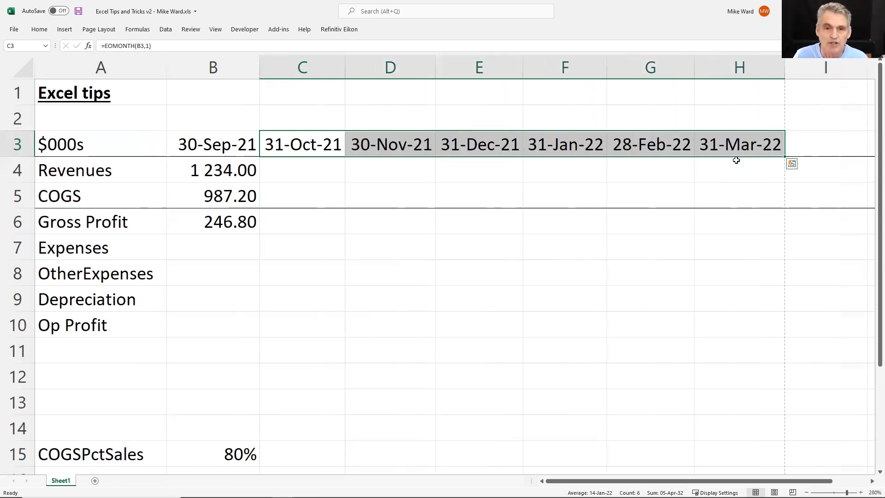
{"action": "key", "text": "ctrl+z"}
{"action": "key", "text": "ctrl+z"}
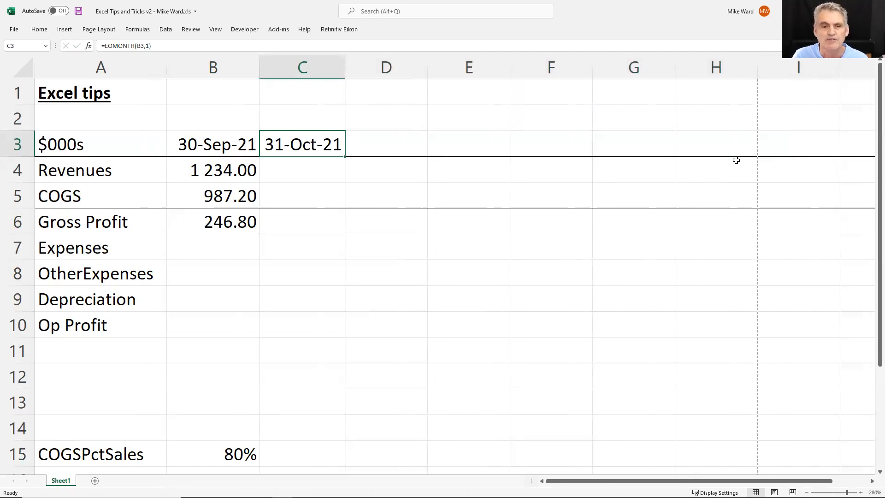
Fill the month-end formula right from C3 into D3 and E3, one cell at a time.
{"action": "key", "text": "Right"}
{"action": "key", "text": "Left"}
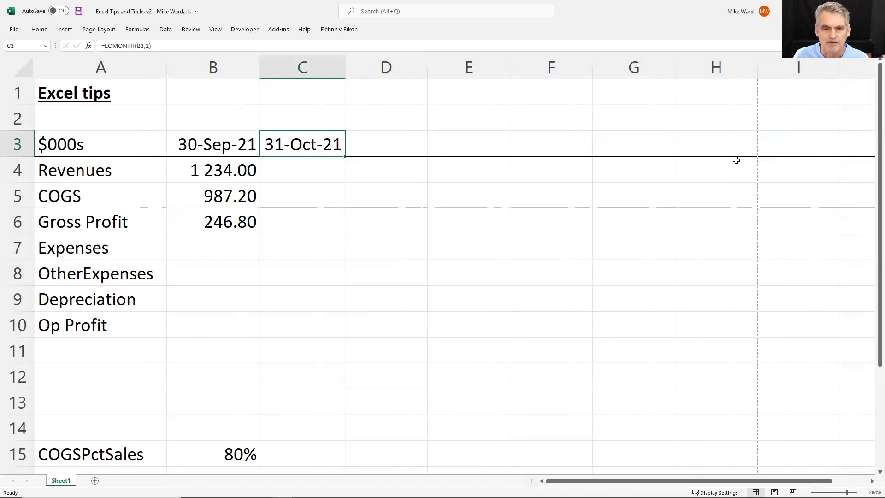
{"action": "key", "text": "Right"}
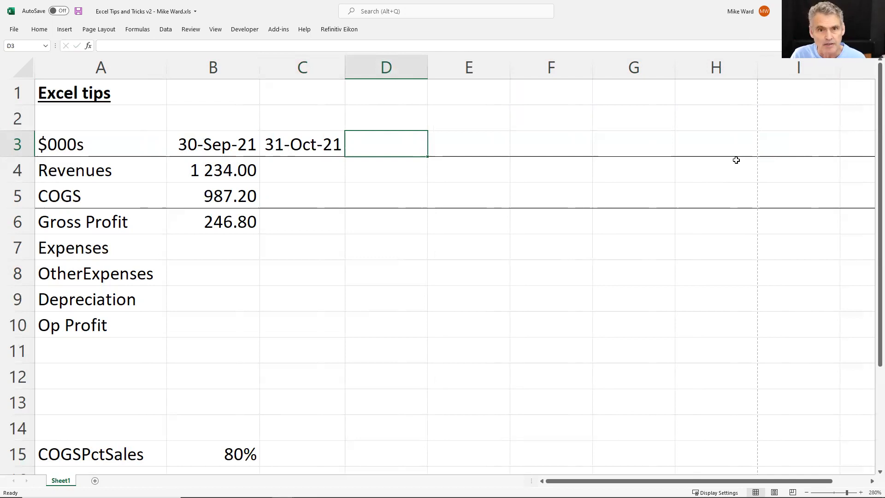
{"action": "key", "text": "ctrl+r"}
{"action": "key", "text": "Left"}
{"action": "key", "text": "Right"}
{"action": "key", "text": "Right"}
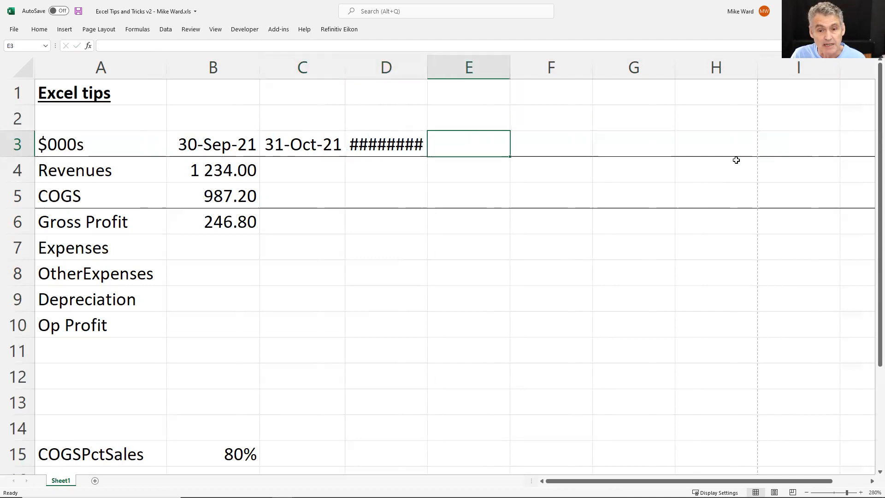
{"action": "key", "text": "ctrl+r"}
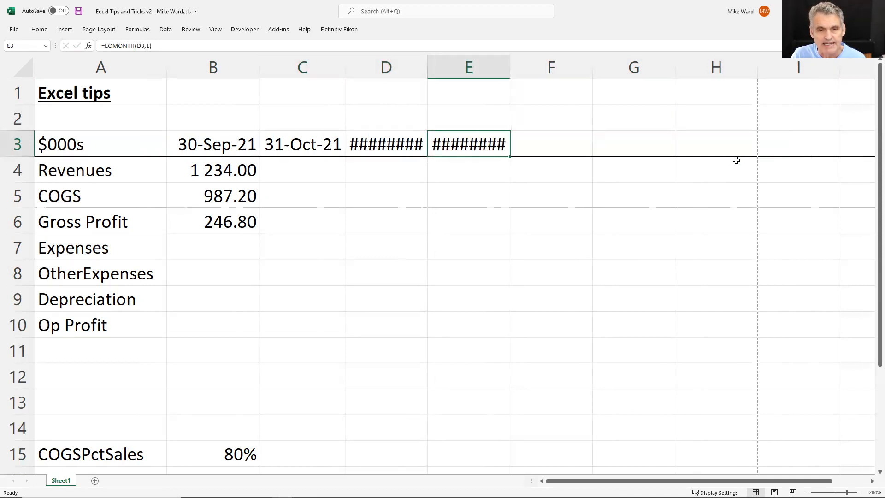
Fill the Gross Profit formula down from B6 into the Expenses cell B7.
{"action": "key", "text": "Left"}
{"action": "key", "text": "Down"}
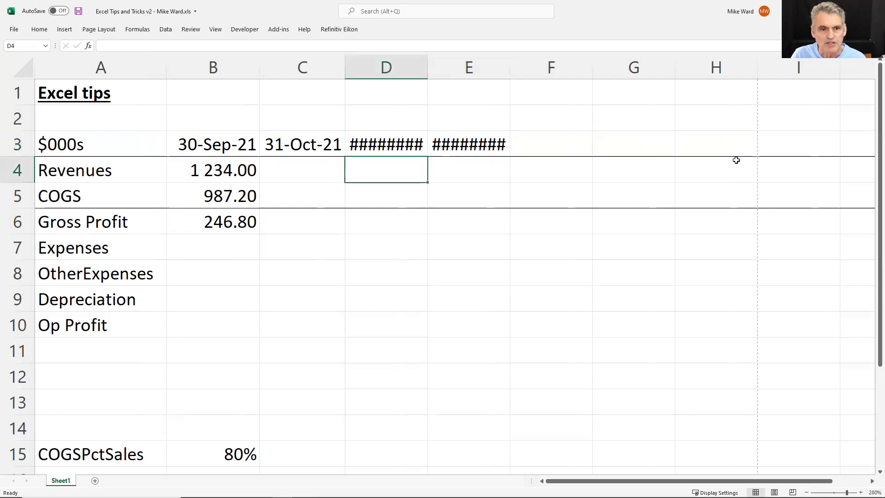
{"action": "key", "text": "Down"}
{"action": "key", "text": "Down"}
{"action": "key", "text": "Down"}
{"action": "key", "text": "Left"}
{"action": "key", "text": "Left"}
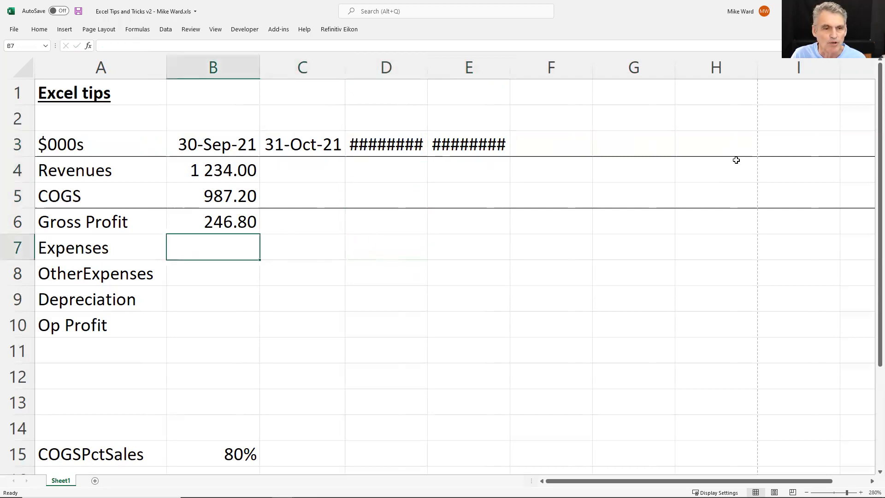
{"action": "key", "text": "ctrl+d"}
Inspect the cell references of the formula copied into B7 and clear that cell.
{"action": "key", "text": "Up"}
{"action": "key", "text": "Down"}
{"action": "key", "text": "F2"}
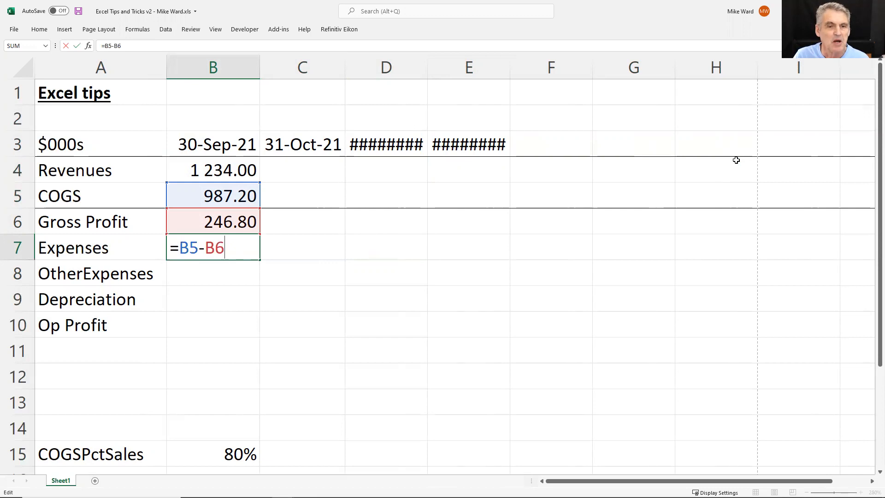
{"action": "key", "text": "Return"}
{"action": "key", "text": "Up"}
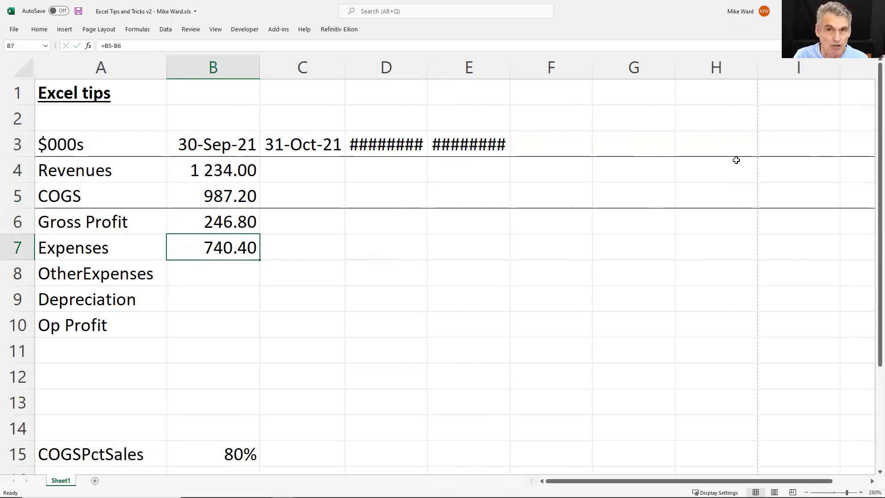
{"action": "key", "text": "Delete"}
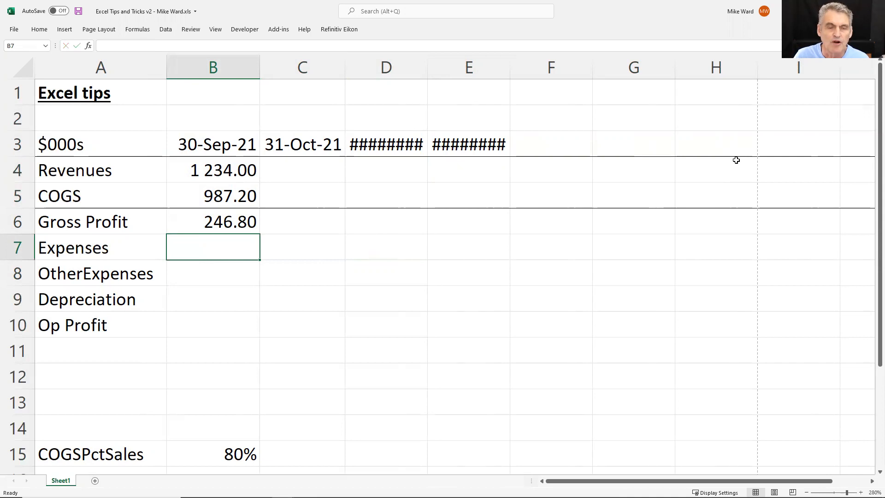
{"action": "key", "text": "Up"}
{"action": "key", "text": "Down"}
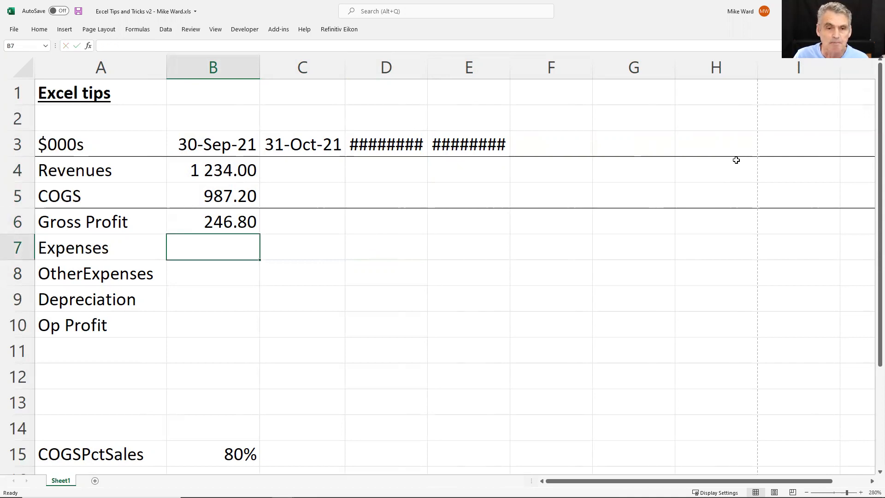
{"action": "key", "text": "Up"}
{"action": "key", "text": "Up"}
{"action": "key", "text": "Up"}
{"action": "key", "text": "Up"}
{"action": "key", "text": "Right"}
{"action": "key", "text": "Right"}
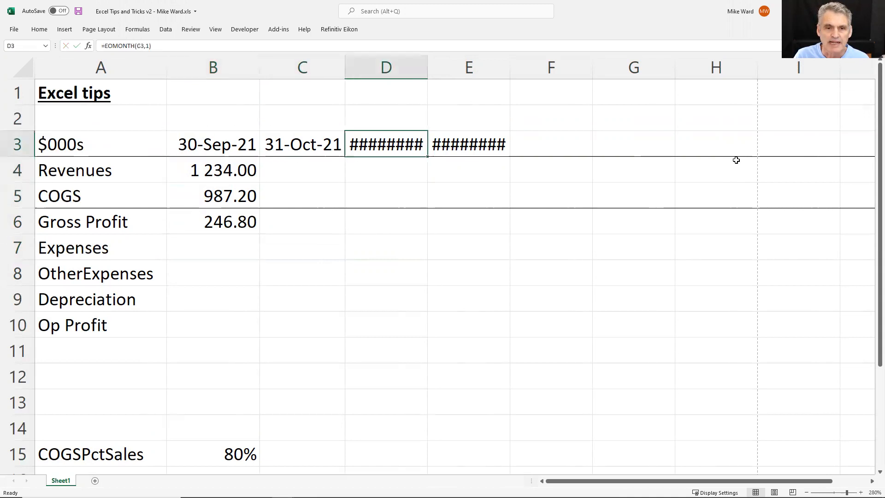
{"action": "key", "text": "Down"}
{"action": "key", "text": "Down"}
{"action": "key", "text": "Down"}
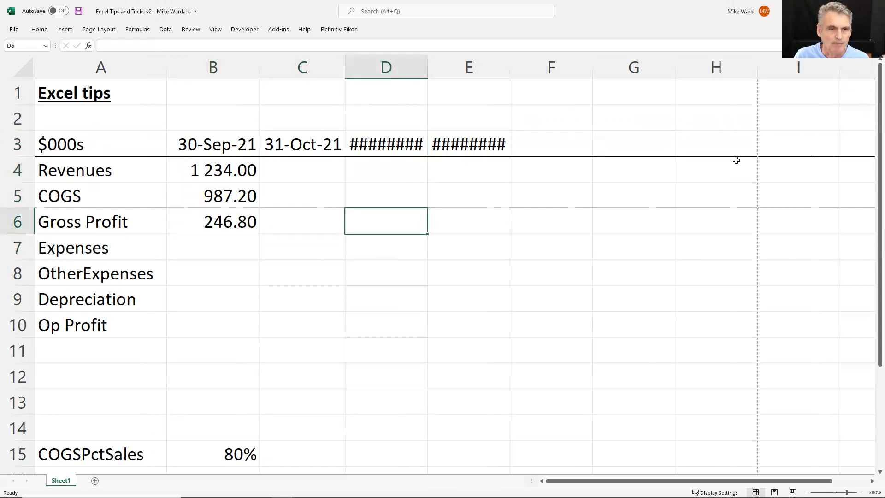
Copy the title "Excel tips" from A1, paste it into F1 and undo the paste.
{"action": "key", "text": "Up"}
{"action": "key", "text": "Up"}
{"action": "key", "text": "Up"}
{"action": "key", "text": "Up"}
{"action": "key", "text": "Up"}
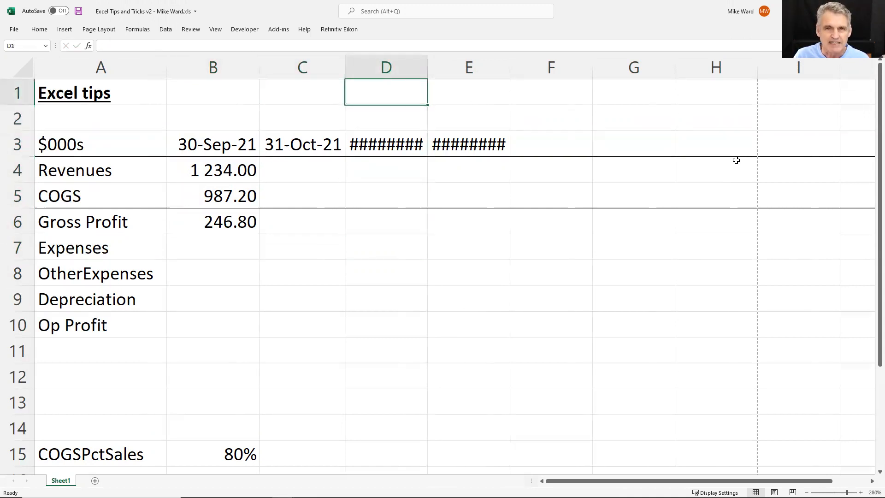
{"action": "key", "text": "Left"}
{"action": "key", "text": "Left"}
{"action": "key", "text": "Left"}
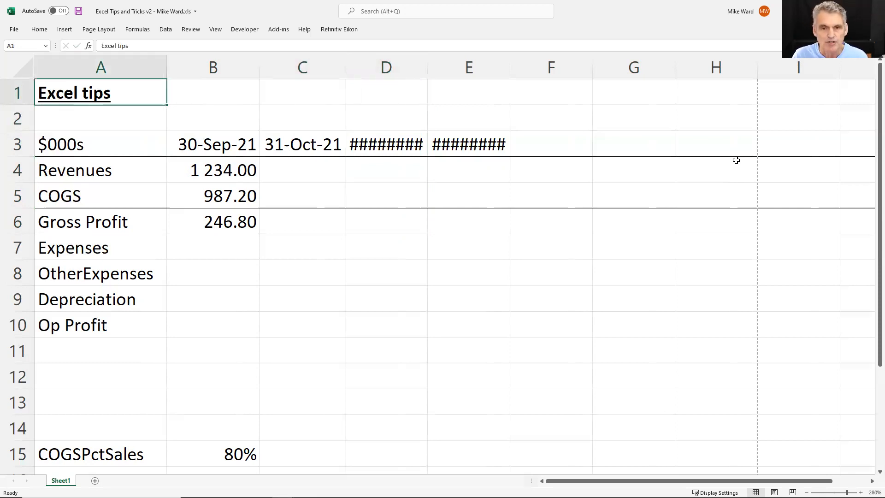
{"action": "key", "text": "ctrl+c"}
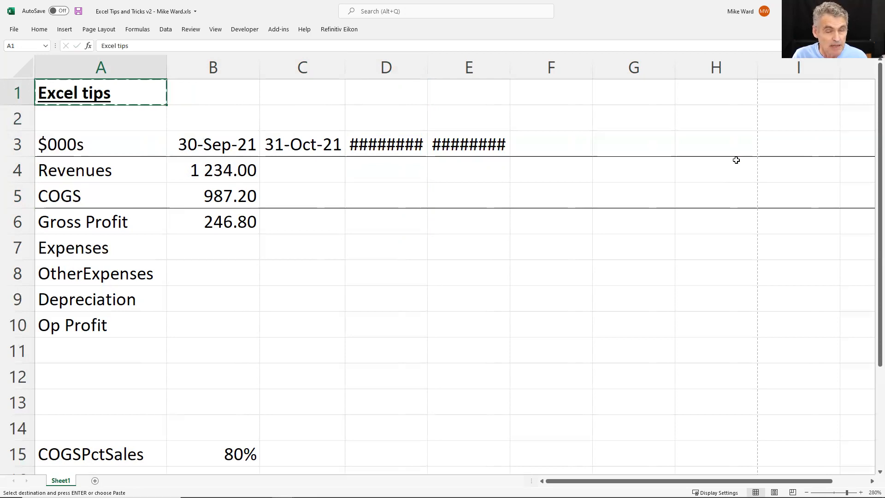
{"action": "key", "text": "Right"}
{"action": "key", "text": "Right"}
{"action": "key", "text": "Right"}
{"action": "key", "text": "Right"}
{"action": "key", "text": "Right"}
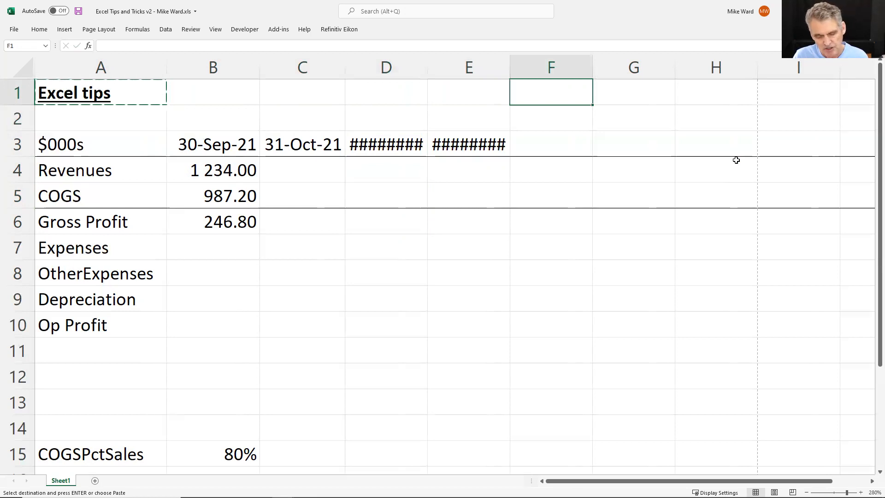
{"action": "key", "text": "ctrl+v"}
{"action": "key", "text": "Left"}
{"action": "key", "text": "Right"}
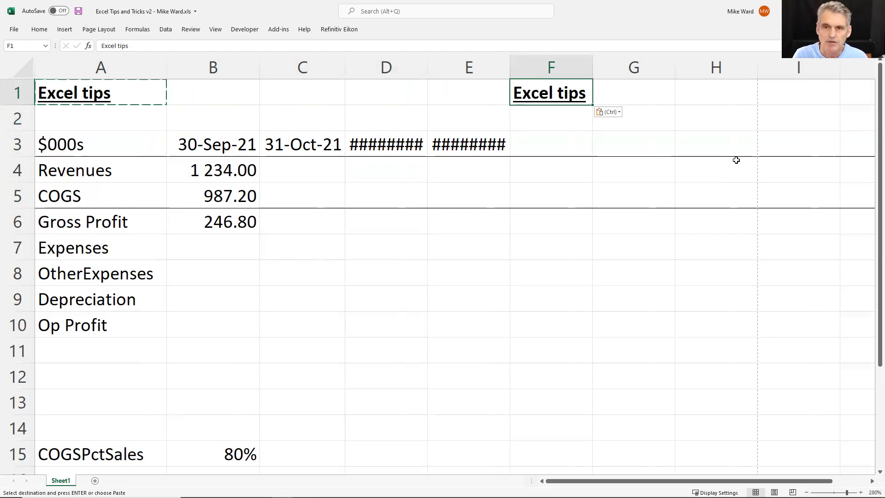
{"action": "key", "text": "ctrl+z"}
Move the title "Excel tips" from A1 to C1.
{"action": "key", "text": "Left"}
{"action": "key", "text": "Left"}
{"action": "key", "text": "Left"}
{"action": "key", "text": "Left"}
{"action": "key", "text": "Left"}
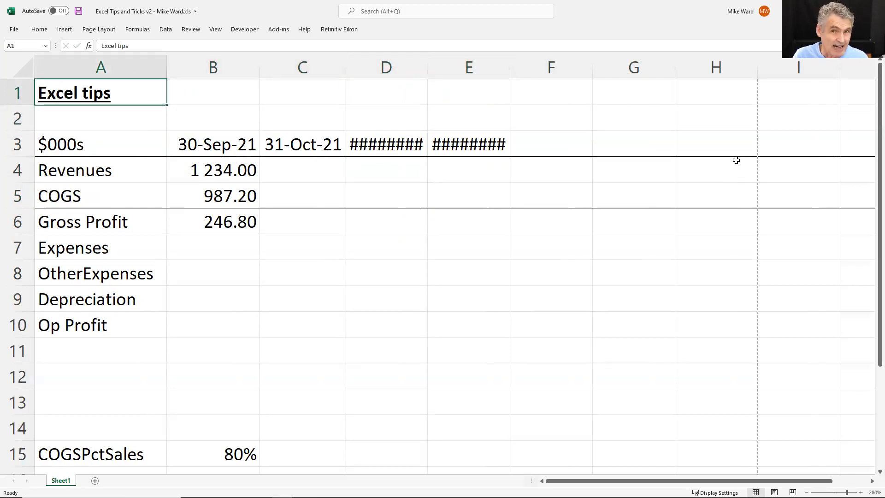
{"action": "key", "text": "ctrl+c"}
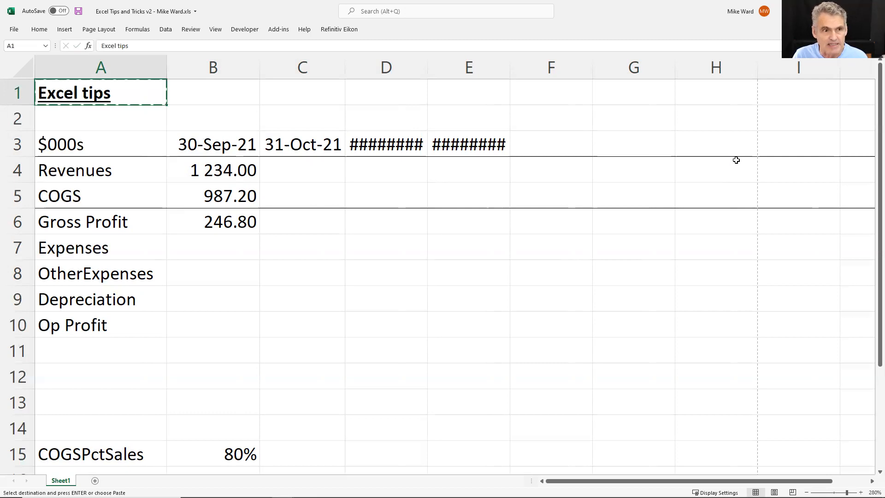
{"action": "key", "text": "Right"}
{"action": "key", "text": "Right"}
{"action": "key", "text": "Return"}
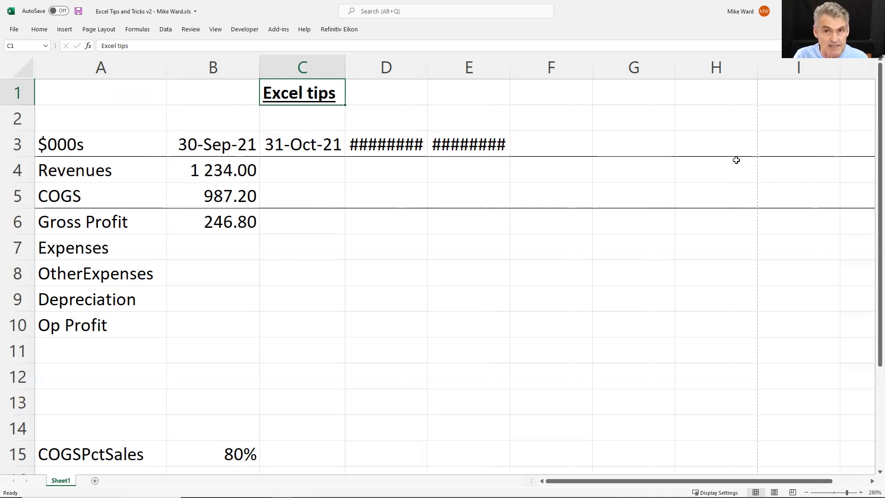
Fill the month-end formula from E3 across row 3 to H3.
{"action": "key", "text": "Down"}
{"action": "key", "text": "Down"}
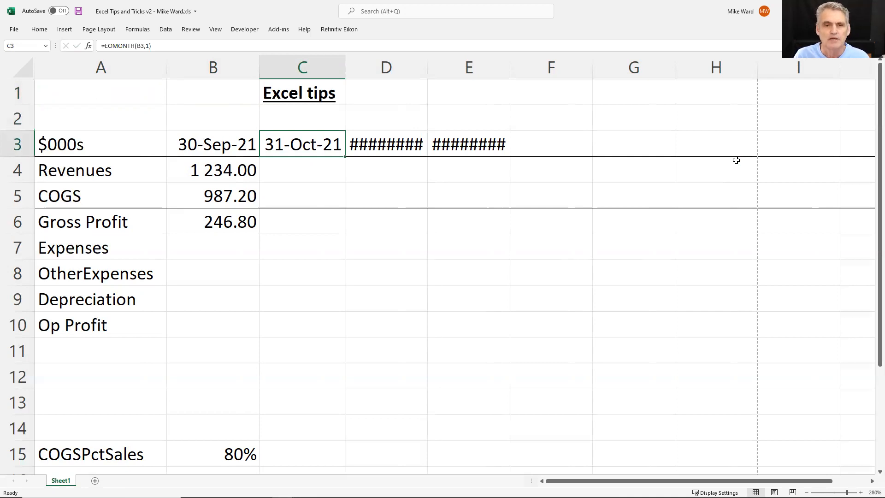
{"action": "key", "text": "Right"}
{"action": "key", "text": "Right"}
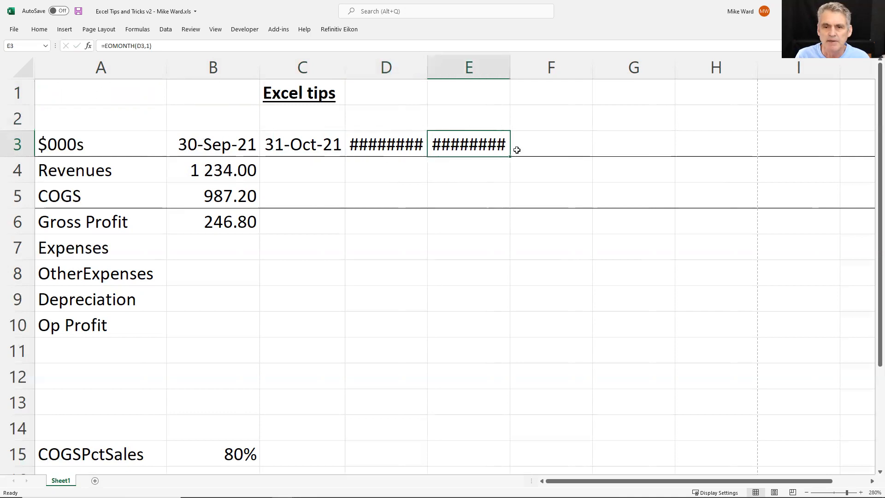
{"action": "left_click_drag", "start_coordinate": [510, 157], "coordinate": [784, 164]}
Autofit the widths of columns E to H to the dates in E3:H3.
{"action": "key", "text": "alt"}
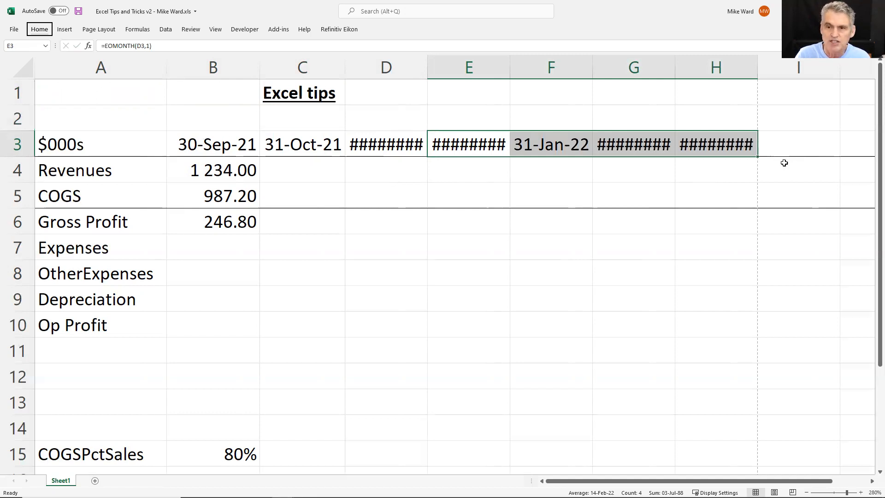
{"action": "key", "text": "h"}
{"action": "key", "text": "o"}
{"action": "key", "text": "i"}
Autofit the width of column D to the date in D3.
{"action": "key", "text": "Left"}
{"action": "key", "text": "alt+h"}
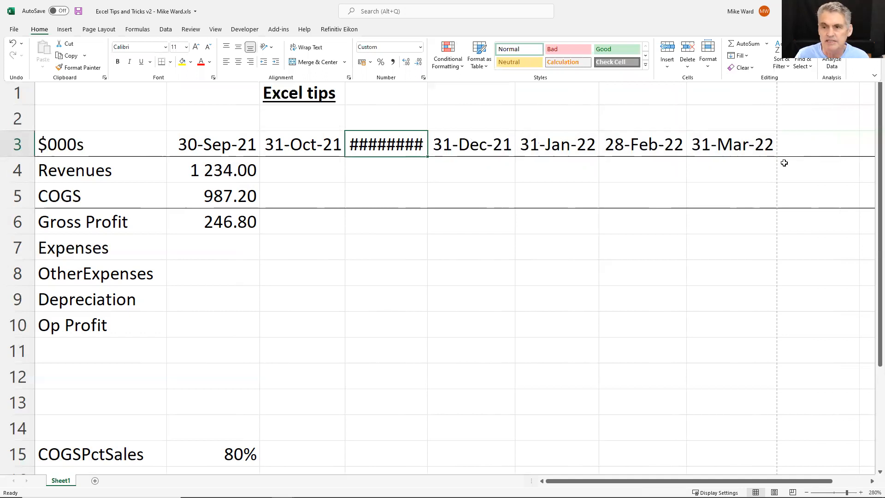
{"action": "key", "text": "o"}
{"action": "key", "text": "i"}
{"action": "key", "text": "Right"}
{"action": "key", "text": "Right"}
{"action": "key", "text": "Right"}
{"action": "key", "text": "Left"}
{"action": "key", "text": "Left"}
{"action": "key", "text": "Left"}
{"action": "key", "text": "Left"}
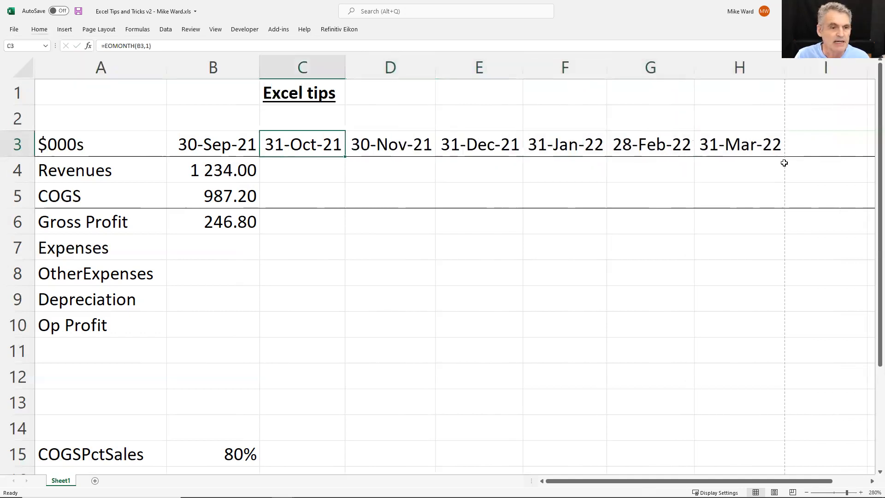
Enter the assumption label SalesGrowthRate in A14, directly above COGSPctSales.
{"action": "key", "text": "Down"}
{"action": "key", "text": "Left"}
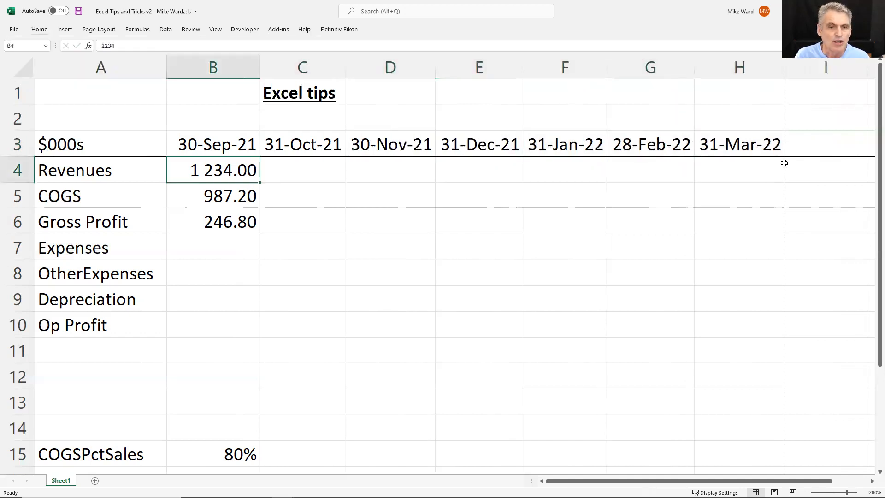
{"action": "key", "text": "Right"}
{"action": "key", "text": "Down"}
{"action": "key", "text": "Down"}
{"action": "key", "text": "Down"}
{"action": "key", "text": "Down"}
{"action": "key", "text": "Down"}
{"action": "key", "text": "Down"}
{"action": "key", "text": "Down"}
{"action": "key", "text": "Down"}
{"action": "key", "text": "Down"}
{"action": "key", "text": "Down"}
{"action": "key", "text": "Down"}
{"action": "key", "text": "Up"}
{"action": "key", "text": "Left"}
{"action": "key", "text": "Left"}
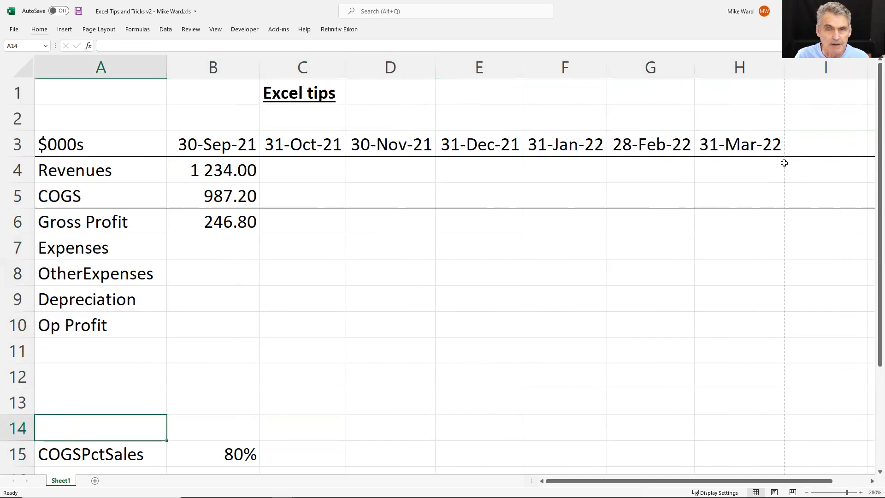
{"action": "type", "text": "Sa"}
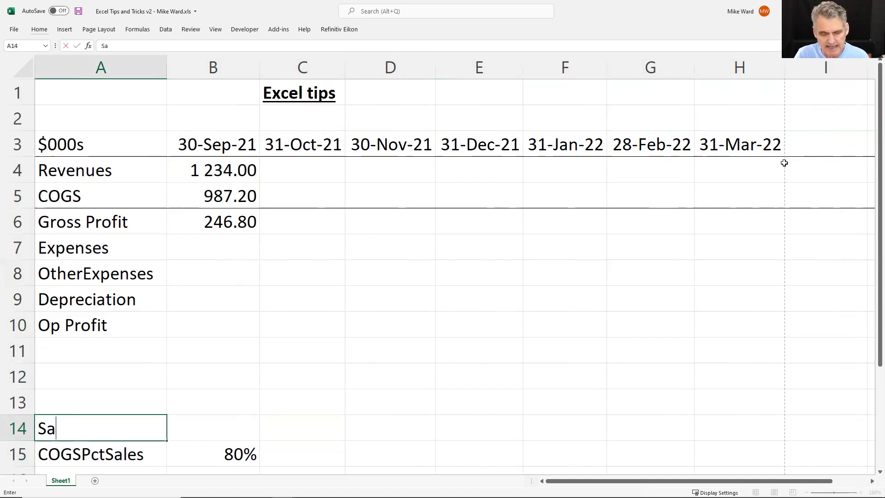
{"action": "type", "text": "lesGro"}
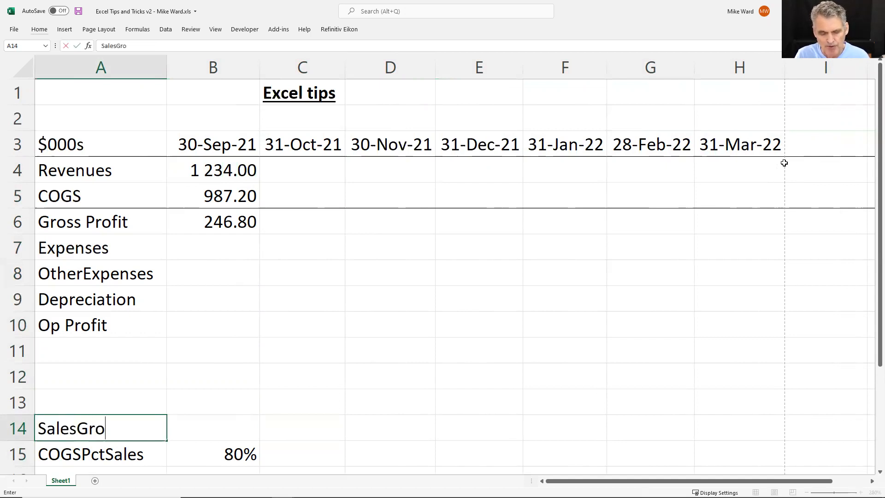
{"action": "type", "text": "wthRate"}
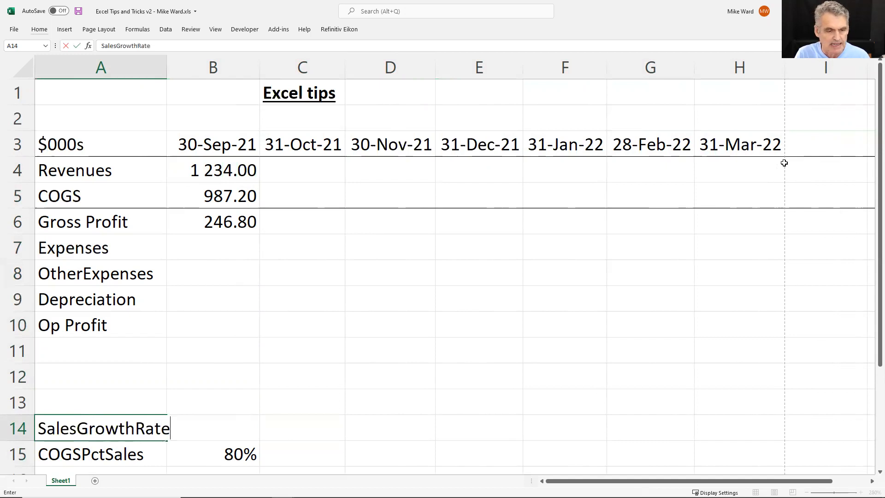
{"action": "key", "text": "Return"}
{"action": "key", "text": "Up"}
{"action": "key", "text": "Up"}
{"action": "key", "text": "Down"}
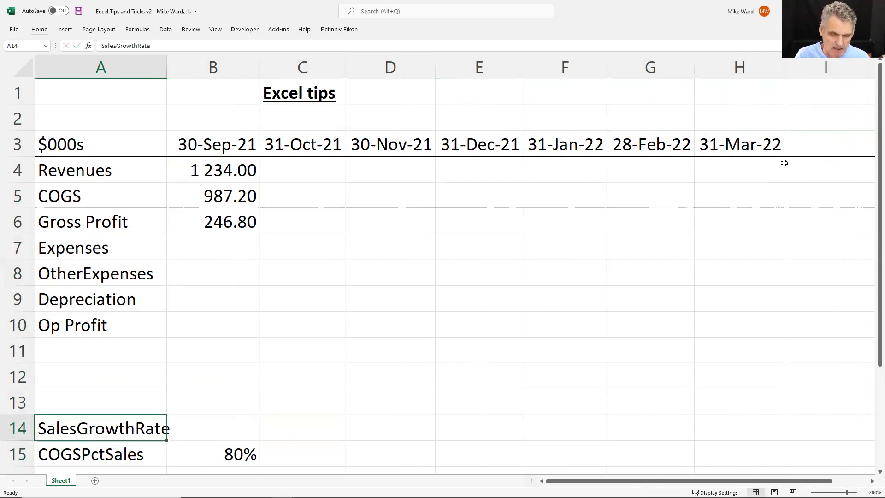
Autofit the width of column A to the SalesGrowthRate label in A14.
{"action": "key", "text": "alt+h"}
{"action": "key", "text": "o"}
{"action": "key", "text": "i"}
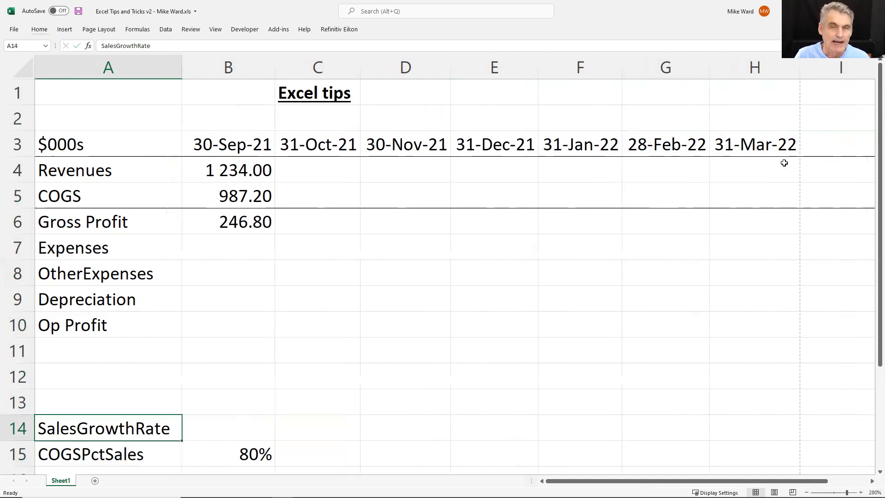
{"action": "key", "text": "Right"}
{"action": "key", "text": "Left"}
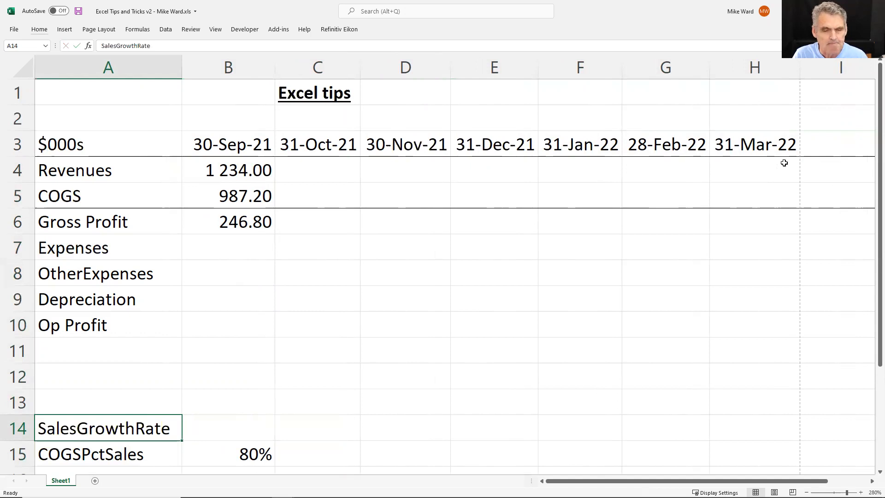
Create a named range for all of row 14 from the SalesGrowthRate label in its left column.
{"action": "key", "text": "ctrl+shift+Right"}
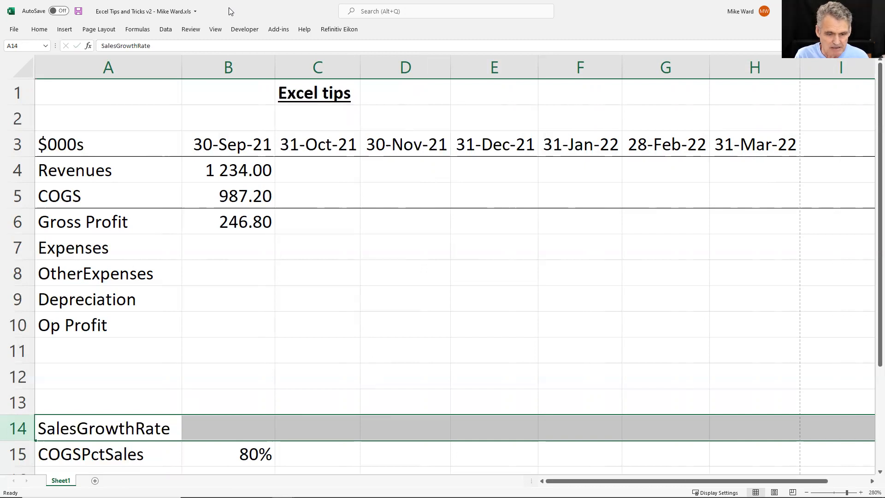
{"action": "key", "text": "ctrl+shift+F3"}
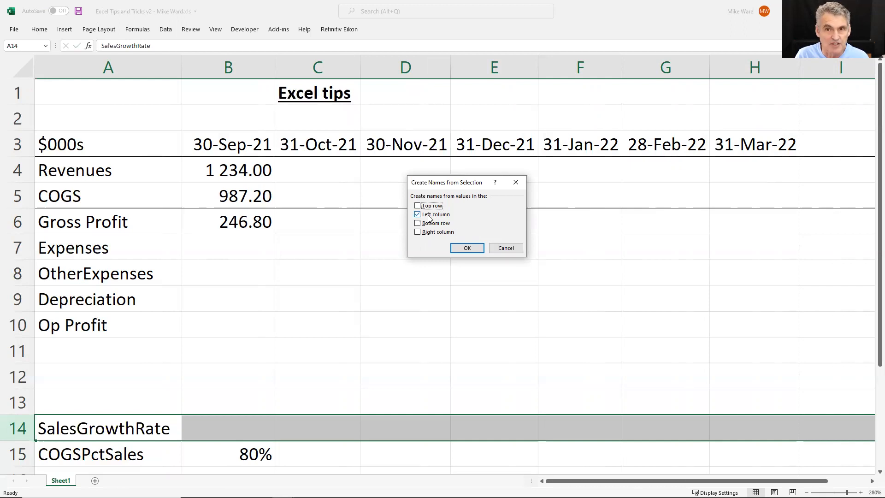
{"action": "left_click", "coordinate": [470, 251]}
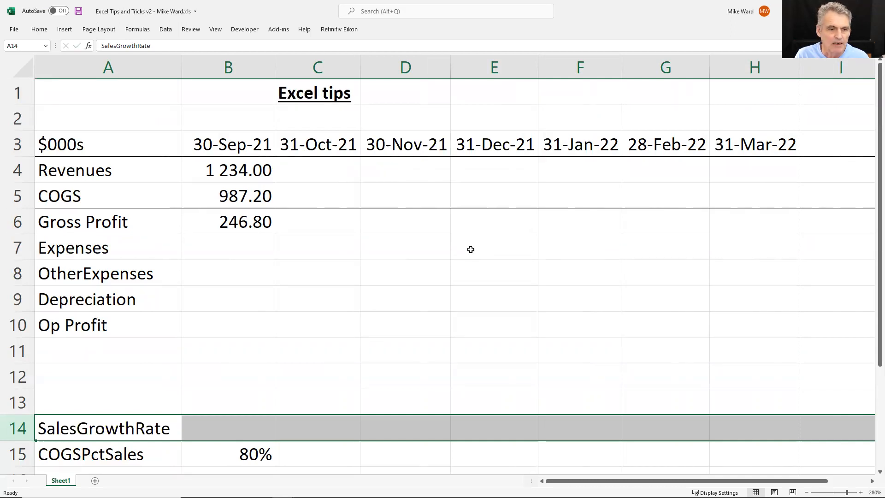
Enter a sales growth rate of 25% for October in C14.
{"action": "key", "text": "shift+Left"}
{"action": "key", "text": "shift+Left"}
{"action": "key", "text": "shift+Left"}
{"action": "key", "text": "shift+Left"}
{"action": "key", "text": "shift+Left"}
{"action": "key", "text": "shift+Left"}
{"action": "key", "text": "shift+Left"}
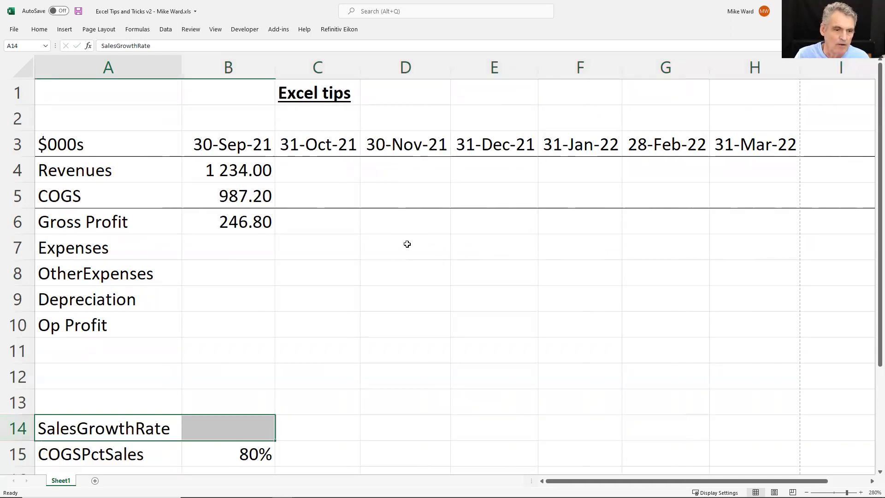
{"action": "key", "text": "shift+Left"}
{"action": "key", "text": "Right"}
{"action": "key", "text": "Up"}
{"action": "key", "text": "Up"}
{"action": "key", "text": "Up"}
{"action": "key", "text": "Up"}
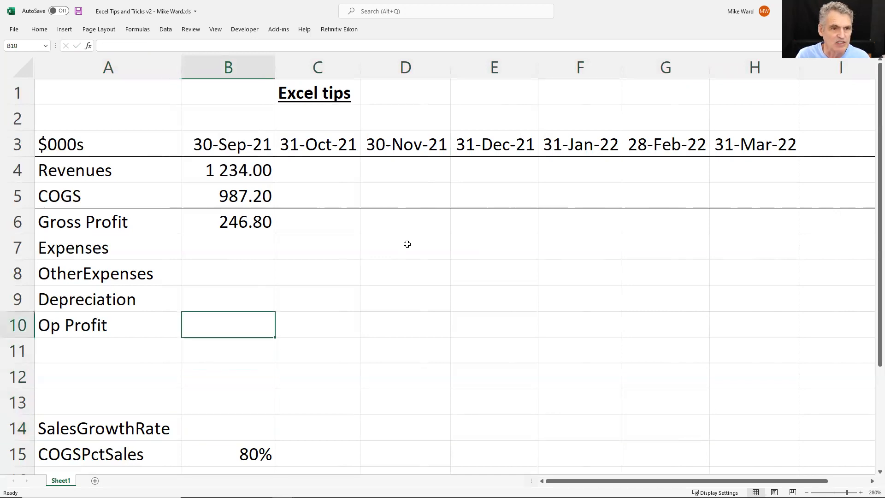
{"action": "key", "text": "Down"}
{"action": "key", "text": "Down"}
{"action": "key", "text": "Down"}
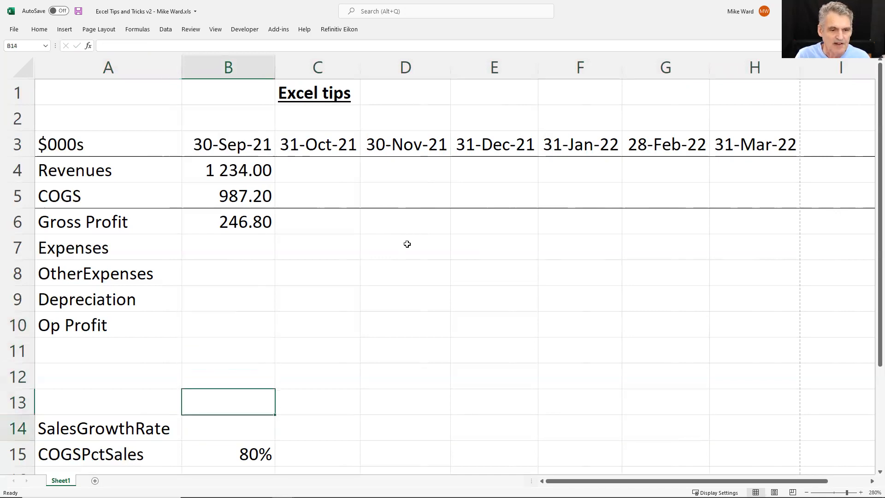
{"action": "key", "text": "Down"}
{"action": "key", "text": "Right"}
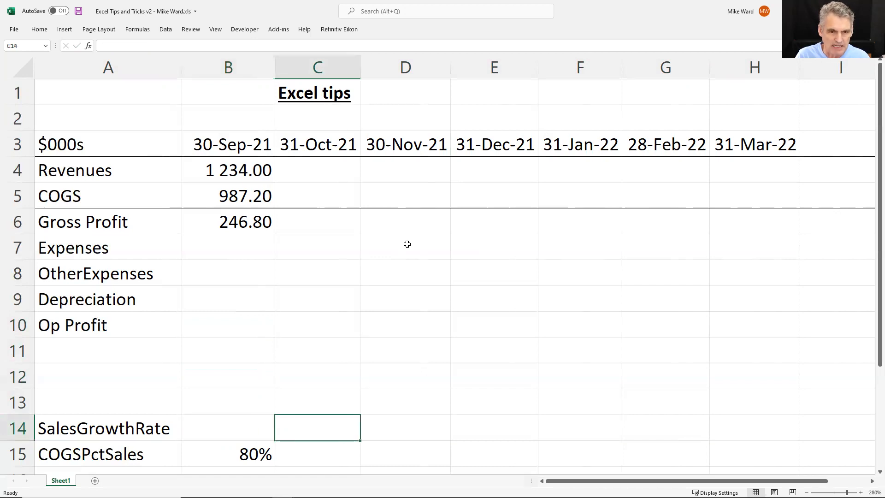
{"action": "type", "text": "25"}
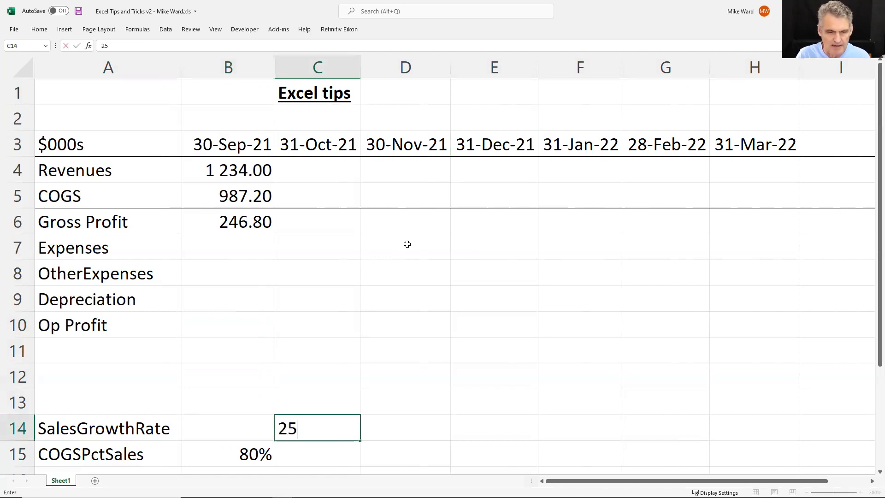
{"action": "type", "text": "%"}
{"action": "key", "text": "Return"}
Enter the October revenue formula =B4*(1+SalesGrowthRate) in C4, using the named range.
{"action": "key", "text": "Up"}
{"action": "key", "text": "Up"}
{"action": "key", "text": "Up"}
{"action": "key", "text": "Up"}
{"action": "key", "text": "Up"}
{"action": "key", "text": "Up"}
{"action": "key", "text": "Up"}
{"action": "key", "text": "Up"}
{"action": "key", "text": "Up"}
{"action": "key", "text": "Up"}
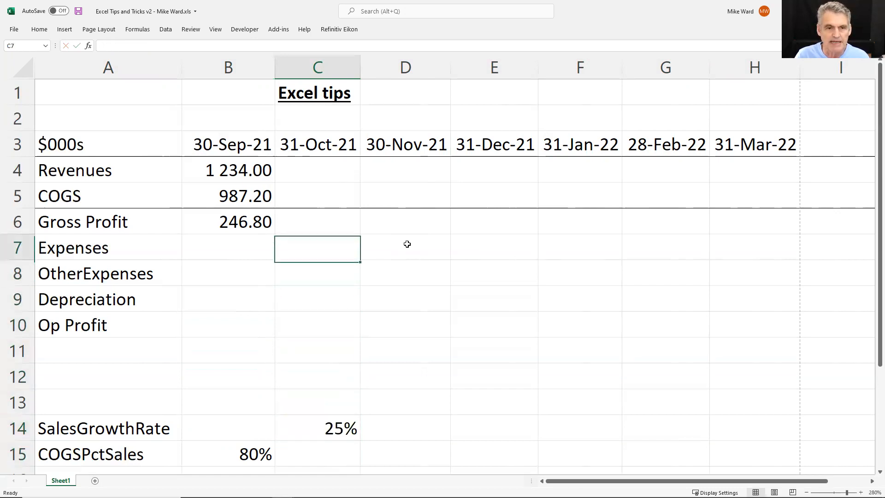
{"action": "key", "text": "Up"}
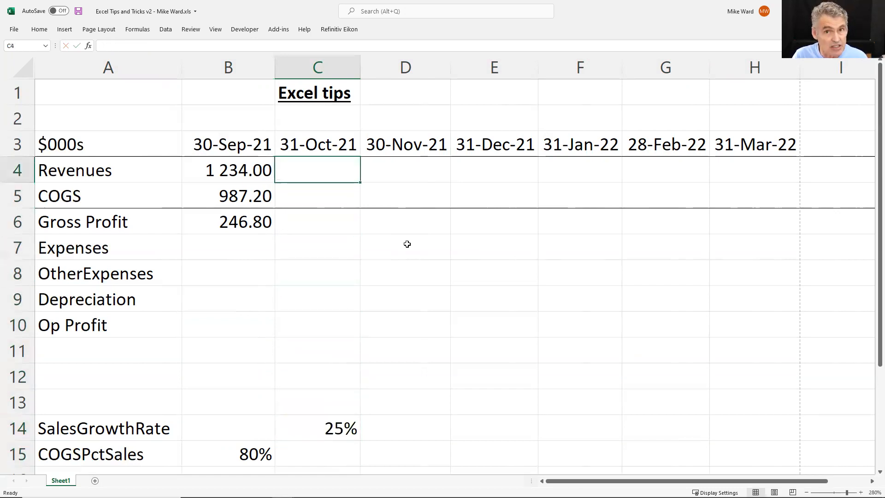
{"action": "type", "text": "="}
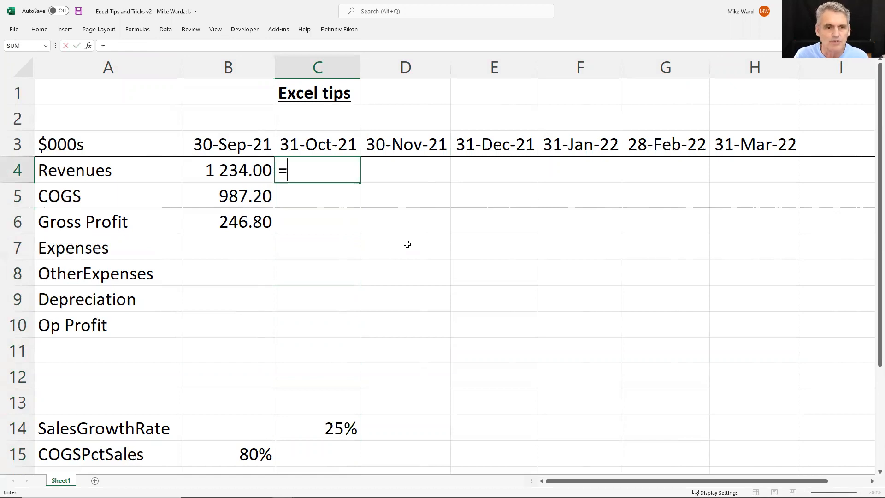
{"action": "key", "text": "Left"}
{"action": "type", "text": "*(1"}
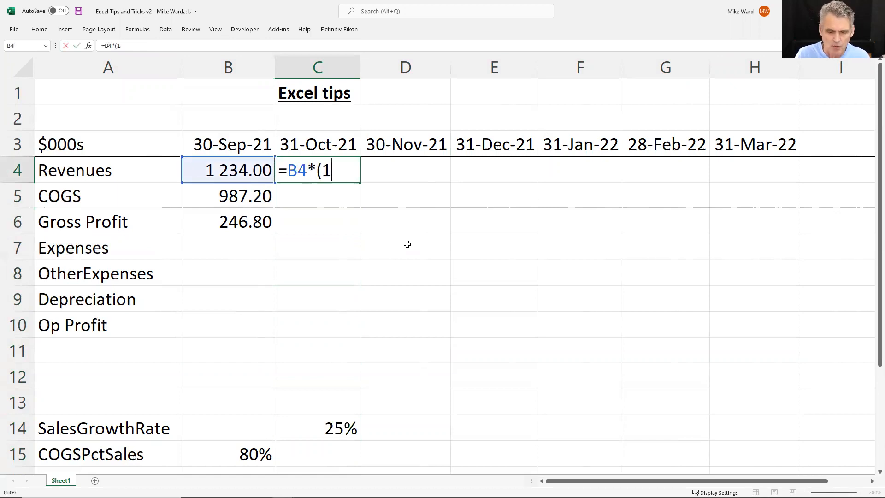
{"action": "type", "text": "+sa"}
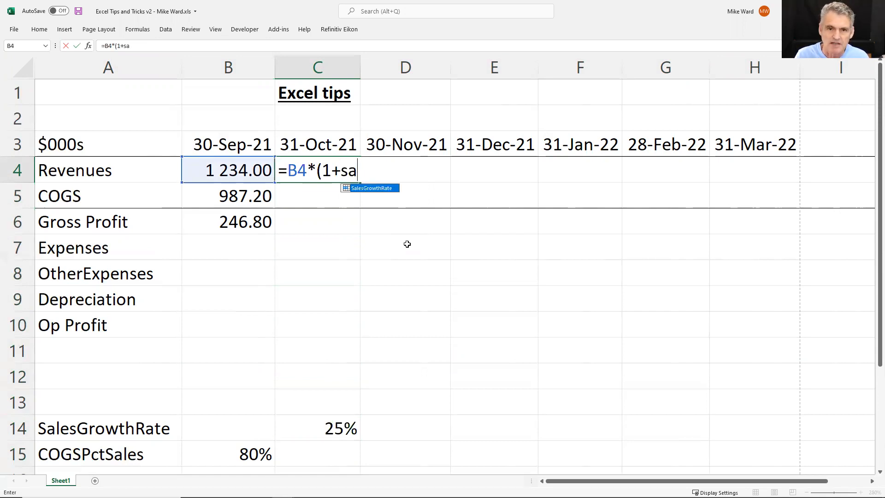
{"action": "key", "text": "BackSpace"}
{"action": "key", "text": "BackSpace"}
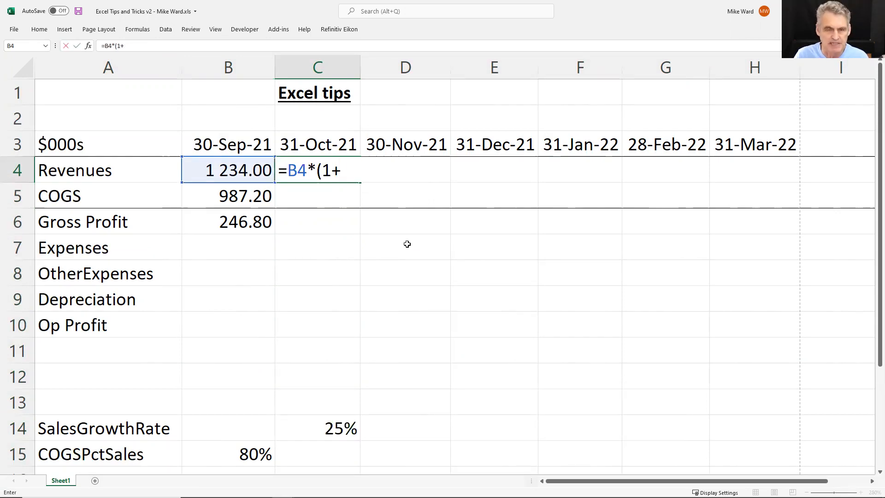
{"action": "type", "text": "sa"}
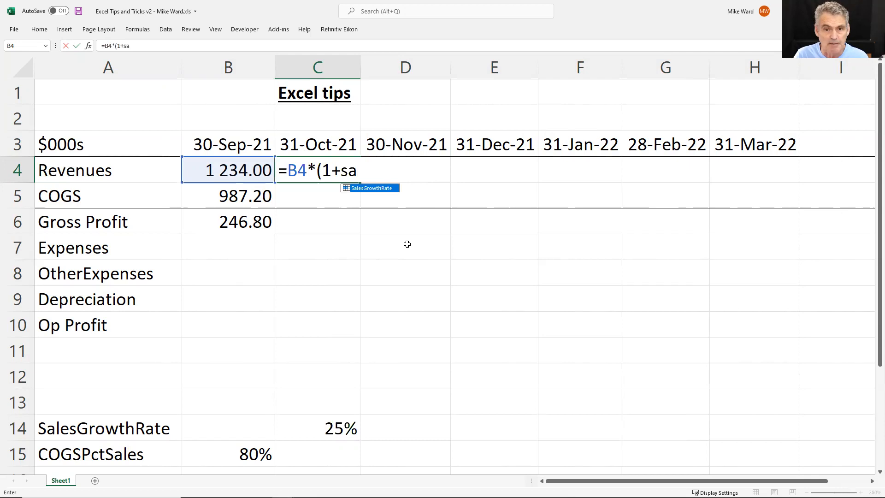
{"action": "key", "text": "Tab"}
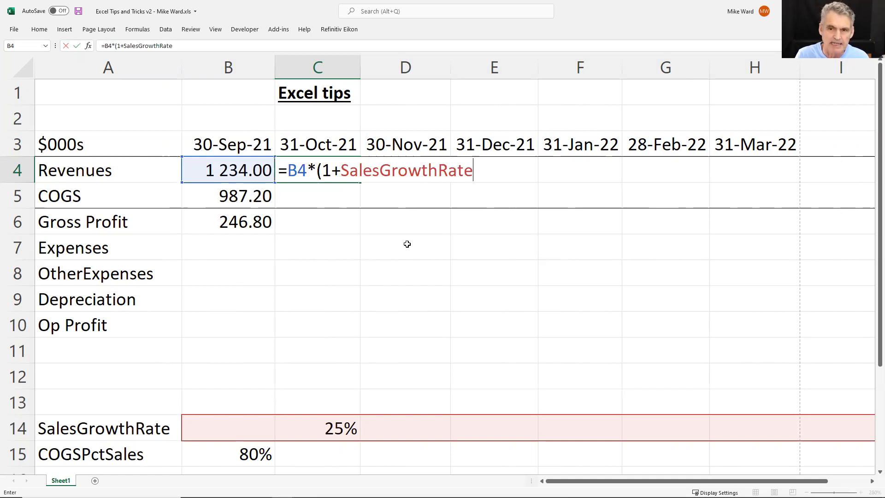
{"action": "type", "text": ")"}
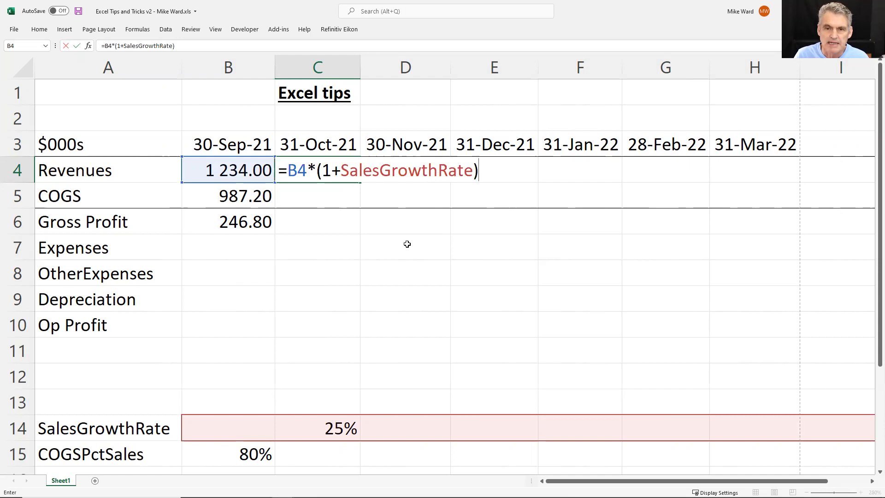
{"action": "type", "text": "\\"}
{"action": "key", "text": "BackSpace"}
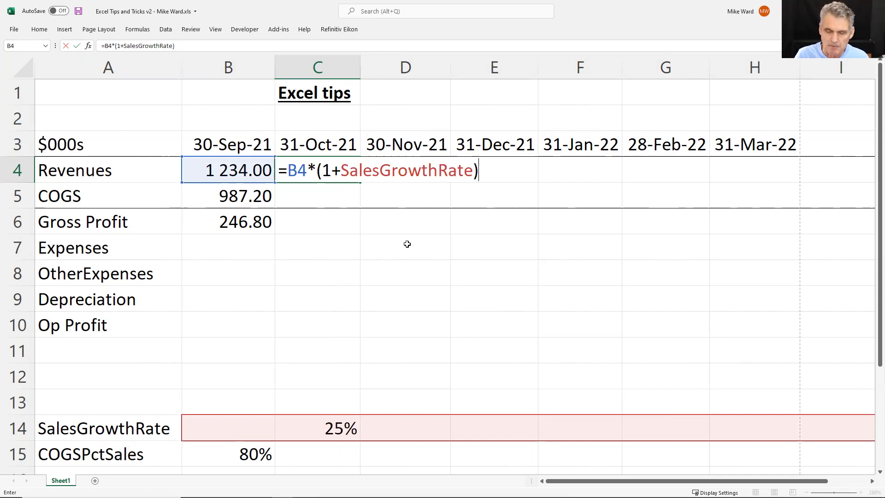
{"action": "key", "text": "Return"}
{"action": "key", "text": "Up"}
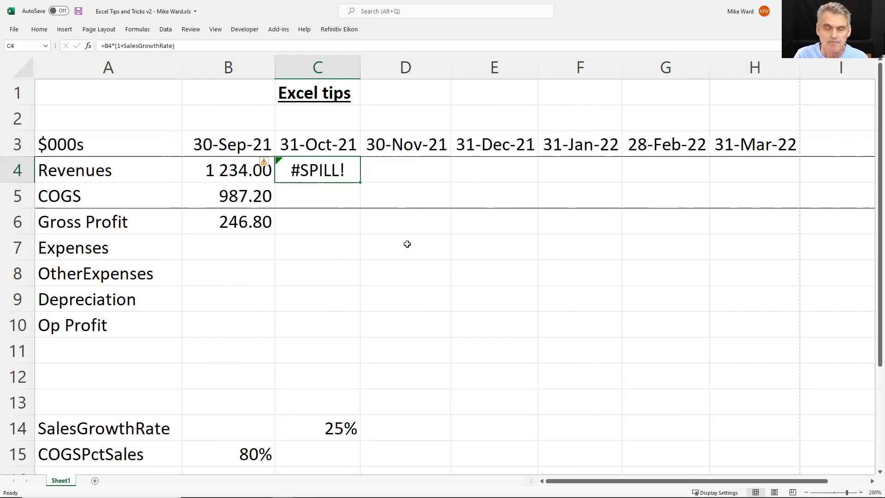
{"action": "key", "text": "F2"}
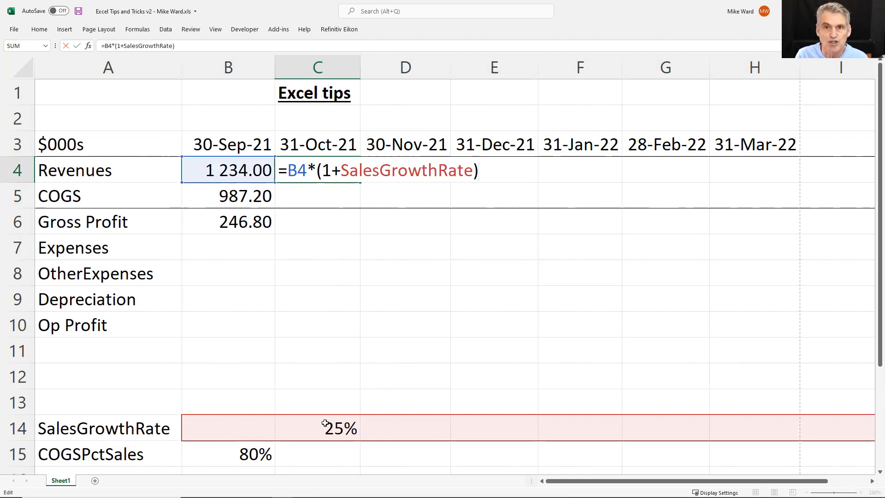
{"action": "left_click", "coordinate": [341, 171]}
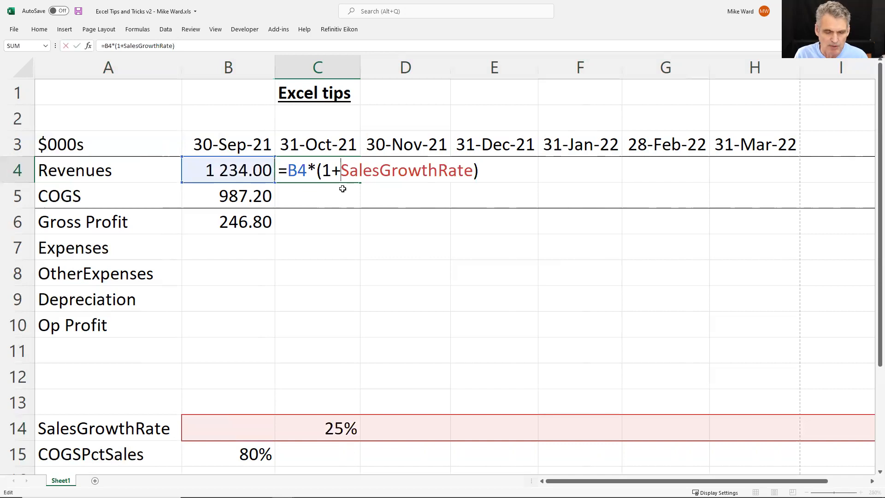
{"action": "type", "text": "@"}
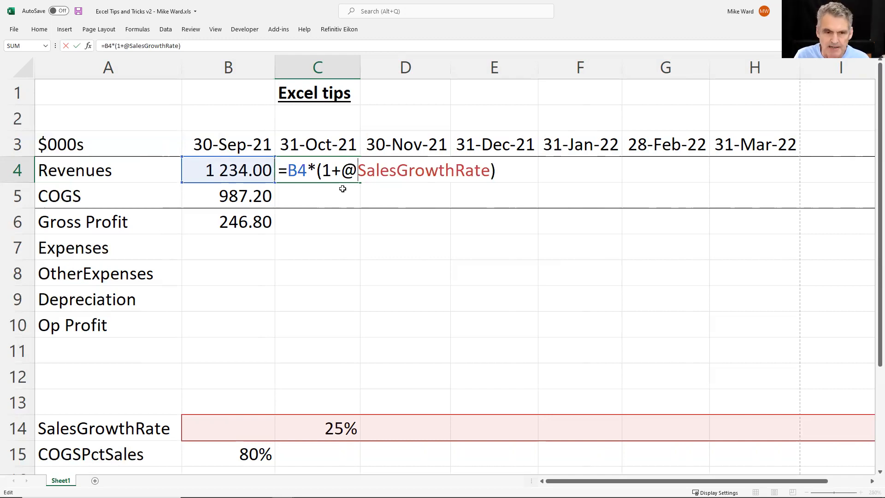
{"action": "key", "text": "Return"}
{"action": "key", "text": "Up"}
Compare the October revenue in C4 with the growth rate in the same column of row 14.
{"action": "key", "text": "Down"}
{"action": "key", "text": "Down"}
{"action": "key", "text": "Down"}
{"action": "key", "text": "Down"}
{"action": "key", "text": "Down"}
{"action": "key", "text": "Down"}
{"action": "key", "text": "Down"}
{"action": "key", "text": "Down"}
{"action": "key", "text": "Down"}
{"action": "key", "text": "Down"}
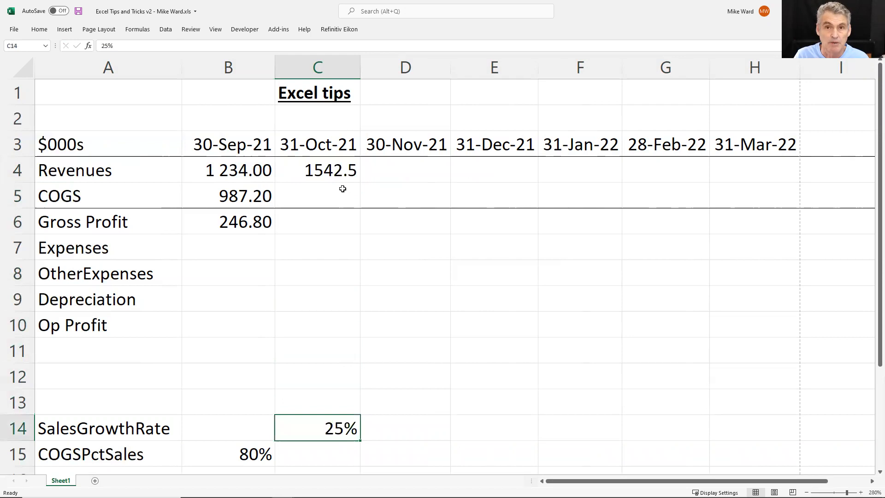
{"action": "key", "text": "Up"}
{"action": "key", "text": "Up"}
{"action": "key", "text": "Up"}
{"action": "key", "text": "Up"}
{"action": "key", "text": "Up"}
{"action": "key", "text": "Up"}
{"action": "key", "text": "Up"}
{"action": "key", "text": "Up"}
{"action": "key", "text": "Up"}
{"action": "key", "text": "Up"}
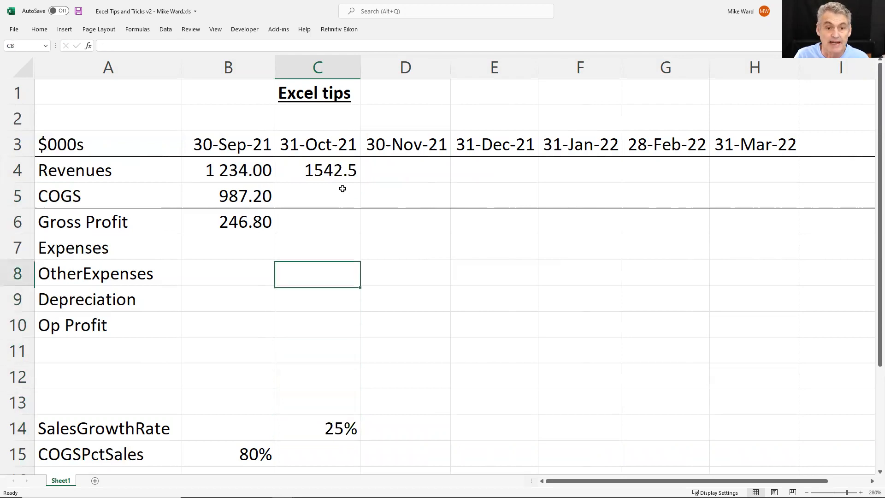
{"action": "key", "text": "Down"}
{"action": "key", "text": "Down"}
{"action": "key", "text": "Down"}
{"action": "key", "text": "Down"}
{"action": "key", "text": "Down"}
{"action": "key", "text": "Down"}
{"action": "key", "text": "Down"}
{"action": "key", "text": "Down"}
{"action": "key", "text": "Down"}
{"action": "key", "text": "Down"}
{"action": "key", "text": "Down"}
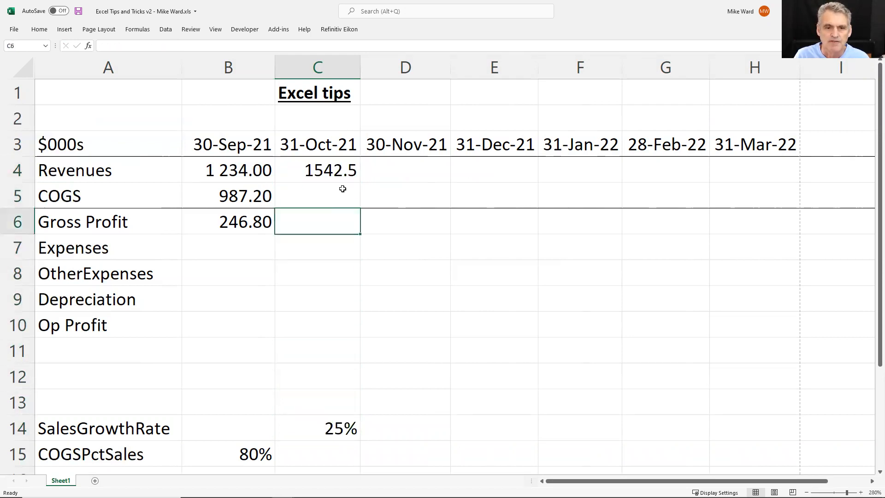
{"action": "key", "text": "Up"}
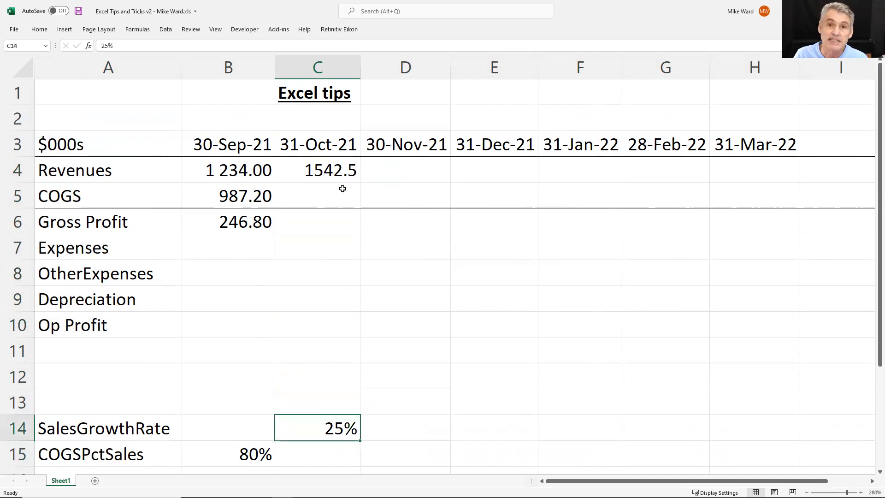
Enter the formula =C14-15% as the November growth rate in D14.
{"action": "key", "text": "Right"}
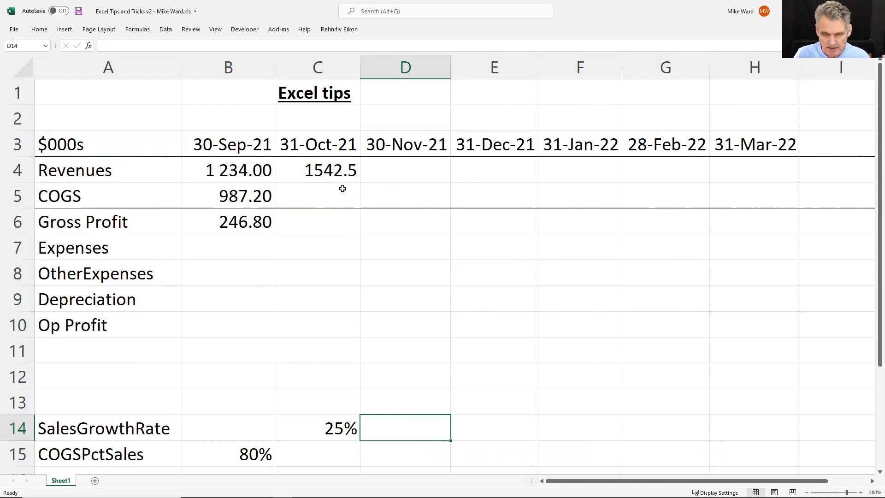
{"action": "type", "text": "="}
{"action": "key", "text": "Left"}
{"action": "type", "text": "-15%"}
{"action": "key", "text": "Return"}
{"action": "key", "text": "Up"}
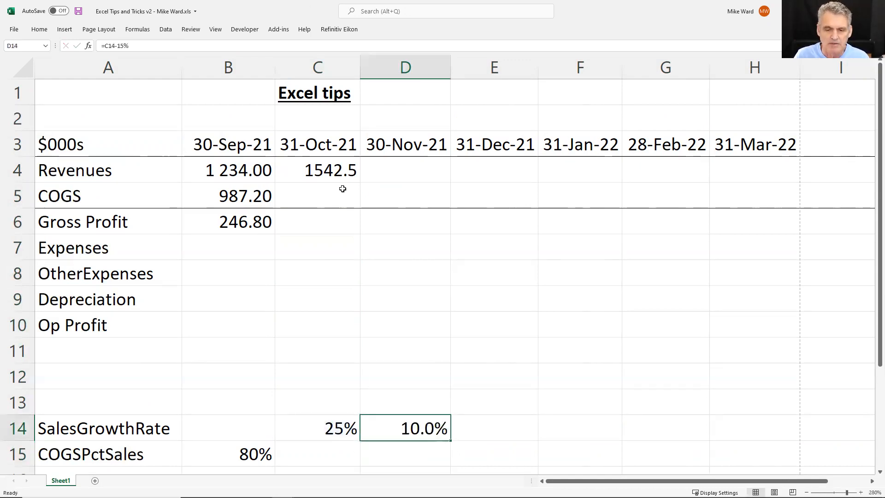
Set the November sales growth rate in D14 to a fixed 10%.
{"action": "type", "text": "10"}
{"action": "key", "text": "Return"}
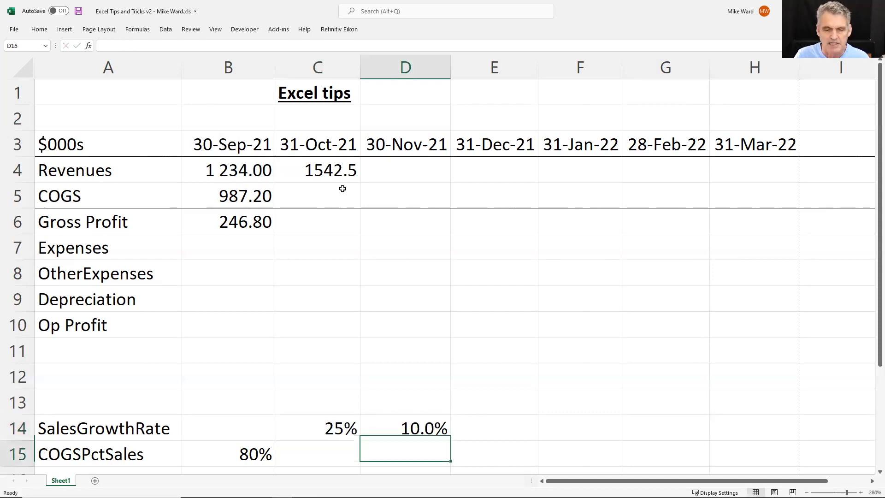
{"action": "key", "text": "Up"}
{"action": "key", "text": "Left"}
{"action": "key", "text": "Right"}
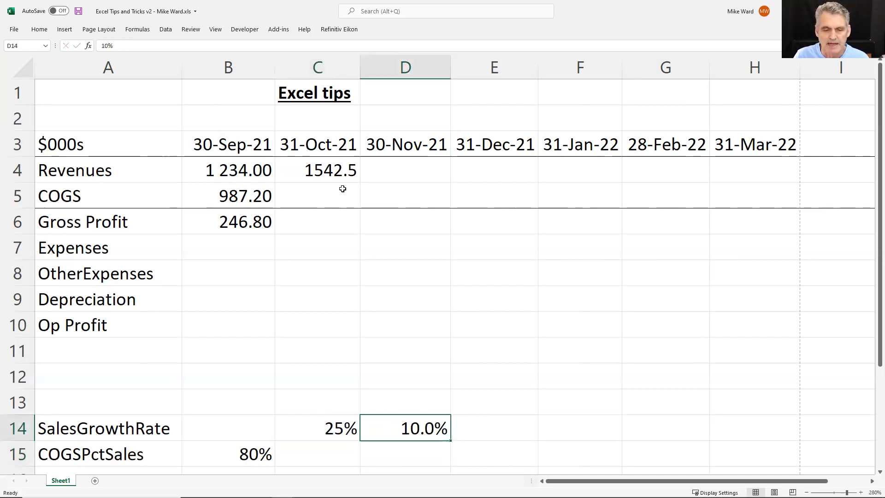
{"action": "key", "text": "Left"}
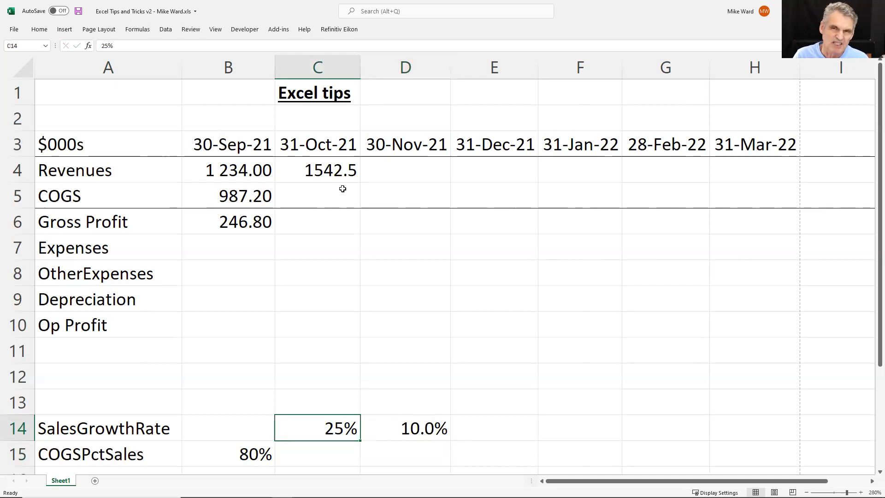
{"action": "key", "text": "Right"}
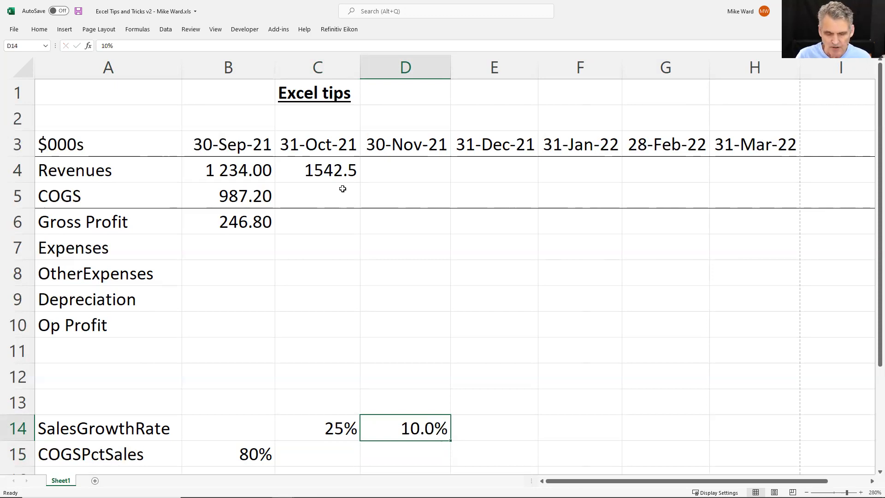
{"action": "key", "text": "Left"}
{"action": "key", "text": "Right"}
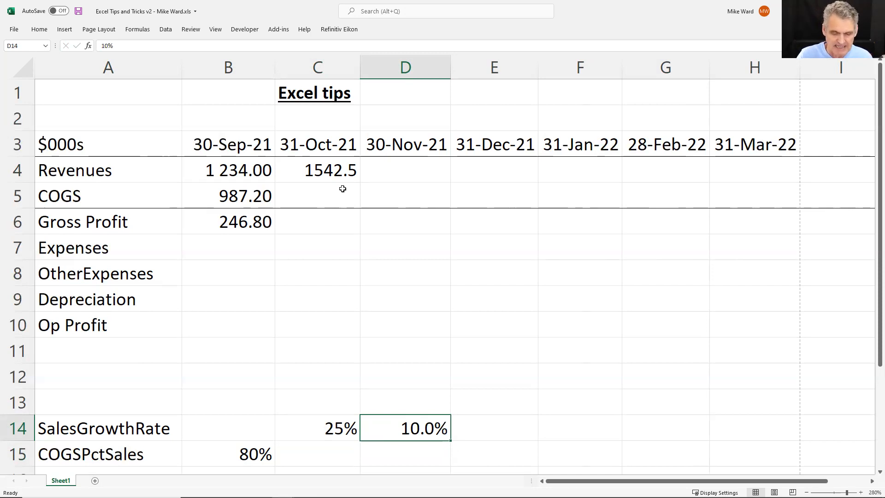
{"action": "key", "text": "alt"}
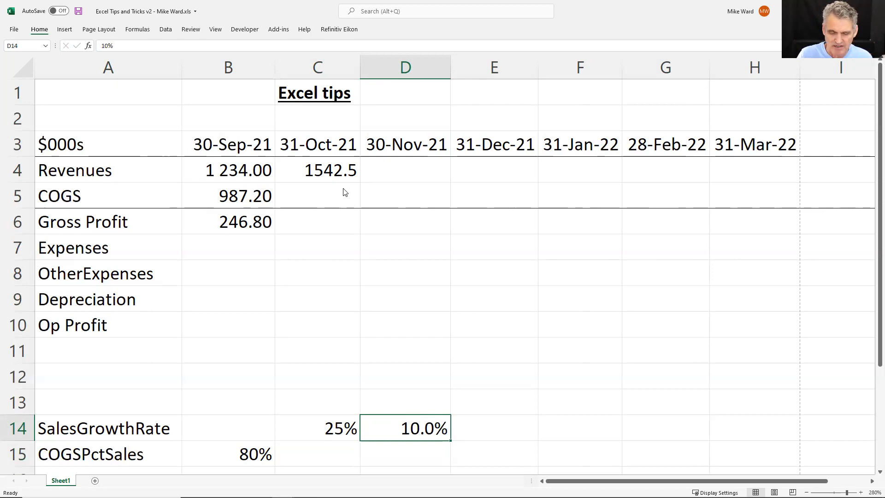
{"action": "key", "text": "h"}
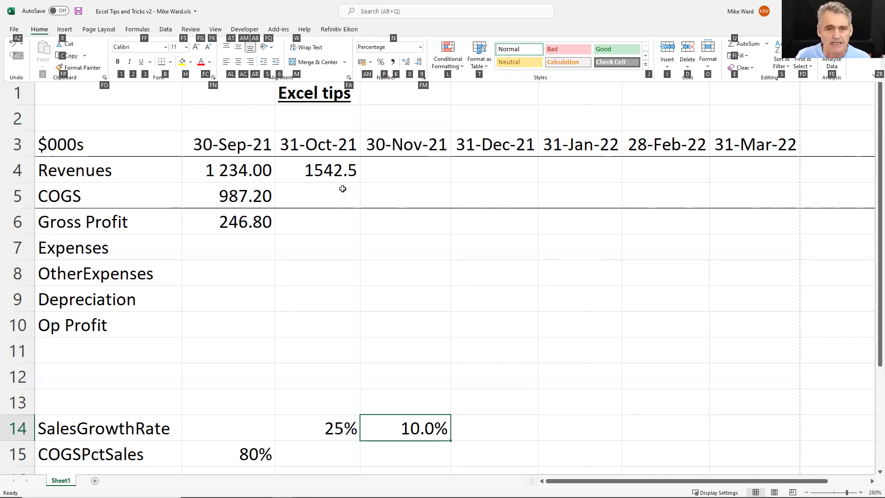
{"action": "key", "text": "Escape"}
Format the October revenue in C4 as a number with a thousands separator and two decimals.
{"action": "key", "text": "Up"}
{"action": "key", "text": "Up"}
{"action": "key", "text": "Up"}
{"action": "key", "text": "Up"}
{"action": "key", "text": "Up"}
{"action": "key", "text": "Up"}
{"action": "key", "text": "Up"}
{"action": "key", "text": "Up"}
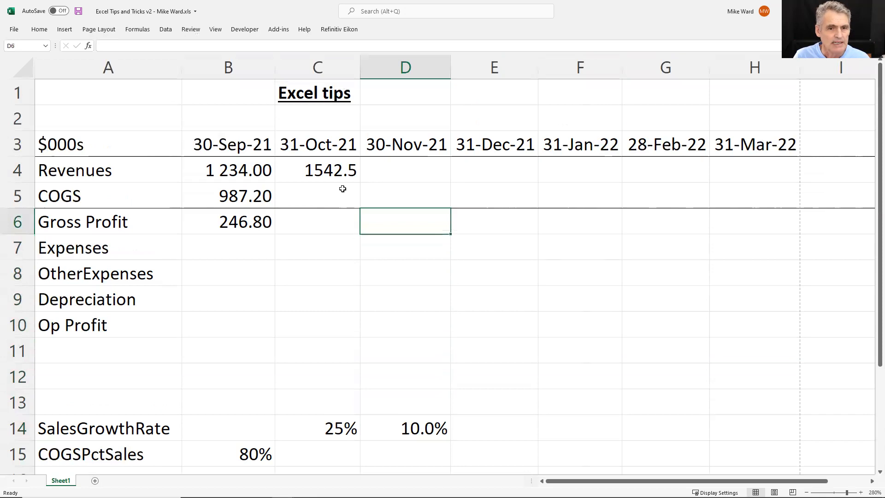
{"action": "key", "text": "Up"}
{"action": "key", "text": "Up"}
{"action": "key", "text": "Left"}
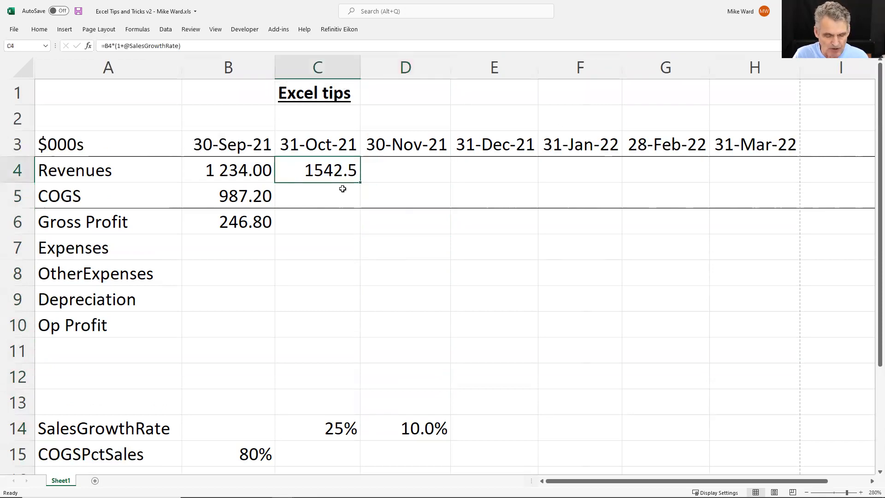
{"action": "key", "text": "ctrl+shift+1"}
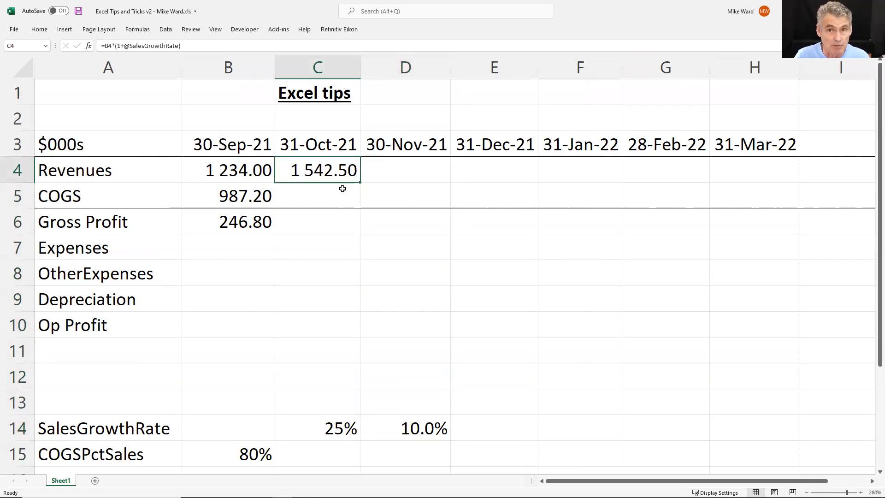
Fill the October revenue formula across into D4 for November and check which cells it refers to.
{"action": "key", "text": "Right"}
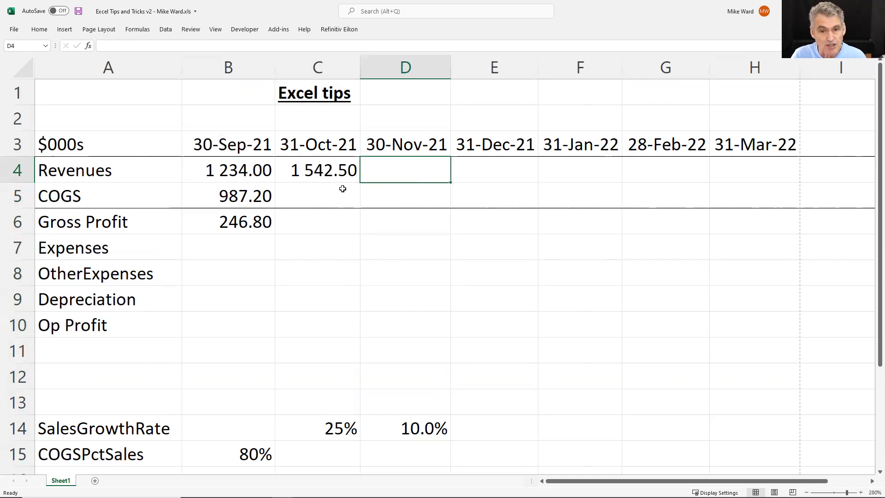
{"action": "key", "text": "ctrl+r"}
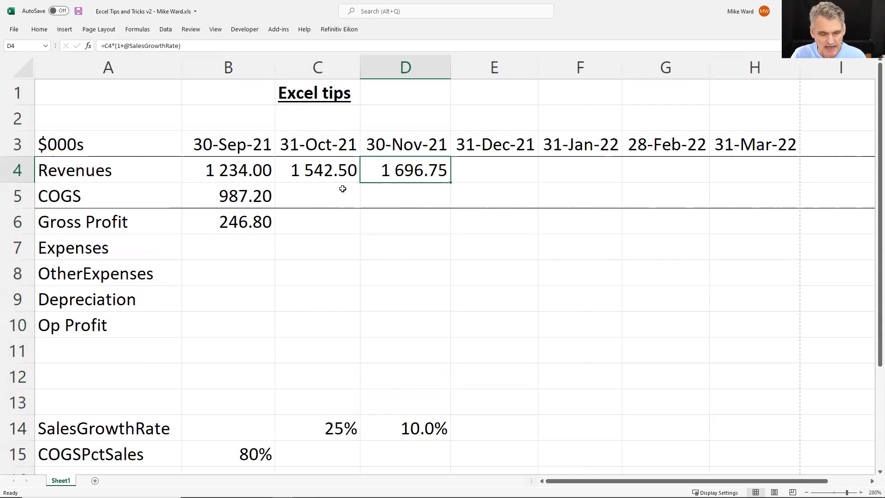
{"action": "key", "text": "F2"}
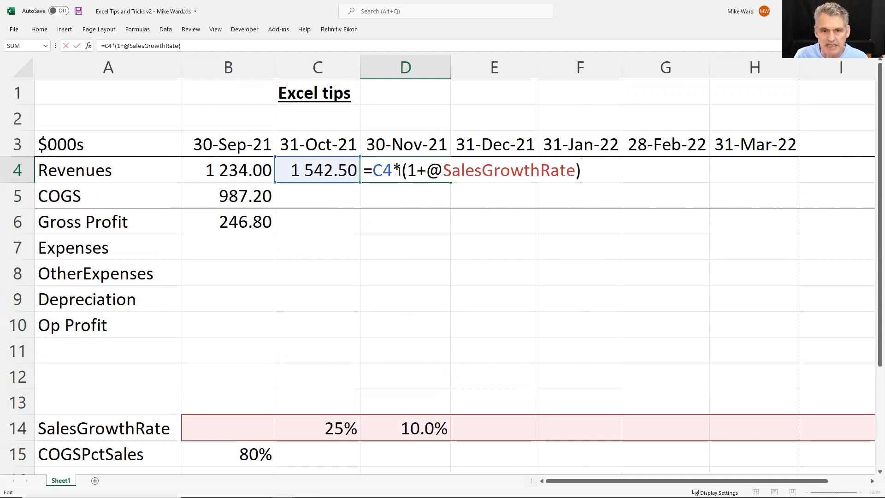
{"action": "key", "text": "Escape"}
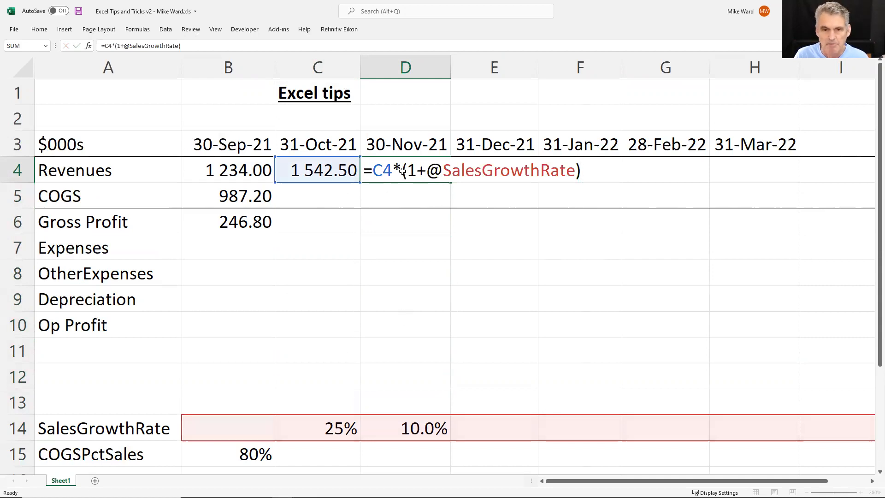
{"action": "key", "text": "Return"}
{"action": "key", "text": "Down"}
{"action": "key", "text": "Down"}
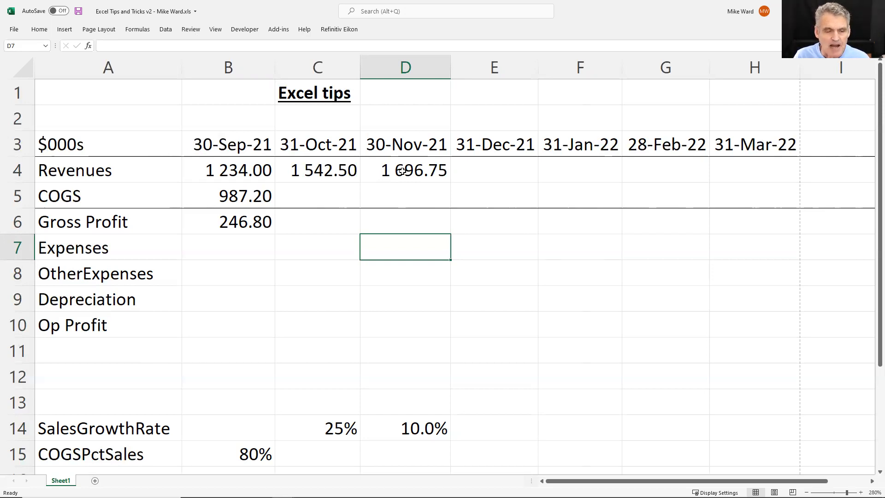
Save the workbook and view the sheet's print preview, then return to the worksheet.
{"action": "key", "text": "ctrl+s"}
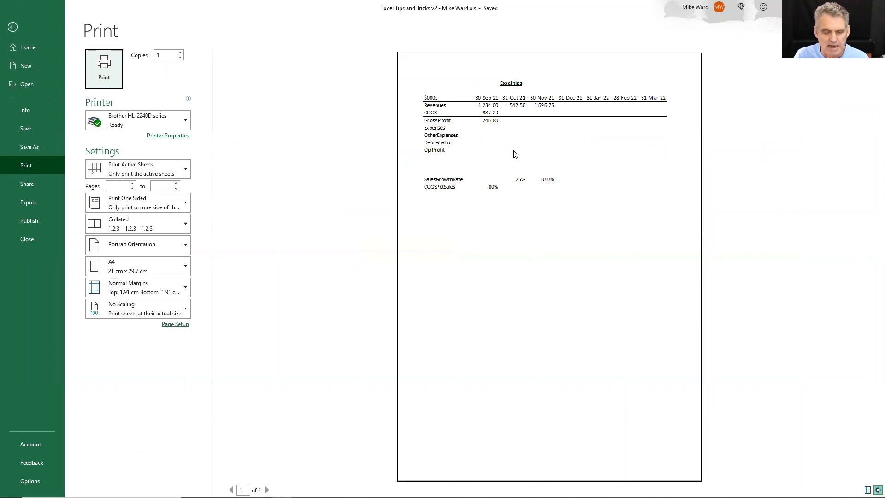
{"action": "key", "text": "Escape"}
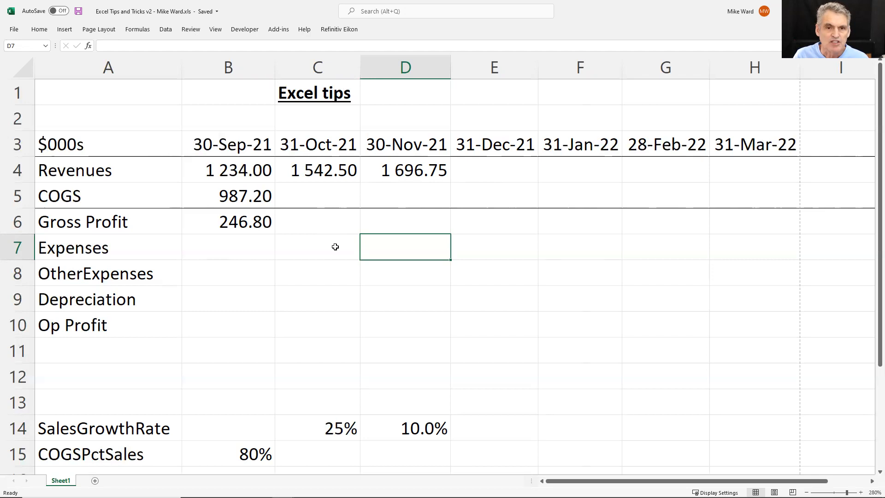
{"action": "scroll", "coordinate": [334, 248], "scroll_direction": "up", "scroll_amount": 5}
{"action": "scroll", "coordinate": [335, 249], "scroll_direction": "up", "scroll_amount": 3}
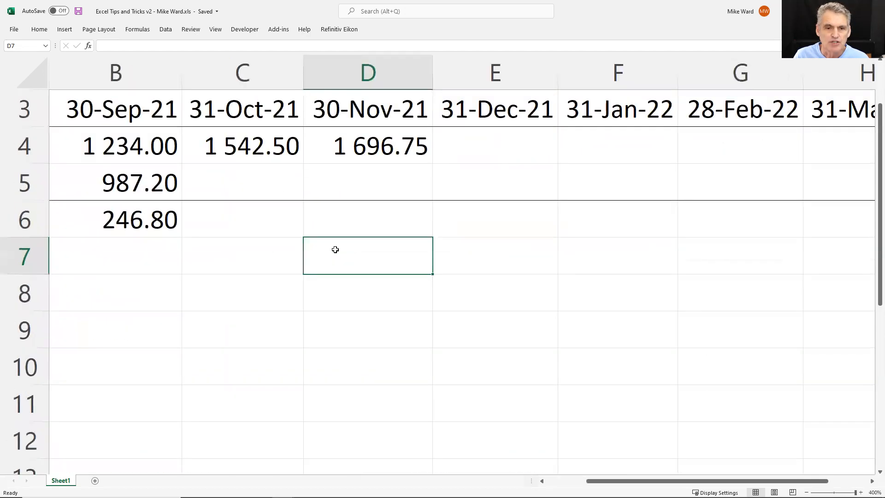
{"action": "scroll", "coordinate": [335, 249], "scroll_direction": "down", "scroll_amount": 9}
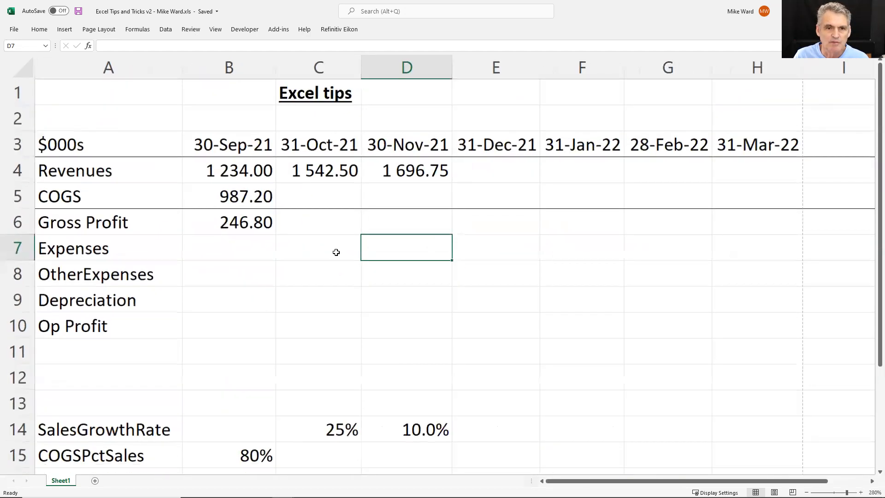
{"action": "scroll", "coordinate": [336, 254], "scroll_direction": "down", "scroll_amount": 8}
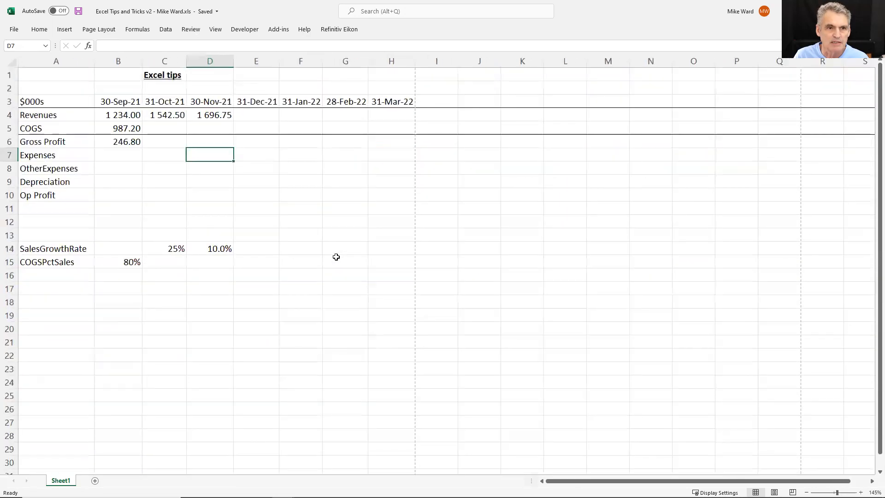
{"action": "scroll", "coordinate": [336, 256], "scroll_direction": "up", "scroll_amount": 8}
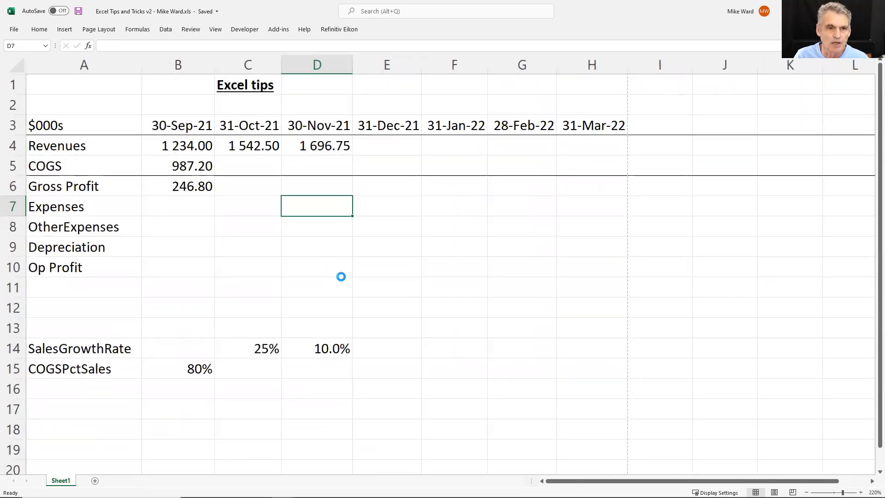
{"action": "scroll", "coordinate": [342, 275], "scroll_direction": "up", "scroll_amount": 4}
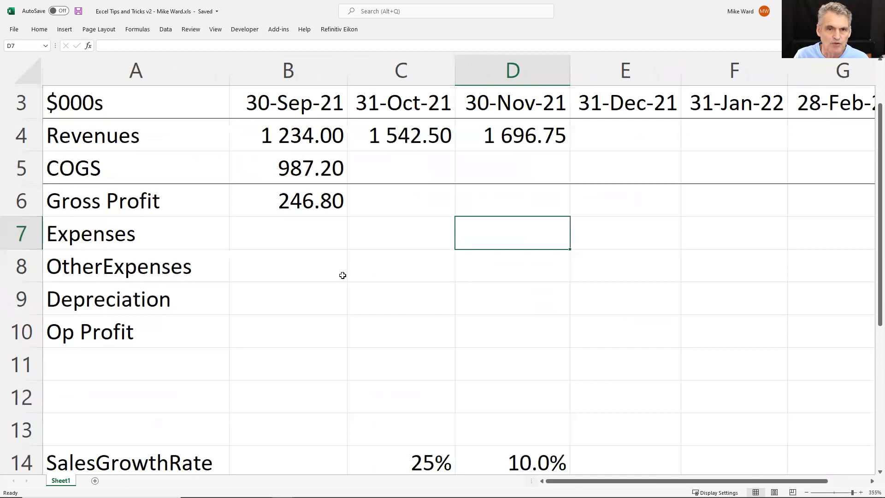
{"action": "scroll", "coordinate": [342, 275], "scroll_direction": "down", "scroll_amount": 5}
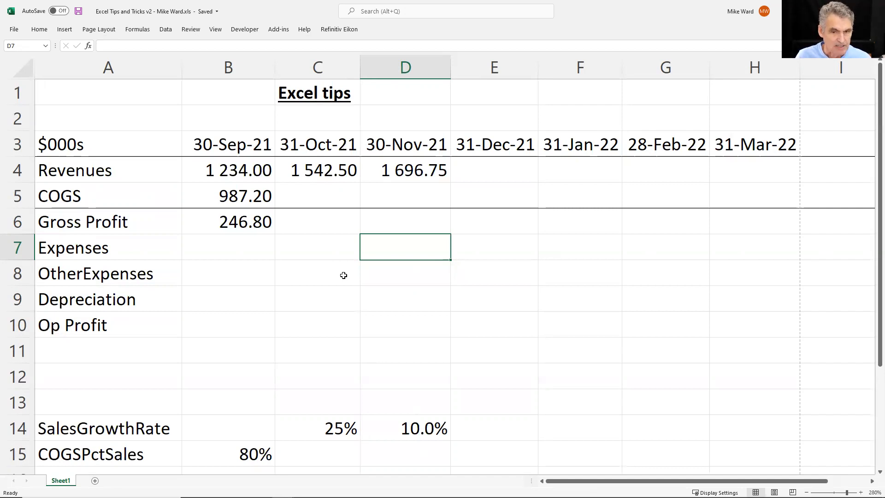
Extend the month-end date headings in row 3 by filling the EOMONTH formula from H3 across to AL3.
{"action": "key", "text": "Up"}
{"action": "key", "text": "Up"}
{"action": "key", "text": "Up"}
{"action": "key", "text": "Up"}
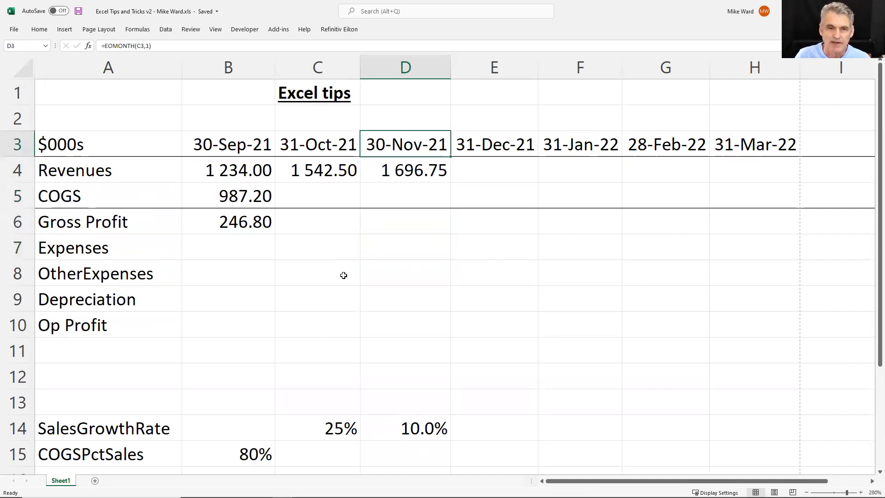
{"action": "key", "text": "Left"}
{"action": "key", "text": "Left"}
{"action": "key", "text": "Left"}
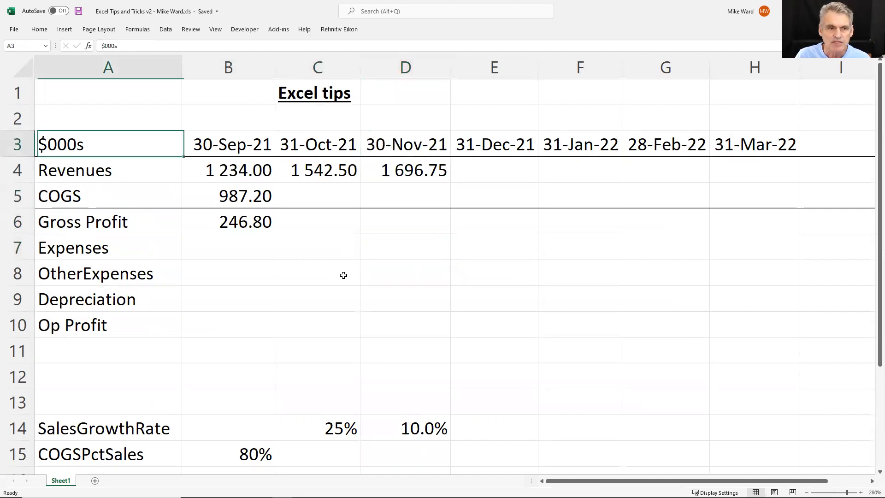
{"action": "key", "text": "Right"}
{"action": "key", "text": "Right"}
{"action": "key", "text": "Right"}
{"action": "key", "text": "Right"}
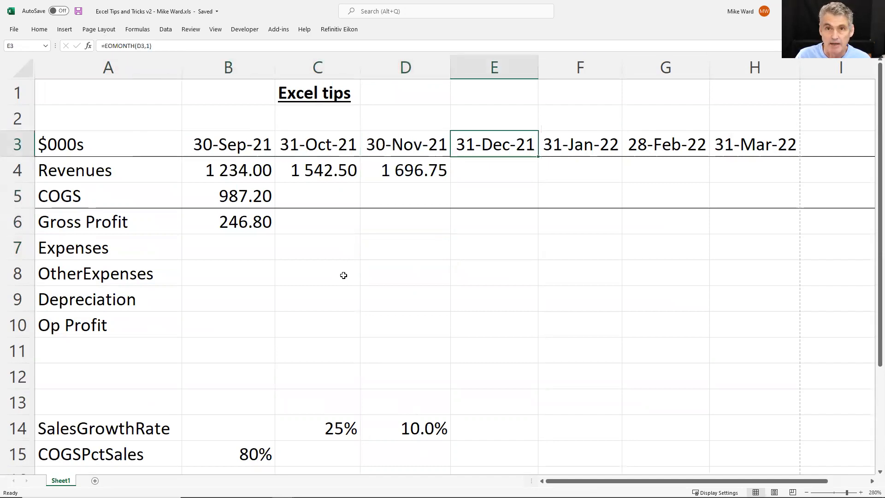
{"action": "key", "text": "Right"}
{"action": "key", "text": "Right"}
{"action": "key", "text": "Right"}
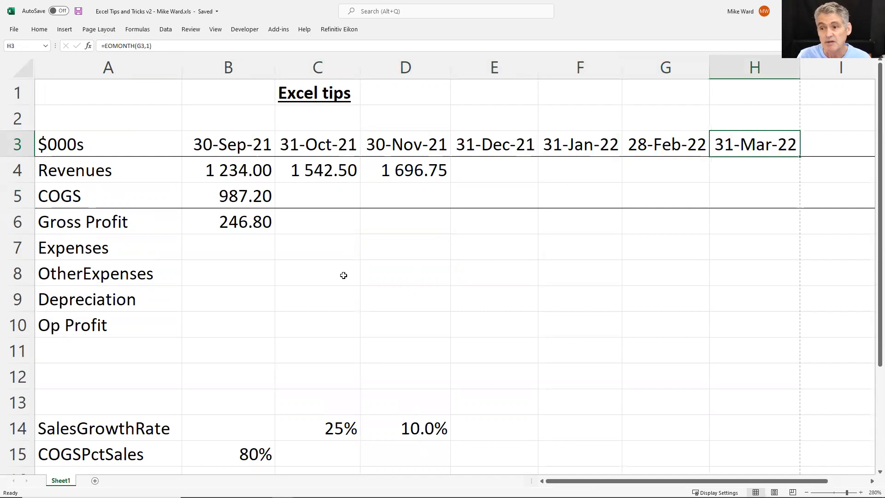
{"action": "left_click_drag", "start_coordinate": [800, 157], "coordinate": [779, 157]}
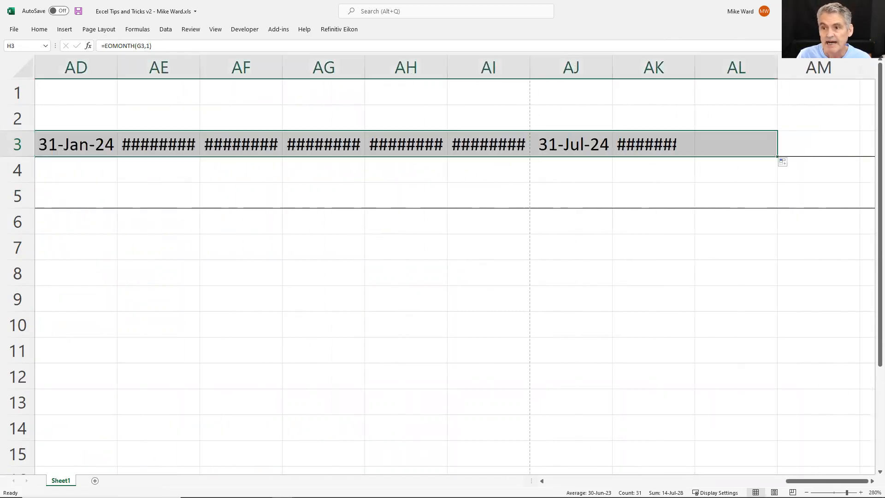
Autofit the widths of columns H to AL to their date headings and return to A3.
{"action": "key", "text": "alt"}
{"action": "key", "text": "h"}
{"action": "key", "text": "o"}
{"action": "key", "text": "i"}
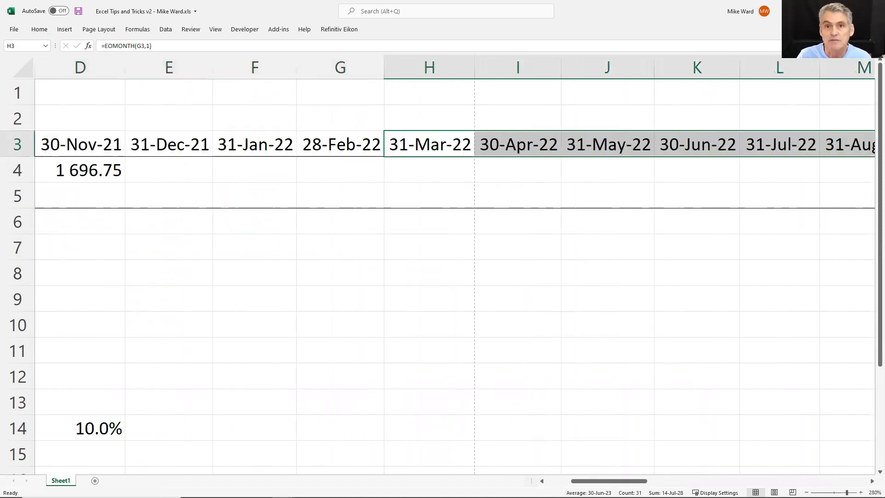
{"action": "key", "text": "Home"}
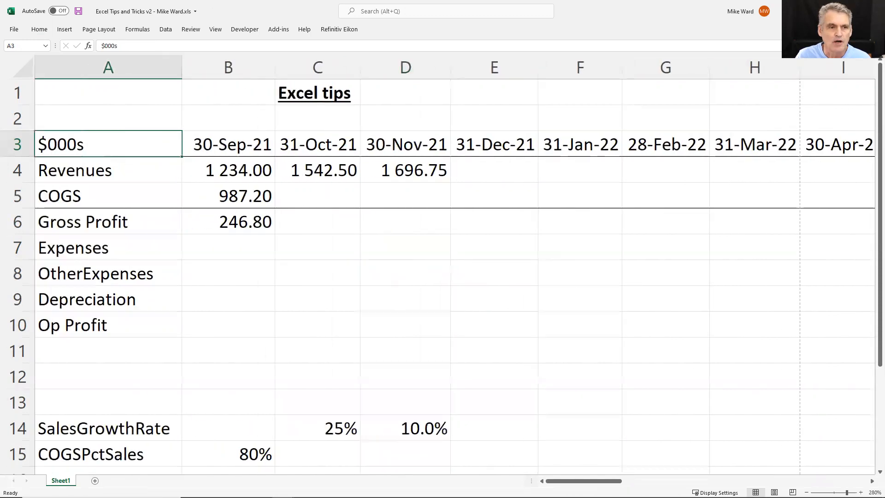
Review the month-end date headings along row 3 cell by cell up to Q3, and return to A3.
{"action": "key", "text": "Right"}
{"action": "key", "text": "Right"}
{"action": "key", "text": "Right"}
{"action": "key", "text": "Right"}
{"action": "key", "text": "Right"}
{"action": "key", "text": "Right"}
{"action": "key", "text": "Right"}
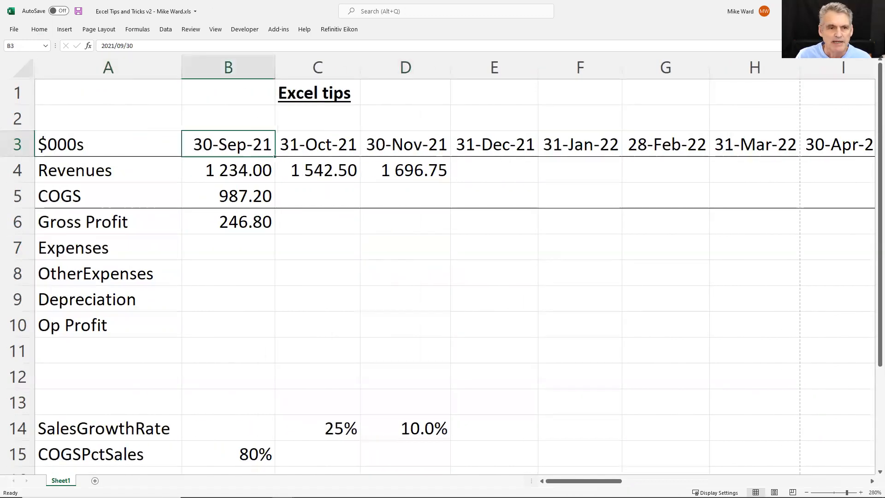
{"action": "key", "text": "Right"}
{"action": "key", "text": "Right"}
{"action": "key", "text": "Right"}
{"action": "key", "text": "Right"}
{"action": "key", "text": "Right"}
{"action": "key", "text": "Right"}
{"action": "key", "text": "Right"}
{"action": "key", "text": "Right"}
{"action": "key", "text": "Right"}
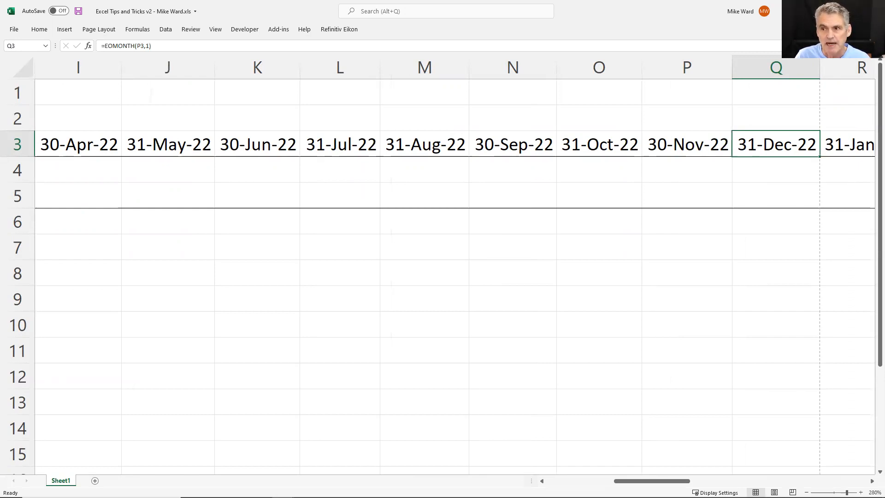
{"action": "key", "text": "Home"}
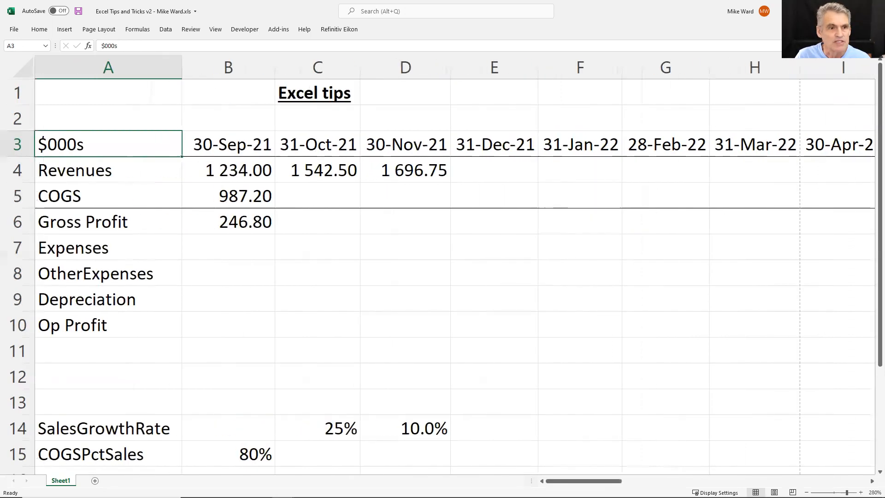
{"action": "key", "text": "Right"}
{"action": "key", "text": "Right"}
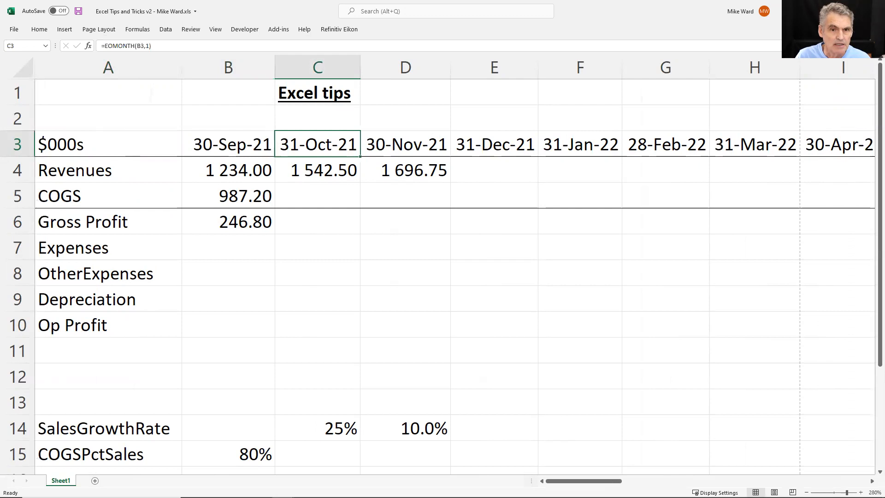
{"action": "key", "text": "Home"}
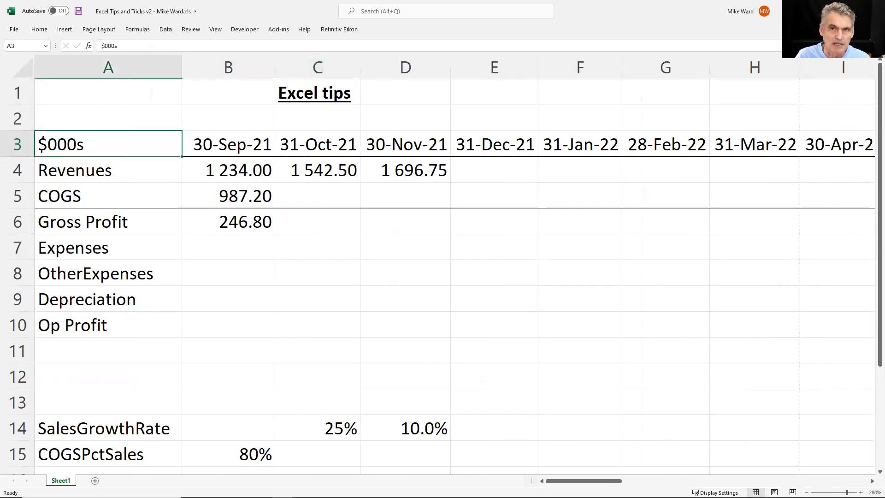
Jump to the last date heading in row 3 and back to the row's first cell, A3.
{"action": "key", "text": "ctrl+Right"}
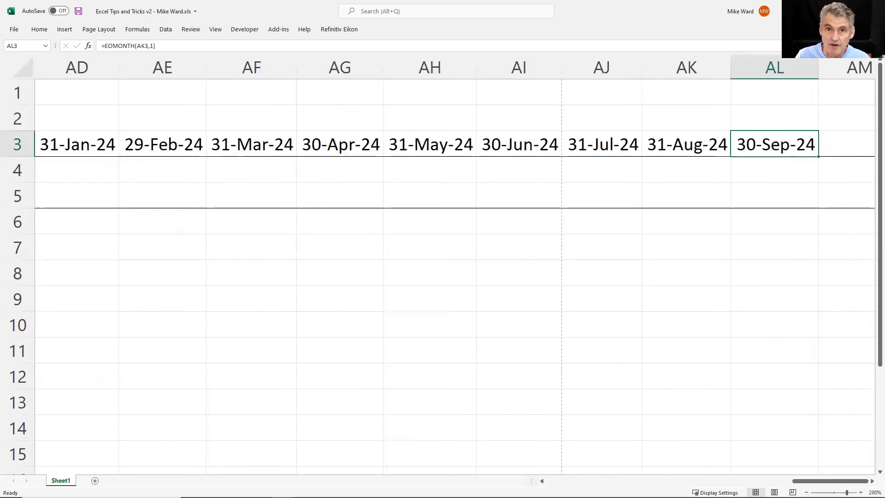
{"action": "key", "text": "Left"}
{"action": "key", "text": "Left"}
{"action": "key", "text": "Left"}
{"action": "key", "text": "Left"}
{"action": "key", "text": "Left"}
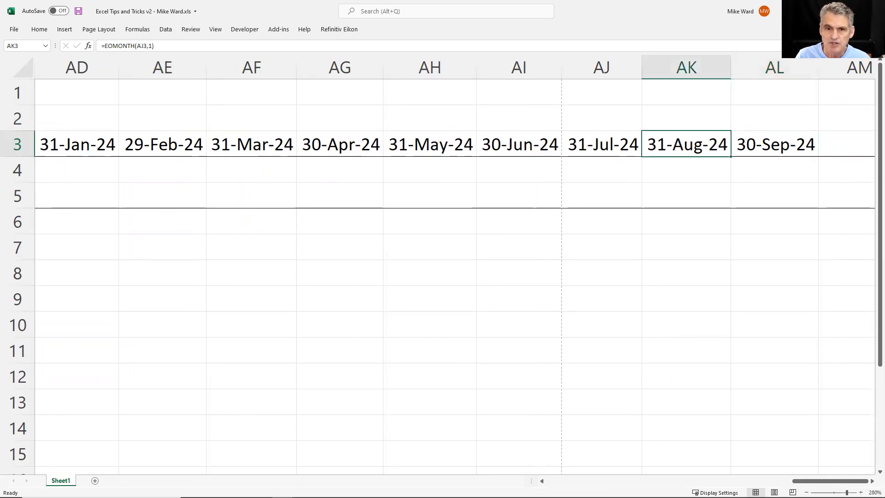
{"action": "key", "text": "ctrl+Left"}
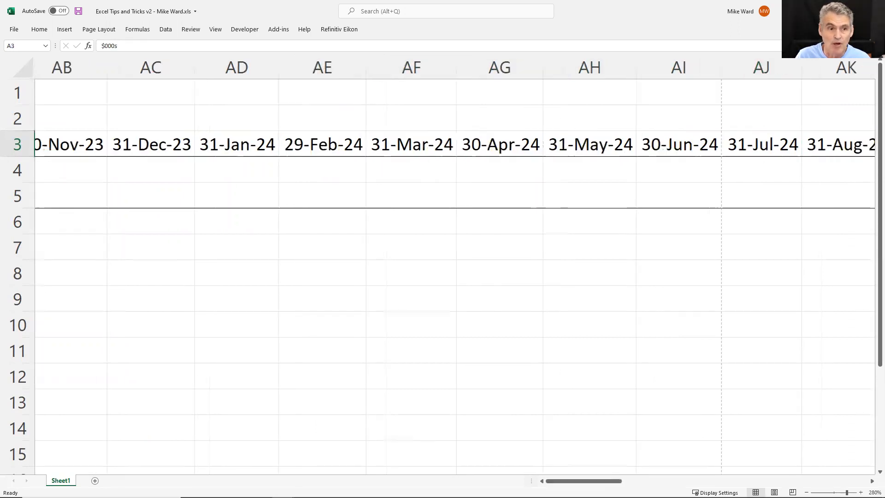
Review the revenue, COGS and gross profit entries in B4 to B6 and the revenue formula in D4.
{"action": "key", "text": "Down"}
{"action": "key", "text": "Right"}
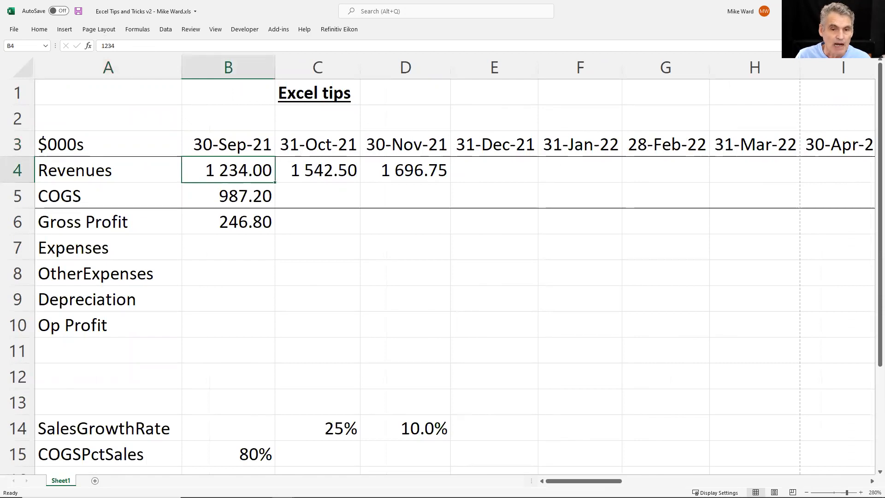
{"action": "key", "text": "Down"}
{"action": "key", "text": "Down"}
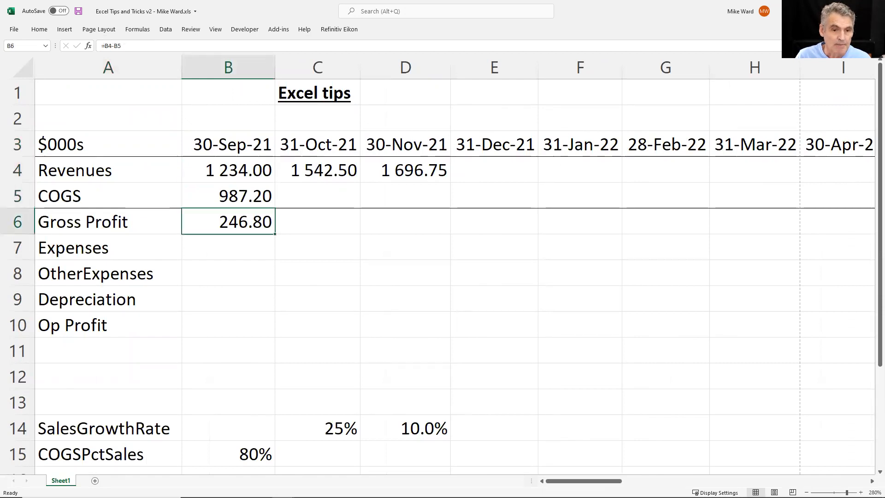
{"action": "key", "text": "Up"}
{"action": "key", "text": "Up"}
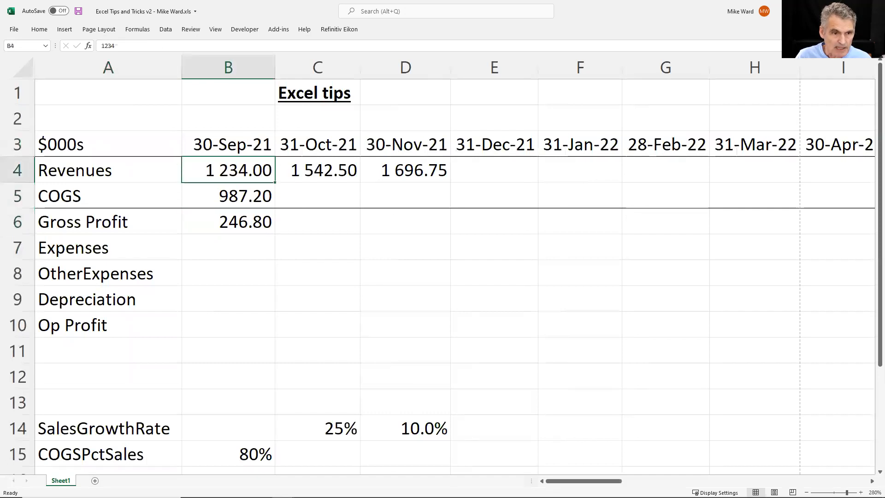
{"action": "key", "text": "Right"}
{"action": "key", "text": "Right"}
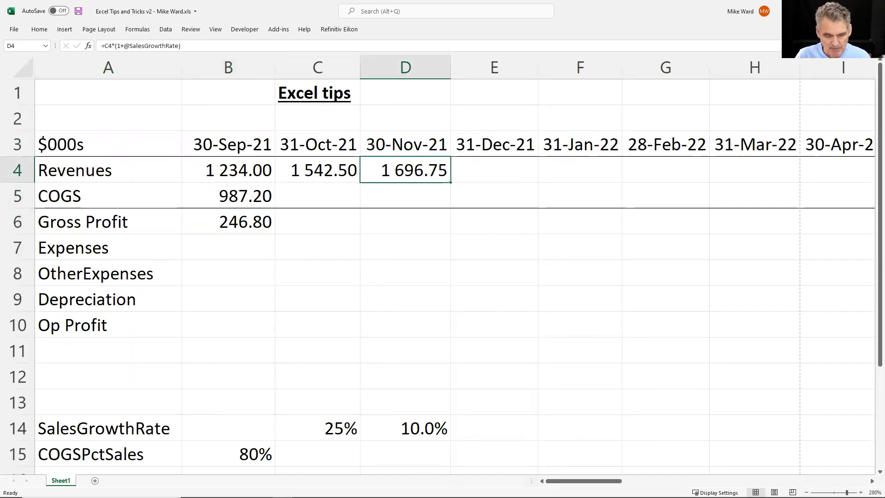
{"action": "key", "text": "Right"}
{"action": "key", "text": "Left"}
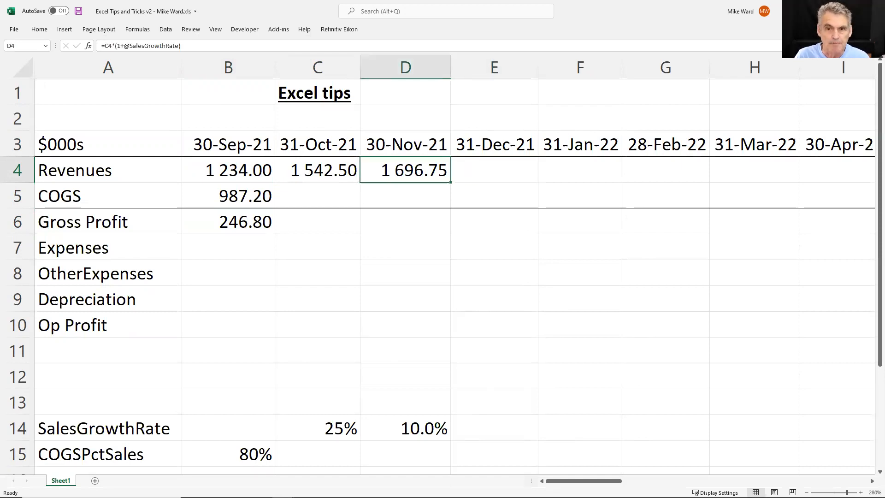
Jump along the date headings to the last month's empty revenue cell, AL4, and back to the first revenues in row 4.
{"action": "key", "text": "Up"}
{"action": "key", "text": "ctrl+Right"}
{"action": "key", "text": "Down"}
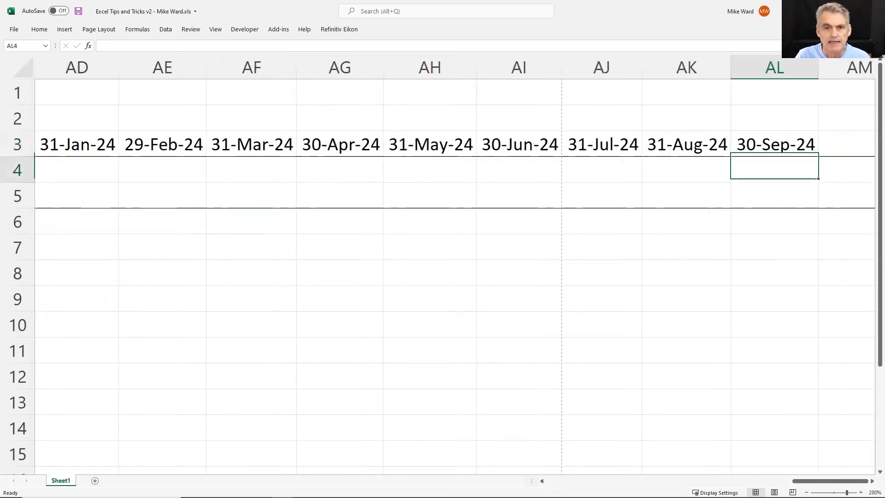
{"action": "key", "text": "ctrl+Left"}
{"action": "key", "text": "Left"}
{"action": "key", "text": "ctrl+Left"}
{"action": "key", "text": "Right"}
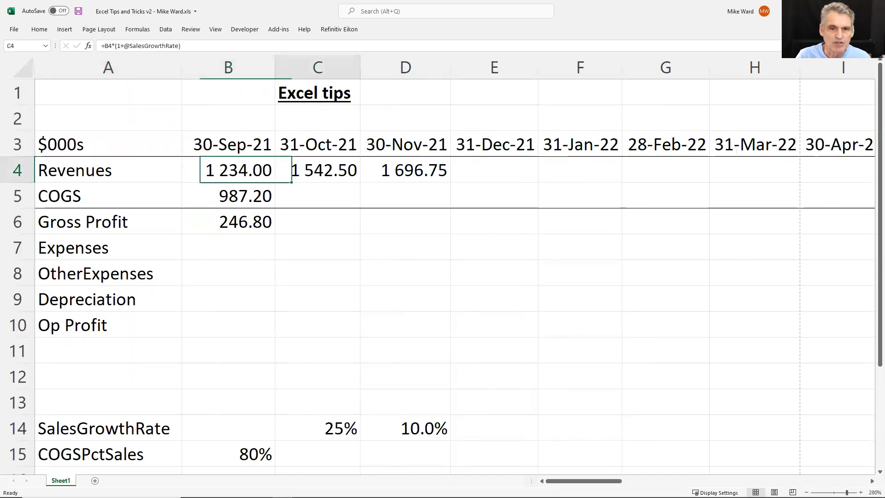
Copy the revenue growth formula from D4 across row 4 through AL4, and check the last months back to AH4.
{"action": "key", "text": "Right"}
{"action": "key", "text": "Right"}
{"action": "key", "text": "ctrl+c"}
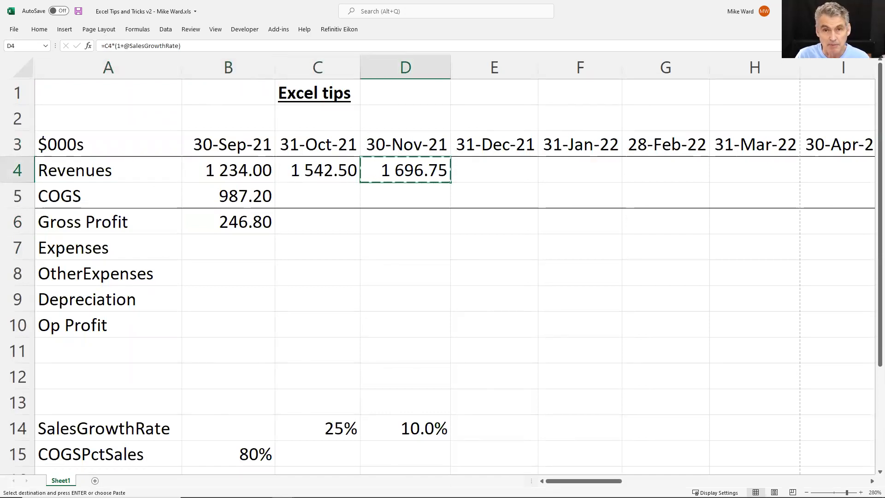
{"action": "key", "text": "Up"}
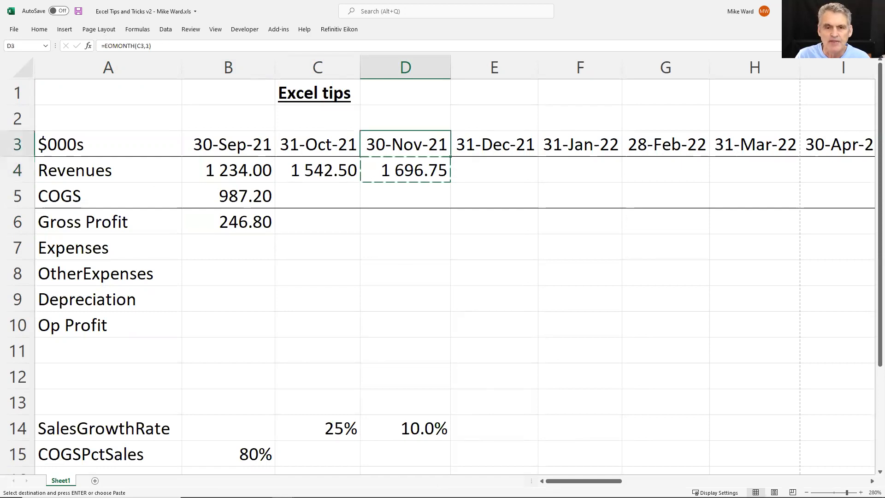
{"action": "key", "text": "ctrl+Right"}
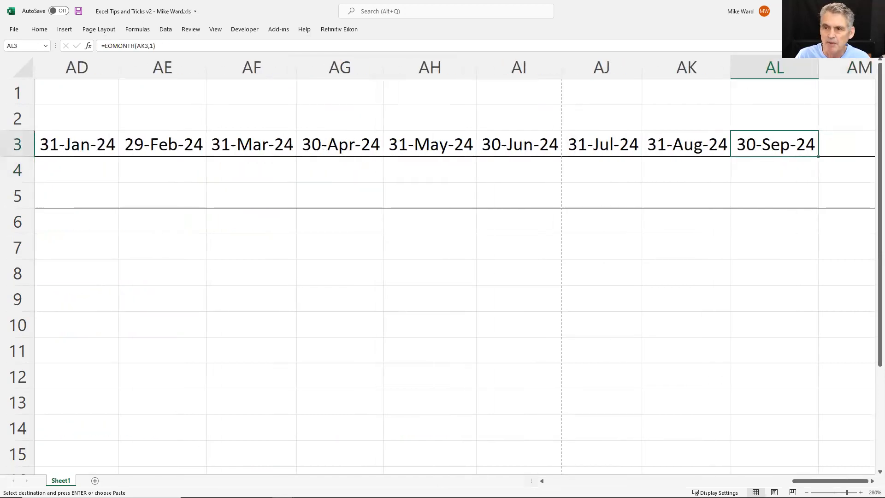
{"action": "key", "text": "Down"}
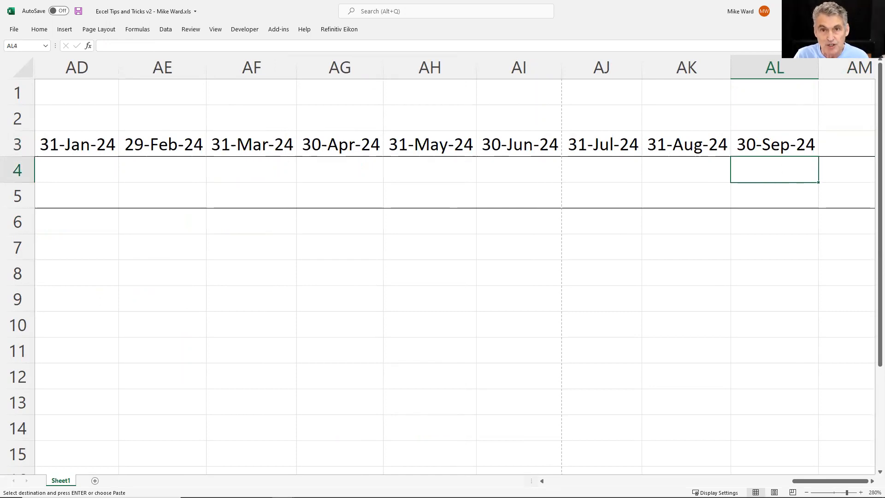
{"action": "key", "text": "ctrl+shift+Left"}
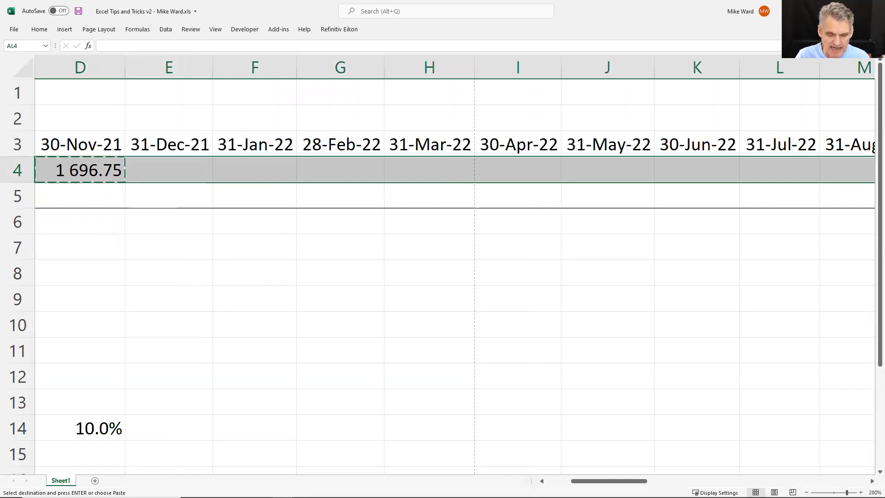
{"action": "key", "text": "ctrl+v"}
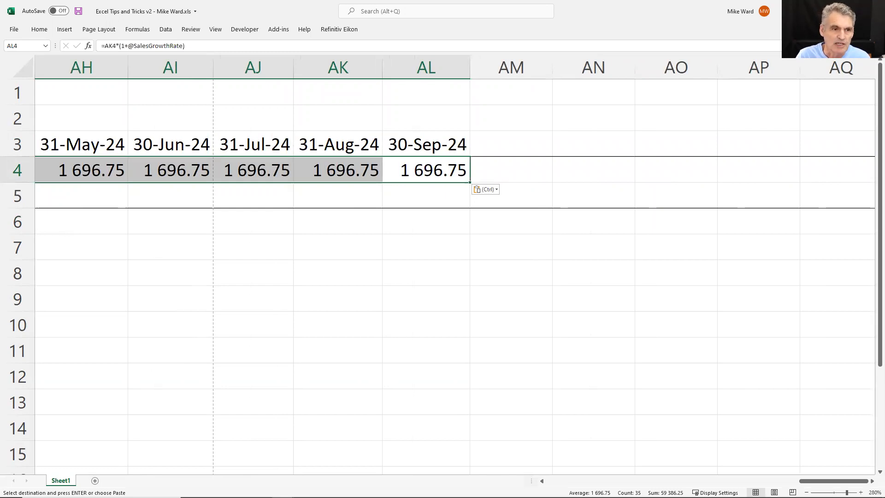
{"action": "key", "text": "Left"}
{"action": "key", "text": "Left"}
{"action": "key", "text": "Left"}
{"action": "key", "text": "Left"}
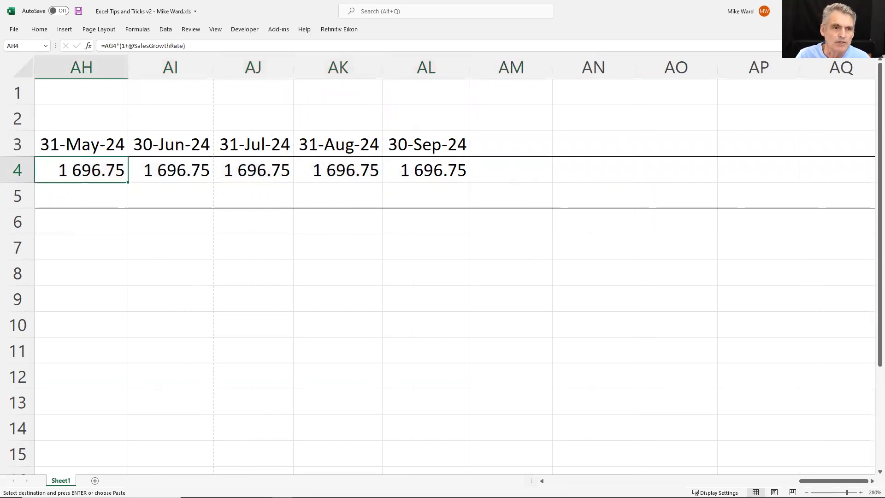
Fill the 10% SalesGrowthRate from D14 across into E14, F14, G14 and H14.
{"action": "key", "text": "ctrl+Left"}
{"action": "key", "text": "Down"}
{"action": "key", "text": "Down"}
{"action": "key", "text": "Down"}
{"action": "key", "text": "Down"}
{"action": "key", "text": "Down"}
{"action": "key", "text": "Down"}
{"action": "key", "text": "Down"}
{"action": "key", "text": "Down"}
{"action": "key", "text": "Down"}
{"action": "key", "text": "Down"}
{"action": "key", "text": "Down"}
{"action": "key", "text": "Up"}
{"action": "key", "text": "Right"}
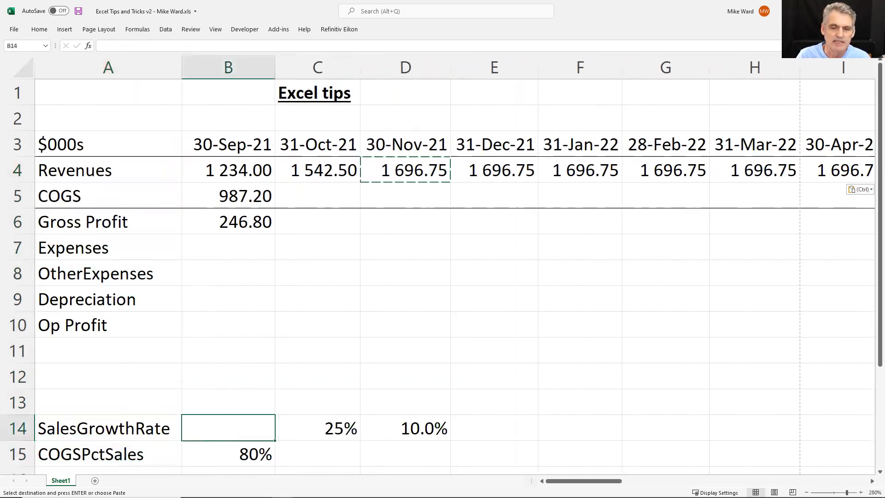
{"action": "key", "text": "Right"}
{"action": "key", "text": "Right"}
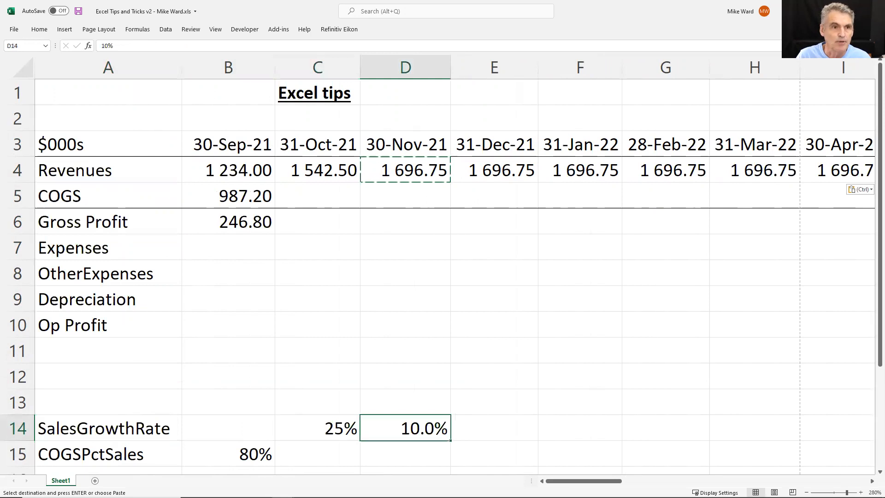
{"action": "key", "text": "Right"}
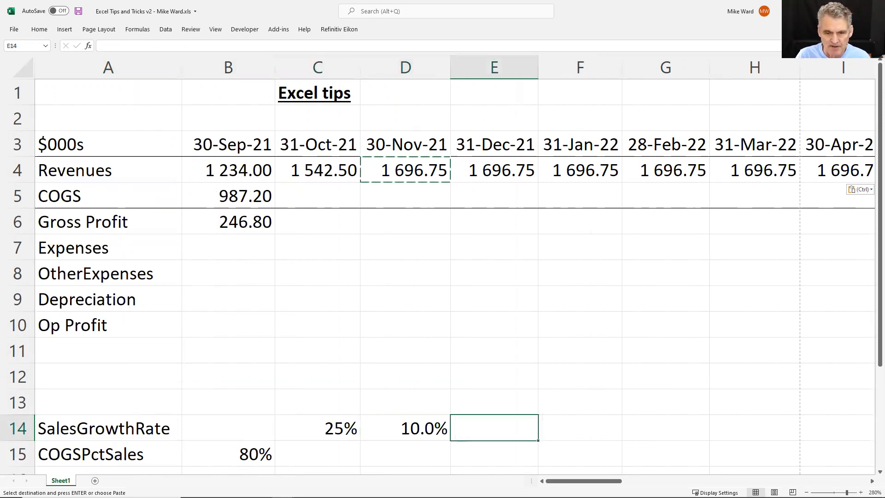
{"action": "key", "text": "ctrl+r"}
{"action": "key", "text": "Right"}
{"action": "key", "text": "ctrl+r"}
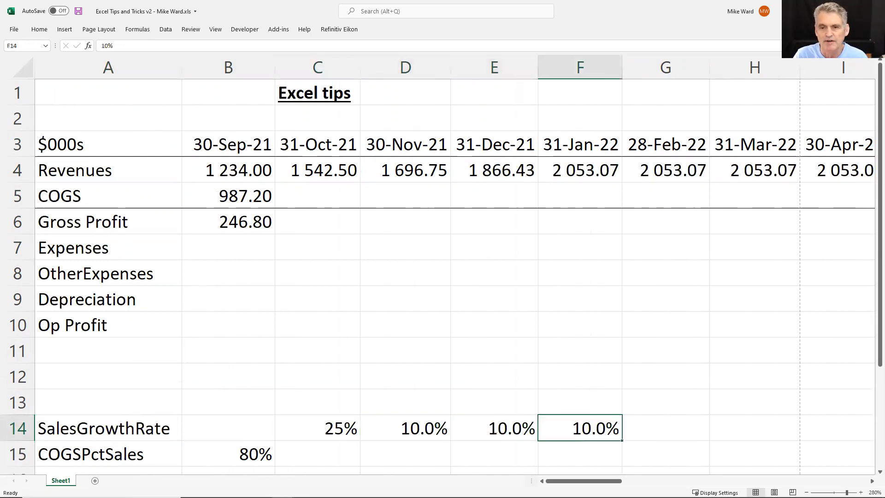
{"action": "key", "text": "Right"}
{"action": "key", "text": "ctrl+r"}
{"action": "key", "text": "Right"}
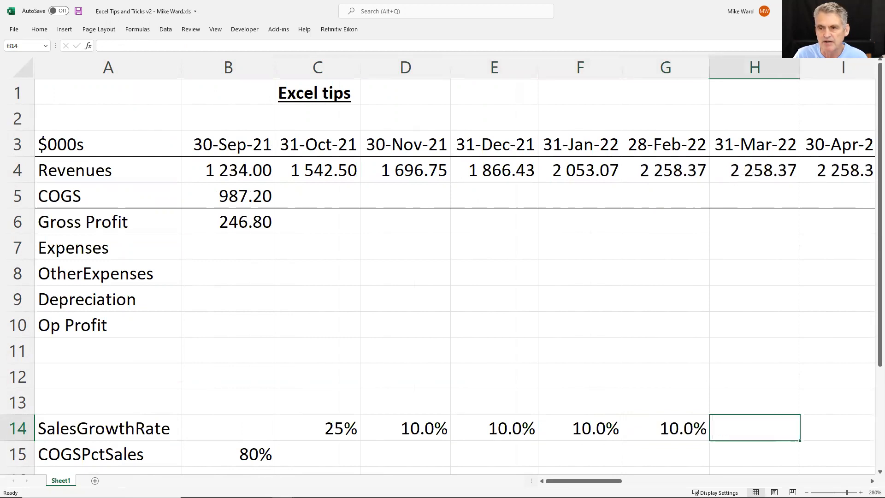
{"action": "key", "text": "ctrl+r"}
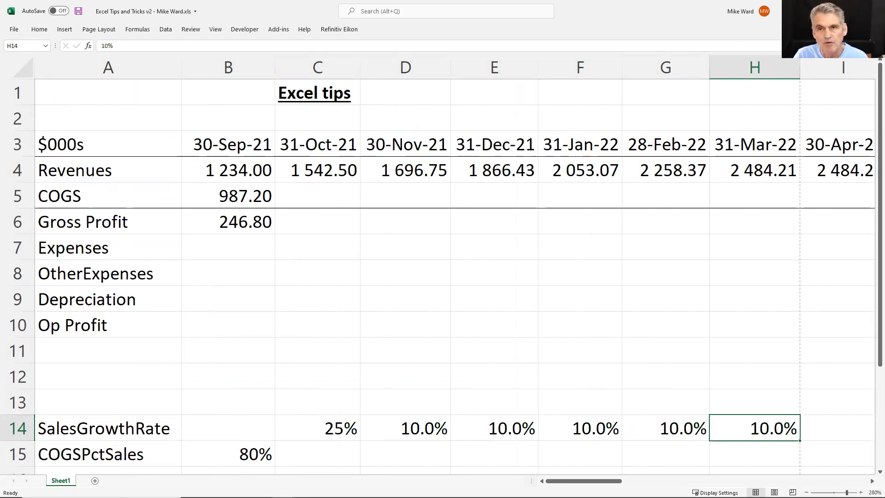
Copy the 10% growth rate in H14 and jump between it and the revenue formula in H4.
{"action": "key", "text": "ctrl+c"}
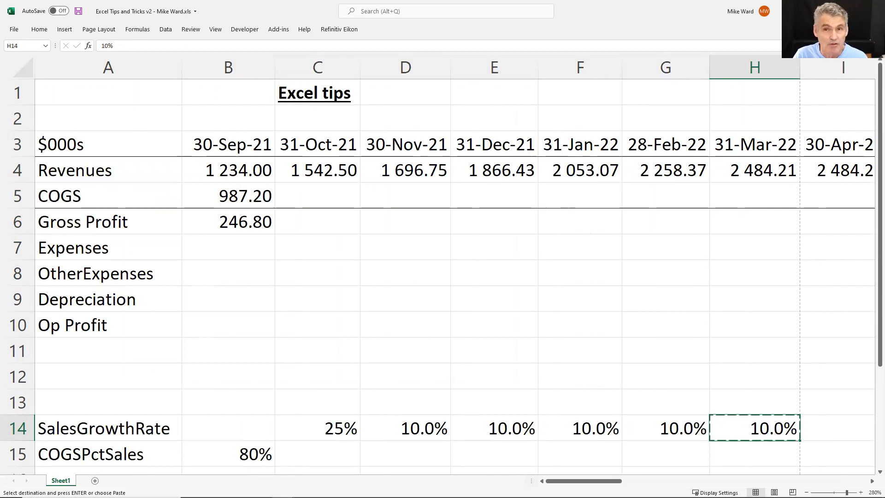
{"action": "key", "text": "ctrl+Up"}
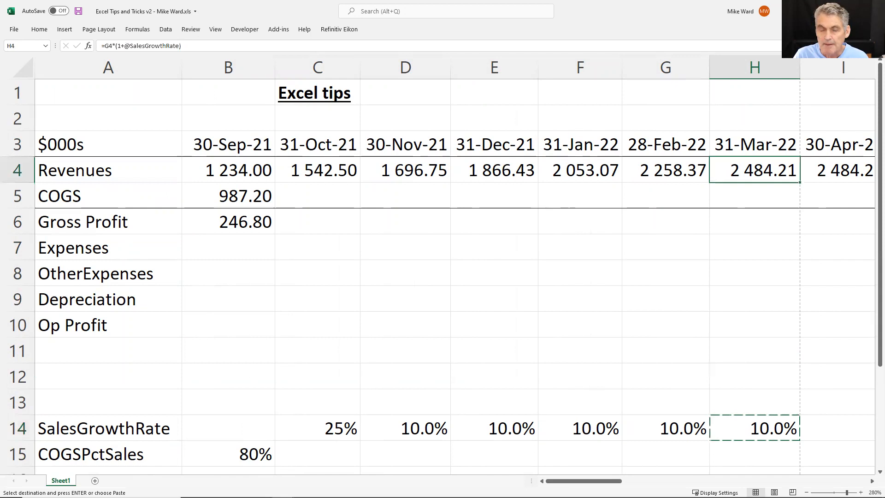
{"action": "key", "text": "ctrl+Down"}
{"action": "key", "text": "ctrl+Up"}
{"action": "key", "text": "ctrl+Down"}
{"action": "key", "text": "ctrl+Up"}
{"action": "key", "text": "ctrl+Down"}
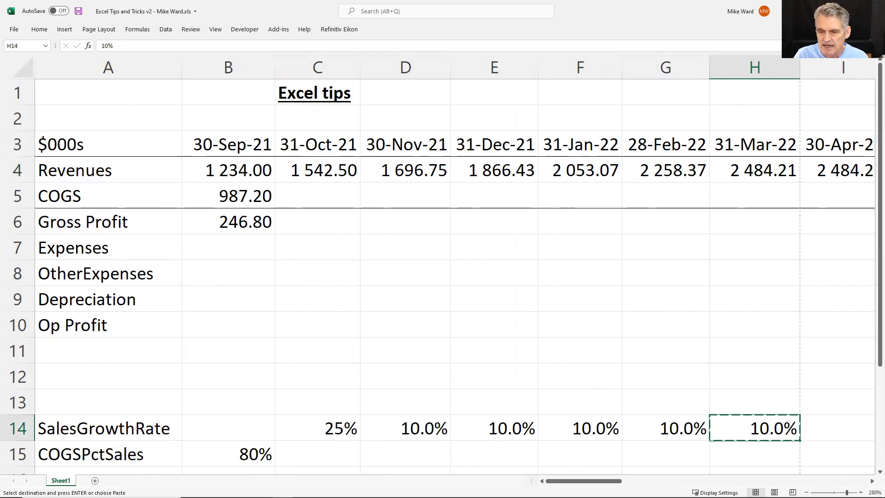
{"action": "key", "text": "ctrl+Up"}
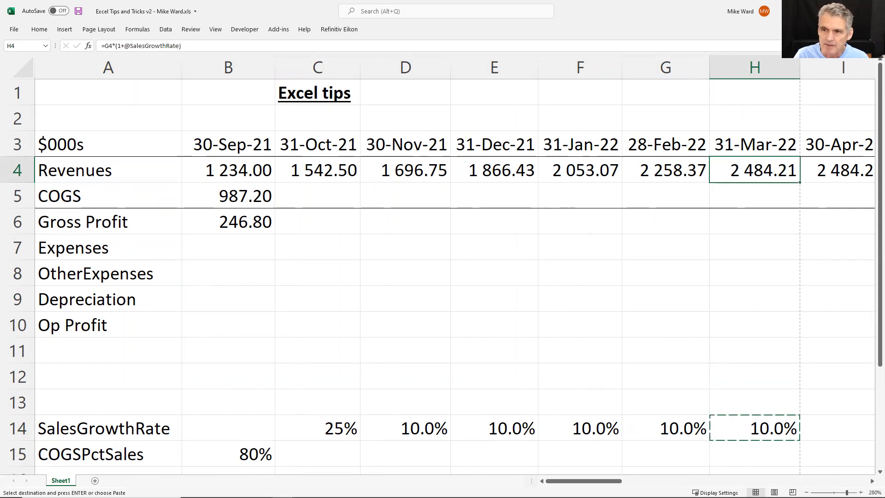
Trace the route from AL4 down to the growth-rate row and back along it to H14 and H4.
{"action": "key", "text": "ctrl+Right"}
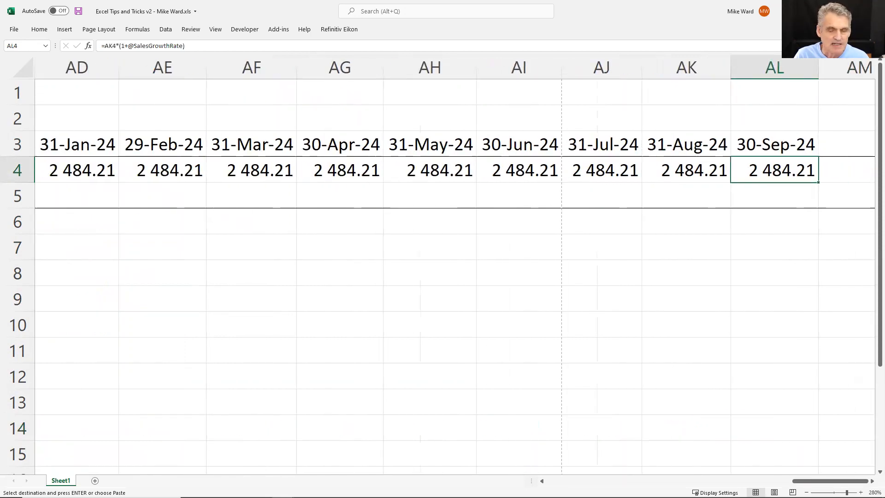
{"action": "key", "text": "Down"}
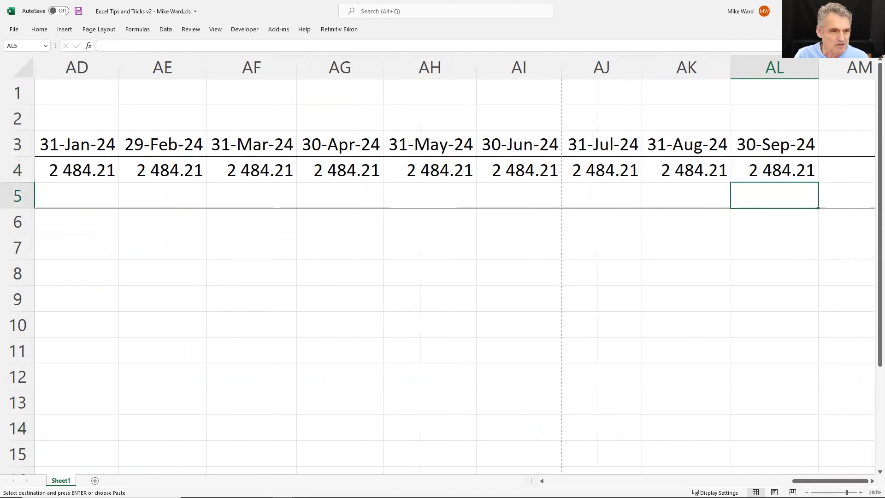
{"action": "key", "text": "Down"}
{"action": "key", "text": "Down"}
{"action": "key", "text": "Down"}
{"action": "key", "text": "Down"}
{"action": "key", "text": "Down"}
{"action": "key", "text": "Down"}
{"action": "key", "text": "Down"}
{"action": "key", "text": "Down"}
{"action": "key", "text": "Down"}
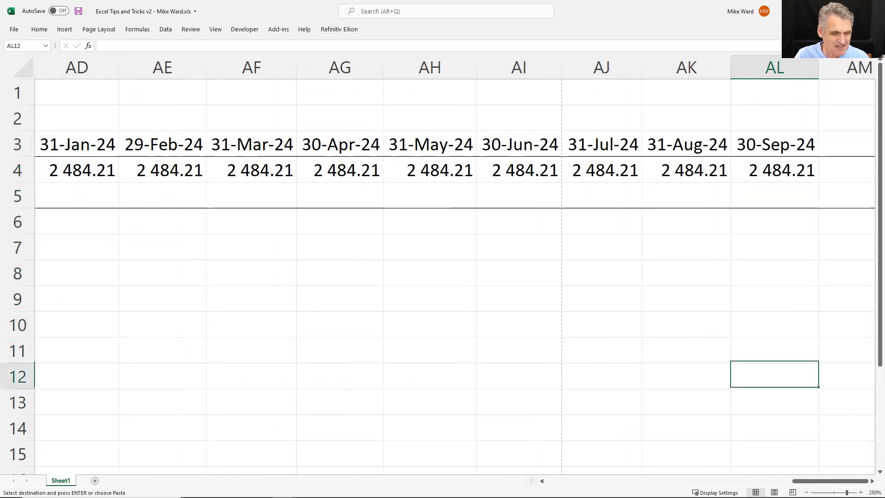
{"action": "key", "text": "ctrl+Left"}
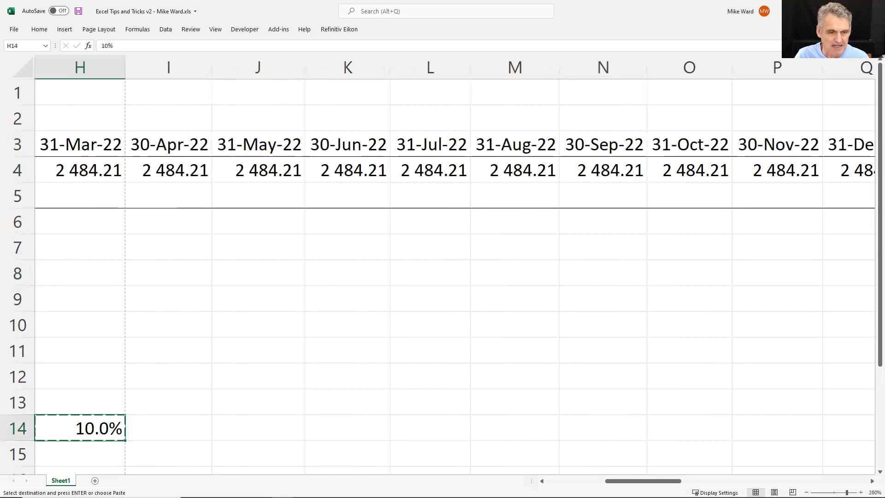
{"action": "key", "text": "ctrl+Up"}
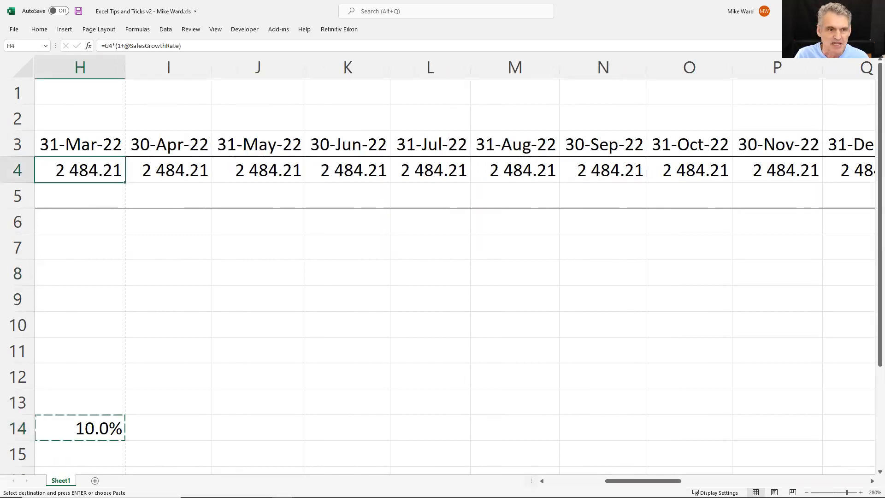
Paste the copied 10% SalesGrowthRate across row 14 from H14 through AL14.
{"action": "key", "text": "ctrl+Right"}
{"action": "key", "text": "Down"}
{"action": "key", "text": "Down"}
{"action": "key", "text": "Down"}
{"action": "key", "text": "Down"}
{"action": "key", "text": "Down"}
{"action": "key", "text": "Down"}
{"action": "key", "text": "Down"}
{"action": "key", "text": "Down"}
{"action": "key", "text": "Down"}
{"action": "key", "text": "Down"}
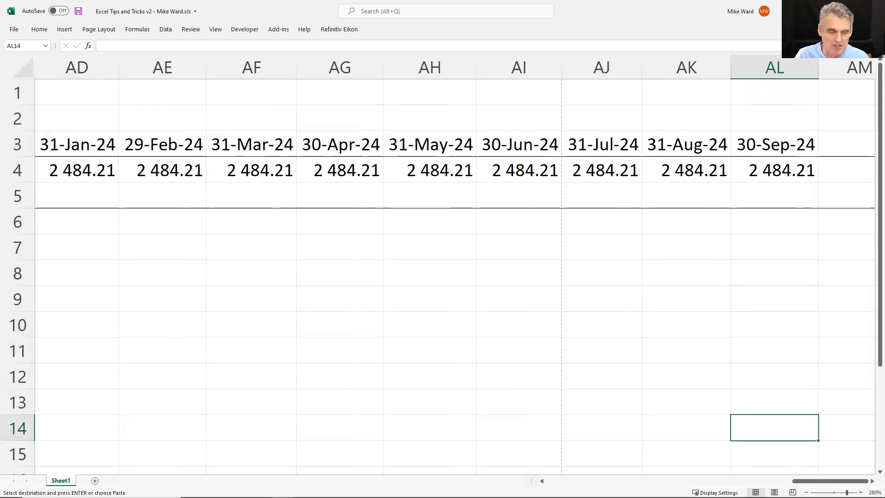
{"action": "key", "text": "ctrl+shift+Left"}
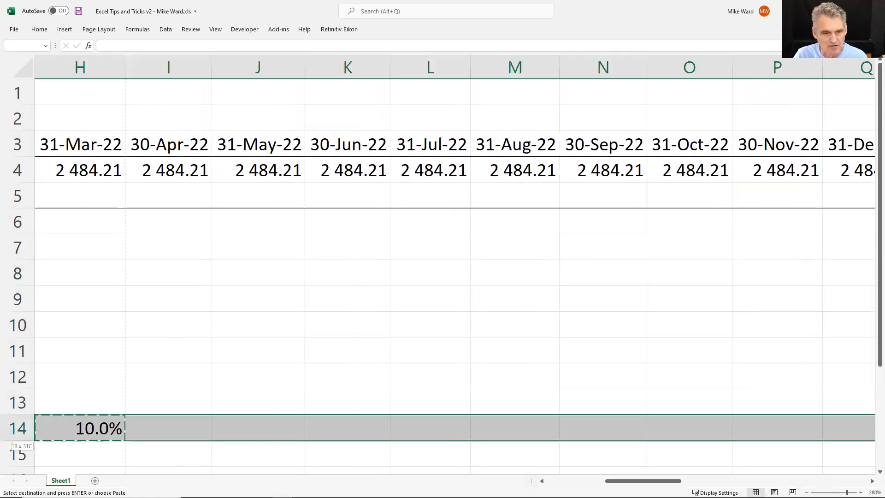
{"action": "key", "text": "ctrl+v"}
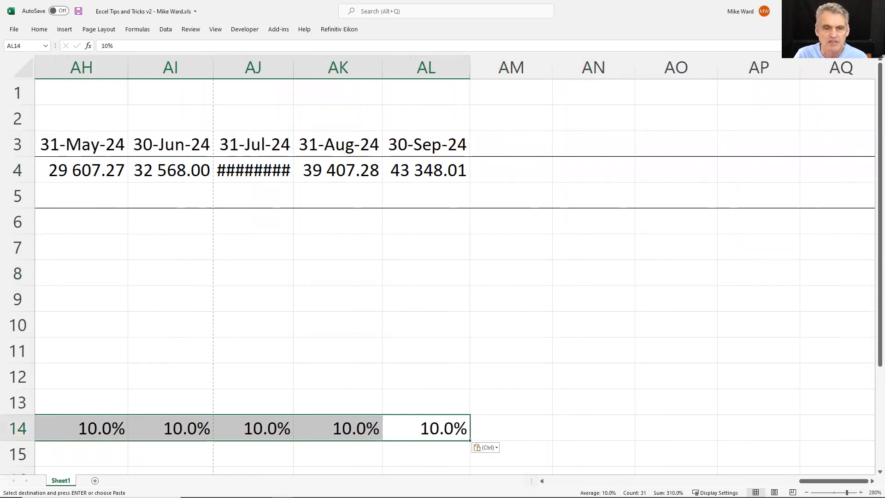
Return to column A and jump between the $000s heading in A3 and the row labels below it.
{"action": "key", "text": "Home"}
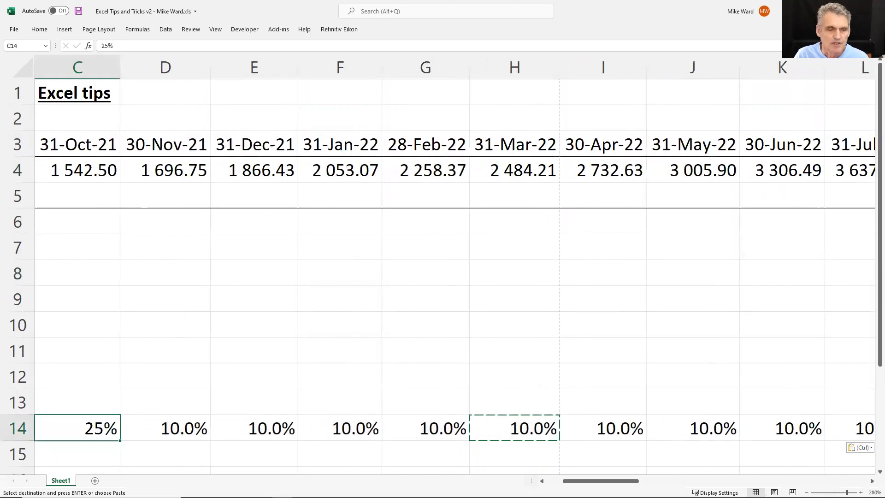
{"action": "key", "text": "ctrl+Up"}
{"action": "key", "text": "ctrl+Up"}
{"action": "key", "text": "ctrl+Down"}
{"action": "key", "text": "ctrl+Up"}
{"action": "key", "text": "ctrl+Down"}
{"action": "key", "text": "ctrl+Up"}
{"action": "key", "text": "ctrl+Down"}
{"action": "key", "text": "ctrl+Up"}
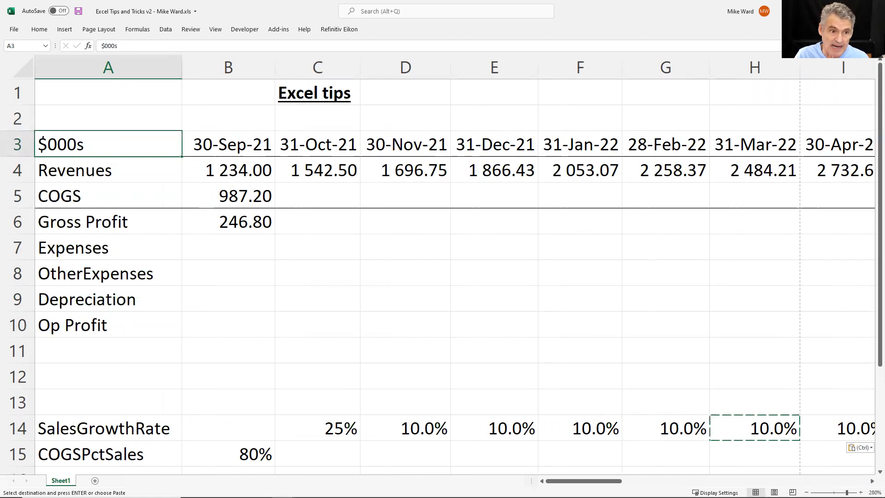
{"action": "key", "text": "ctrl+Down"}
{"action": "key", "text": "ctrl+Down"}
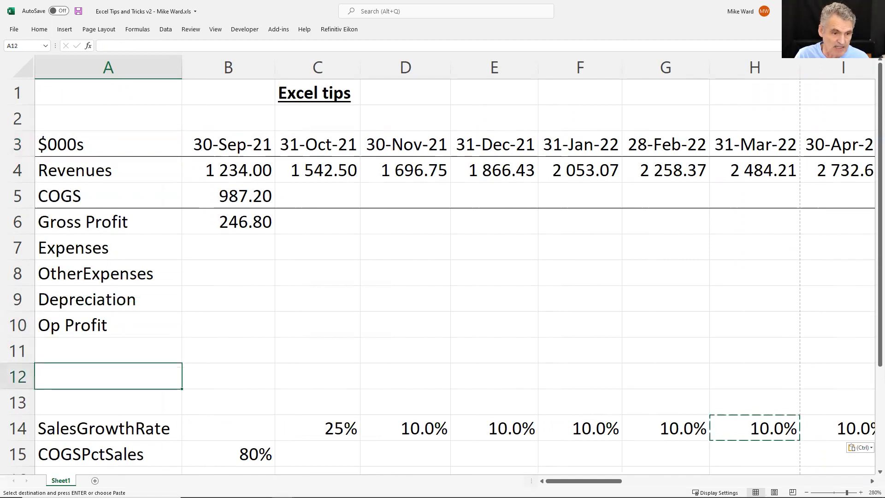
Move up column A to the $000s heading, extend the selection along row 3 to AL3, and shrink it back to A3.
{"action": "key", "text": "Up"}
{"action": "key", "text": "Up"}
{"action": "key", "text": "Up"}
{"action": "key", "text": "Up"}
{"action": "key", "text": "Up"}
{"action": "key", "text": "Up"}
{"action": "key", "text": "Up"}
{"action": "key", "text": "Up"}
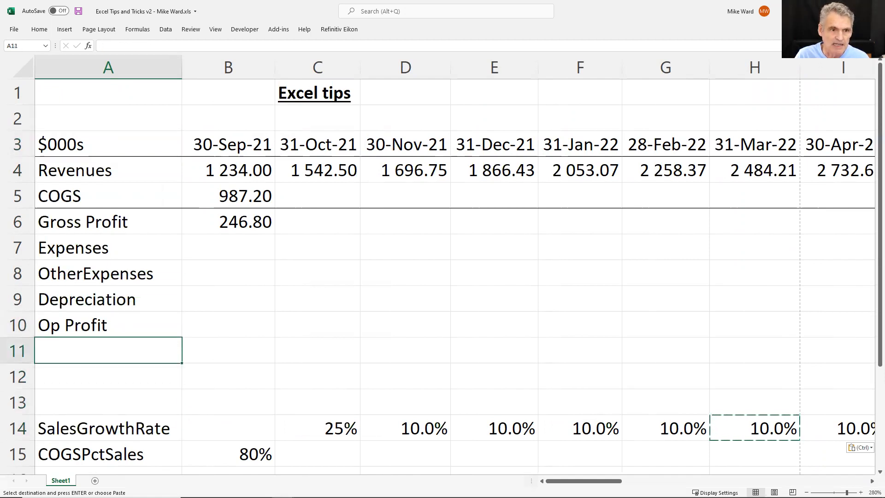
{"action": "key", "text": "Up"}
{"action": "key", "text": "Up"}
{"action": "key", "text": "Up"}
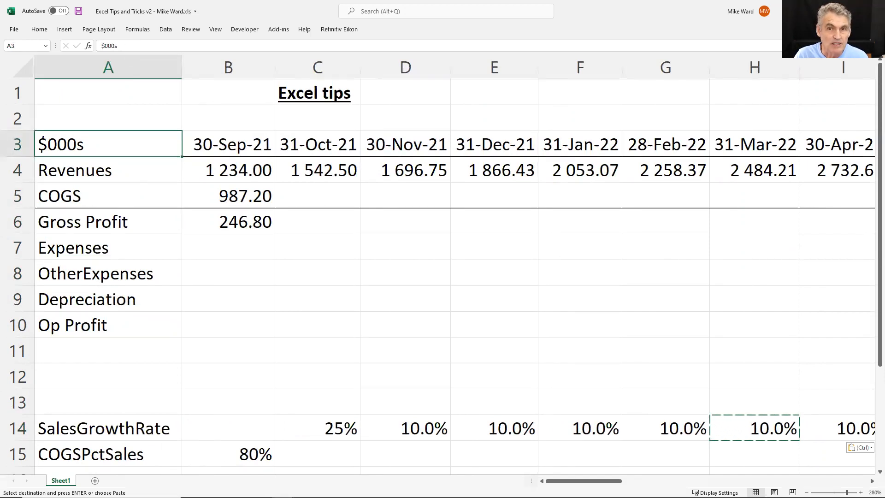
{"action": "key", "text": "ctrl+shift+Right"}
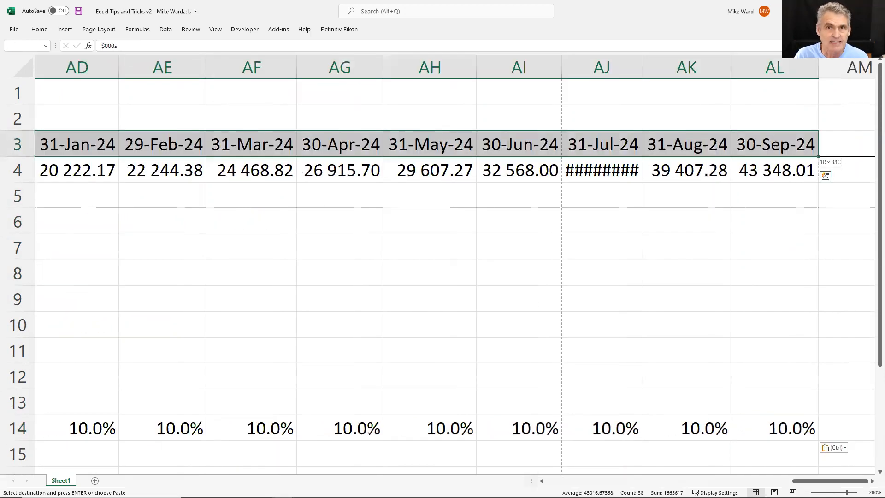
{"action": "key", "text": "ctrl+shift+Left"}
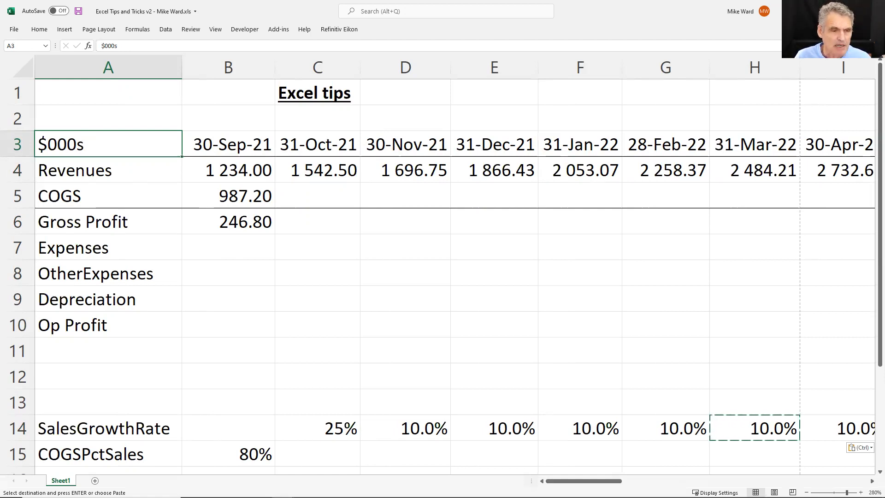
From the COGSPctSales label in A15, examine the workbook's defined names in the Paste Name list and the Name Manager.
{"action": "key", "text": "Down"}
{"action": "key", "text": "Down"}
{"action": "key", "text": "Down"}
{"action": "key", "text": "Down"}
{"action": "key", "text": "Down"}
{"action": "key", "text": "Down"}
{"action": "key", "text": "Down"}
{"action": "key", "text": "Down"}
{"action": "key", "text": "Down"}
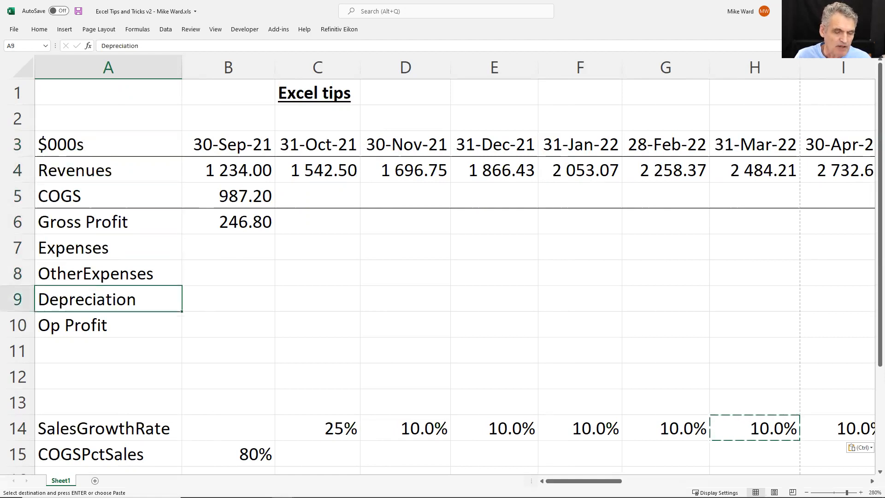
{"action": "key", "text": "Down"}
{"action": "key", "text": "Down"}
{"action": "key", "text": "Down"}
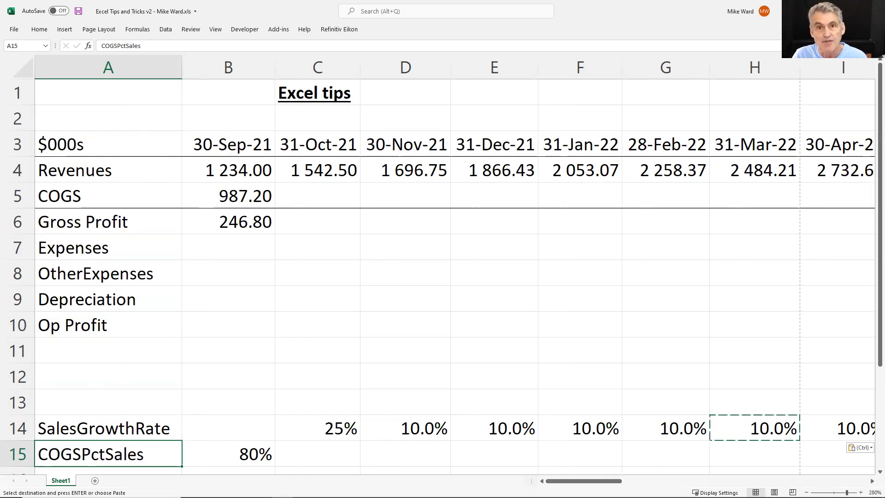
{"action": "key", "text": "Escape"}
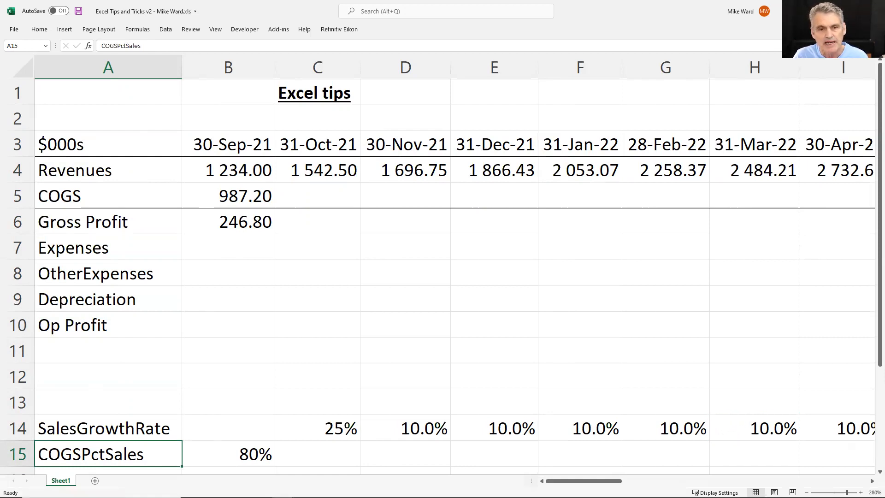
{"action": "key", "text": "F3"}
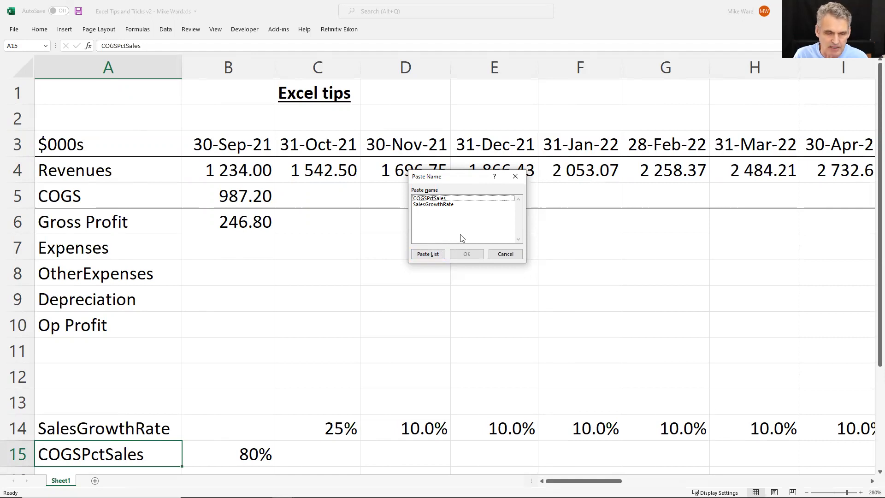
{"action": "key", "text": "Escape"}
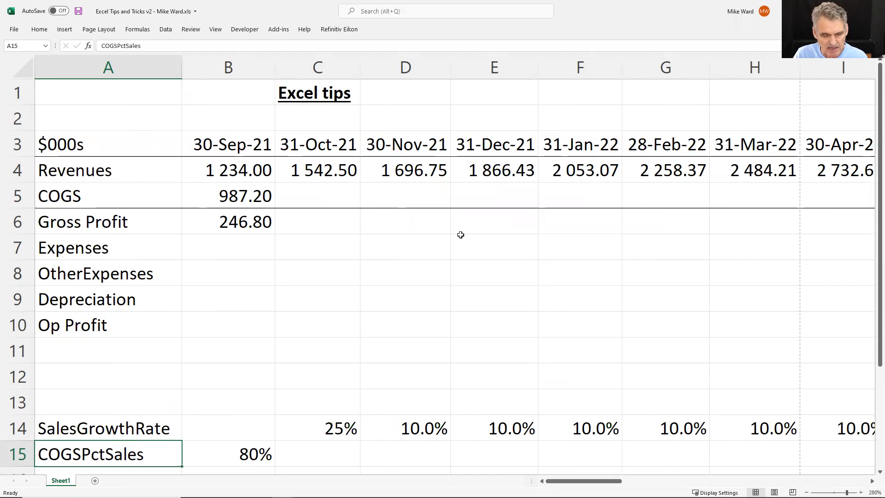
{"action": "key", "text": "ctrl+F3"}
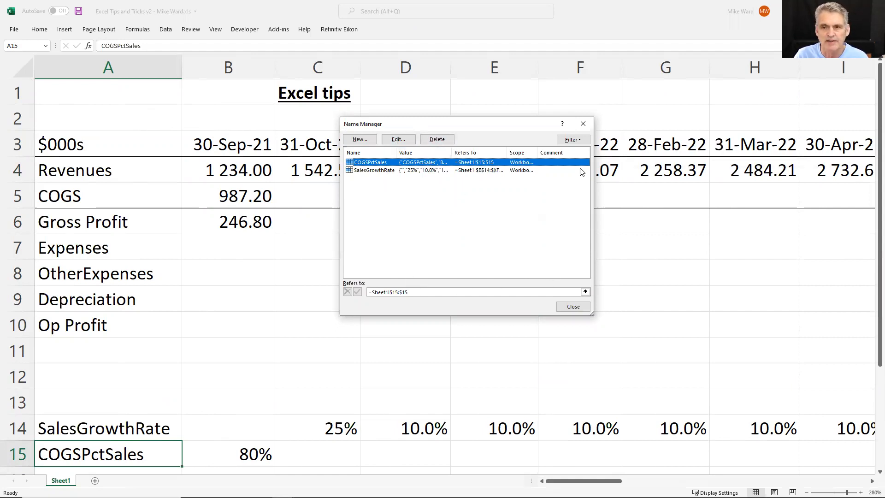
{"action": "left_click", "coordinate": [585, 123]}
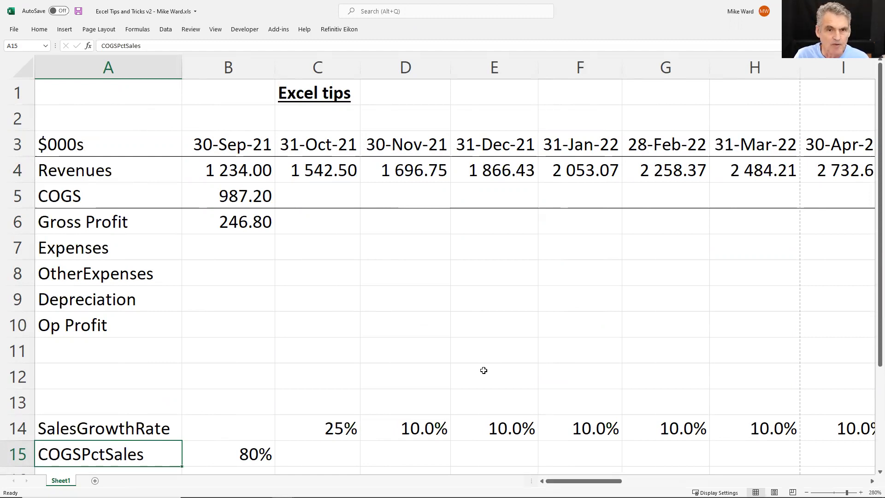
Run through the row labels in column A and return below COGSPctSales to check which line items are present.
{"action": "key", "text": "Down"}
{"action": "key", "text": "Up"}
{"action": "key", "text": "Up"}
{"action": "key", "text": "Up"}
{"action": "key", "text": "Up"}
{"action": "key", "text": "Up"}
{"action": "key", "text": "Up"}
{"action": "key", "text": "Up"}
{"action": "key", "text": "Up"}
{"action": "key", "text": "Up"}
{"action": "key", "text": "Up"}
{"action": "key", "text": "Up"}
{"action": "key", "text": "Up"}
{"action": "key", "text": "Up"}
{"action": "key", "text": "Up"}
{"action": "key", "text": "Up"}
{"action": "key", "text": "Down"}
{"action": "key", "text": "Down"}
{"action": "key", "text": "Down"}
{"action": "key", "text": "Down"}
{"action": "key", "text": "Down"}
{"action": "key", "text": "Down"}
{"action": "key", "text": "Down"}
{"action": "key", "text": "Down"}
{"action": "key", "text": "Down"}
{"action": "key", "text": "Down"}
{"action": "key", "text": "Down"}
{"action": "key", "text": "Down"}
{"action": "key", "text": "Down"}
{"action": "key", "text": "Down"}
{"action": "key", "text": "Down"}
{"action": "key", "text": "Down"}
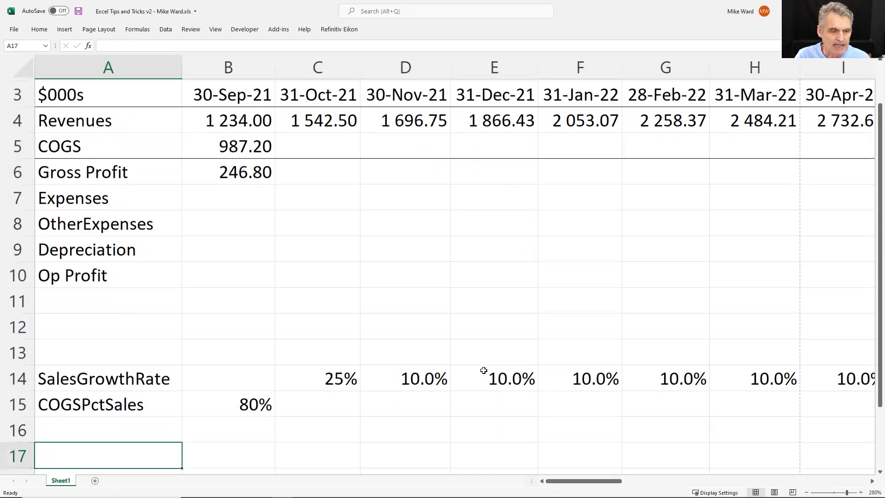
Add the assumption label TaxRate in A16, directly below COGSPctSales.
{"action": "key", "text": "Up"}
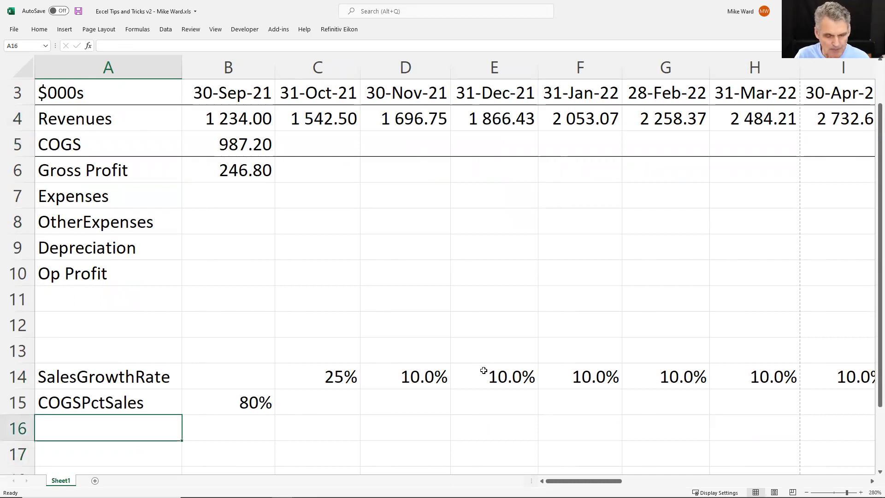
{"action": "type", "text": "TaxRate"}
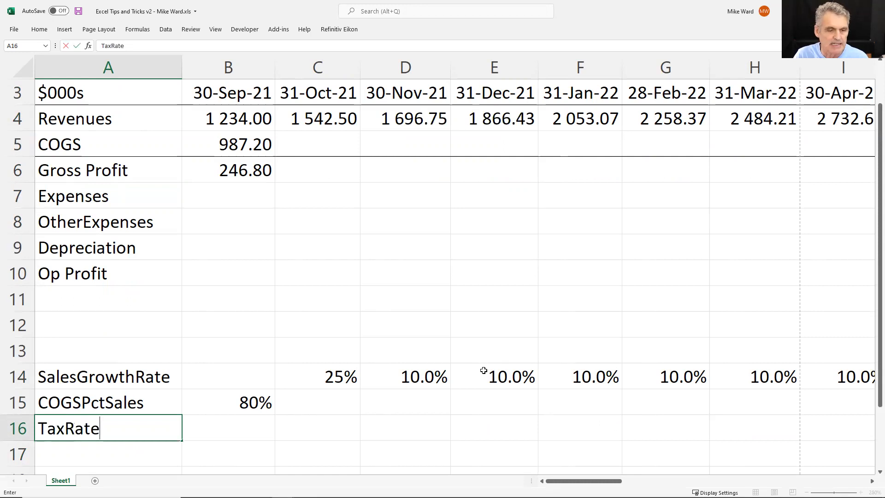
{"action": "key", "text": "Tab"}
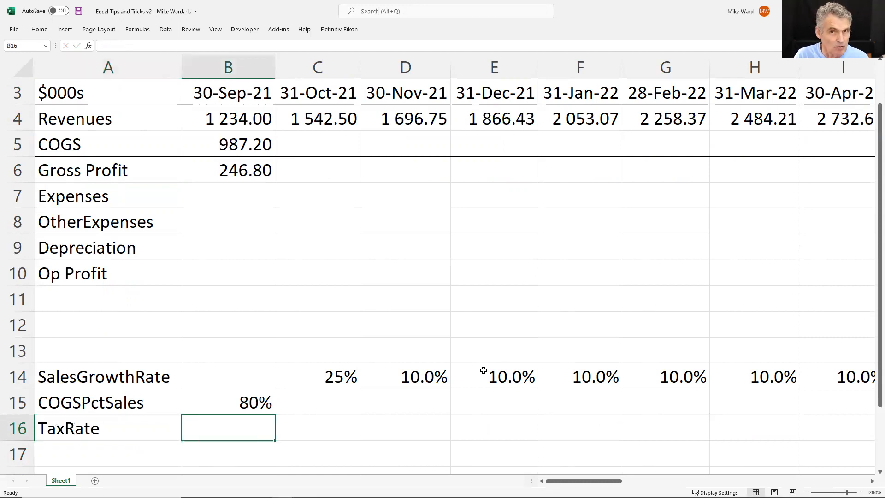
Fill the 80% COGSPctSales rate from B15 across row 15 through G15.
{"action": "key", "text": "Up"}
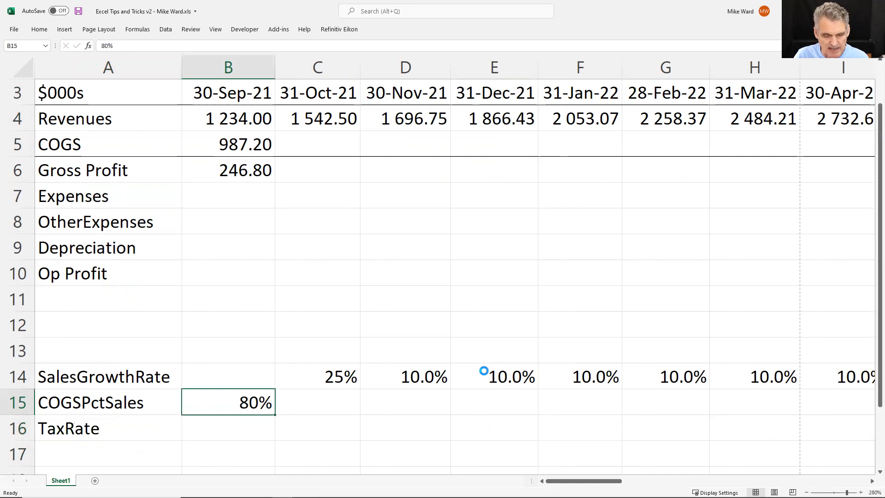
{"action": "key", "text": "ctrl+c"}
{"action": "key", "text": "shift+Right"}
{"action": "key", "text": "shift+Right"}
{"action": "key", "text": "shift+Right"}
{"action": "key", "text": "shift+Right"}
{"action": "key", "text": "shift+Right"}
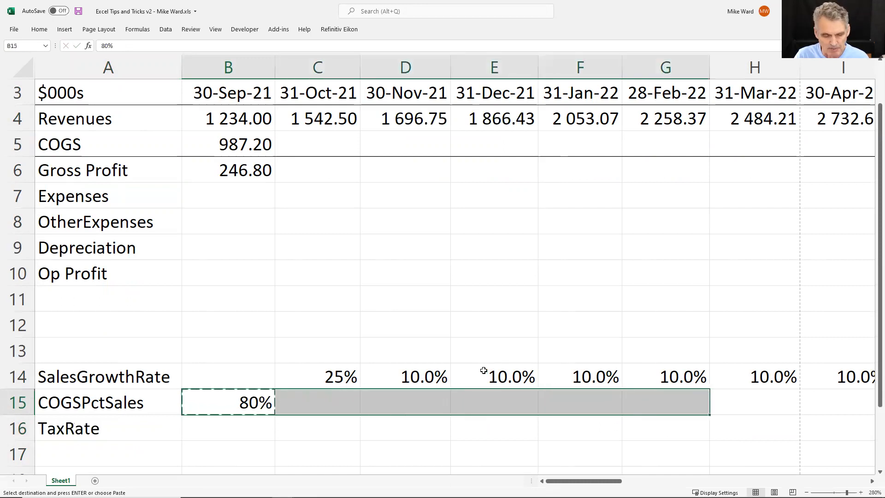
{"action": "key", "text": "ctrl+c"}
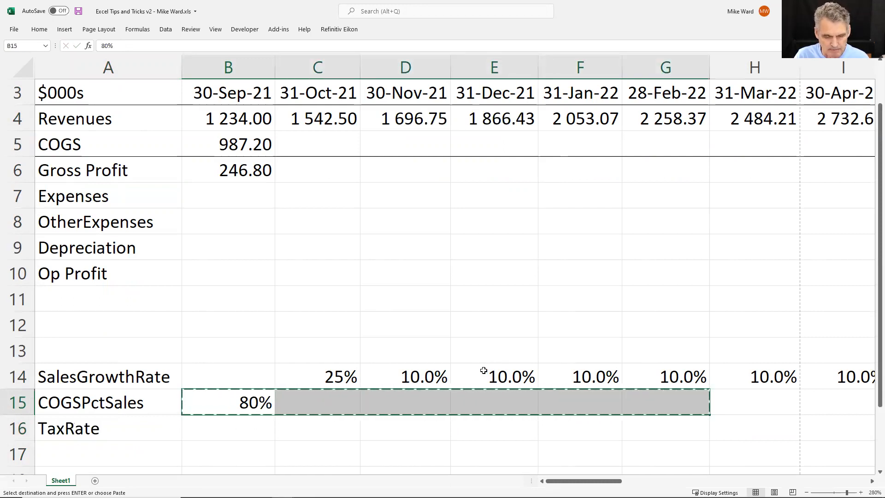
{"action": "key", "text": "Return"}
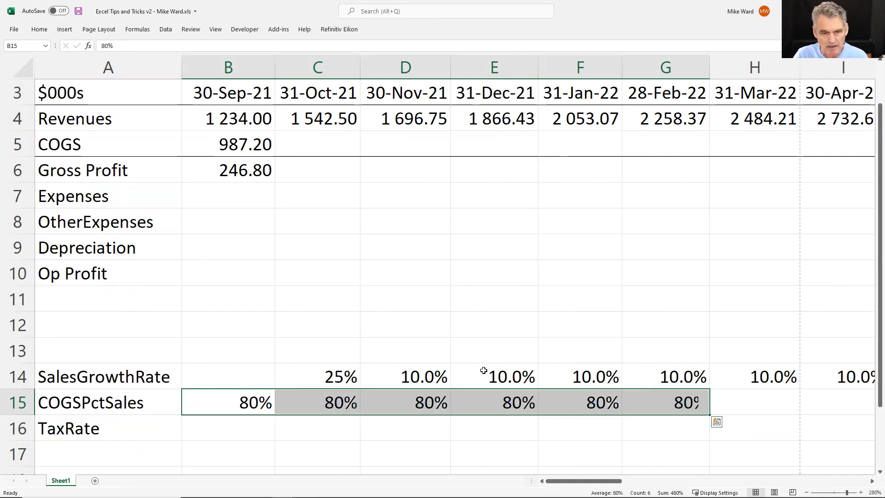
Enter a tax rate of 25% in B16 and reselect that cell.
{"action": "key", "text": "Down"}
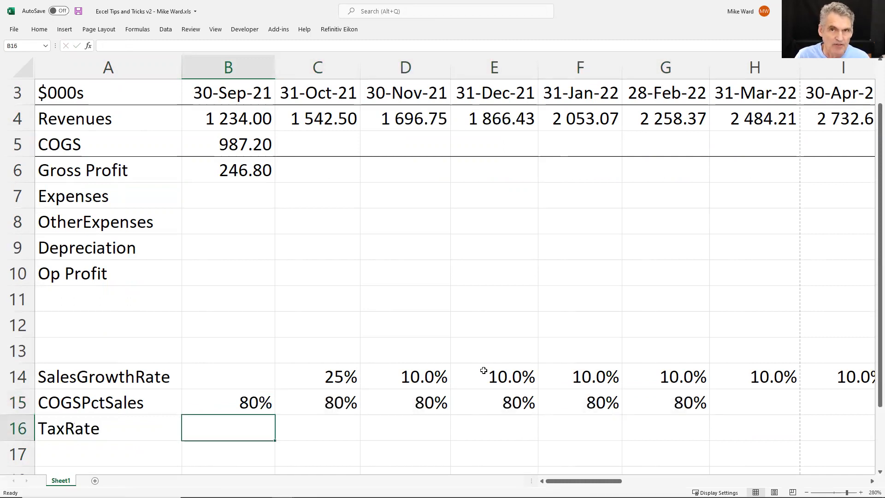
{"action": "type", "text": "25%"}
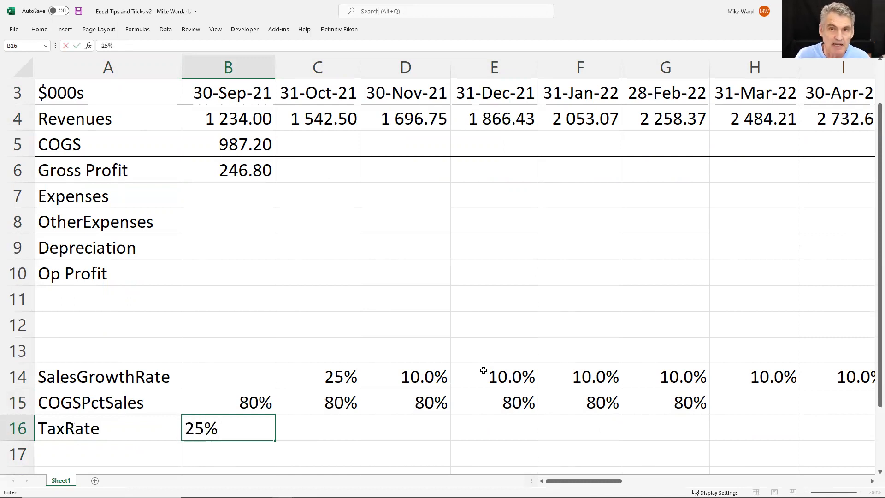
{"action": "key", "text": "Return"}
{"action": "key", "text": "Up"}
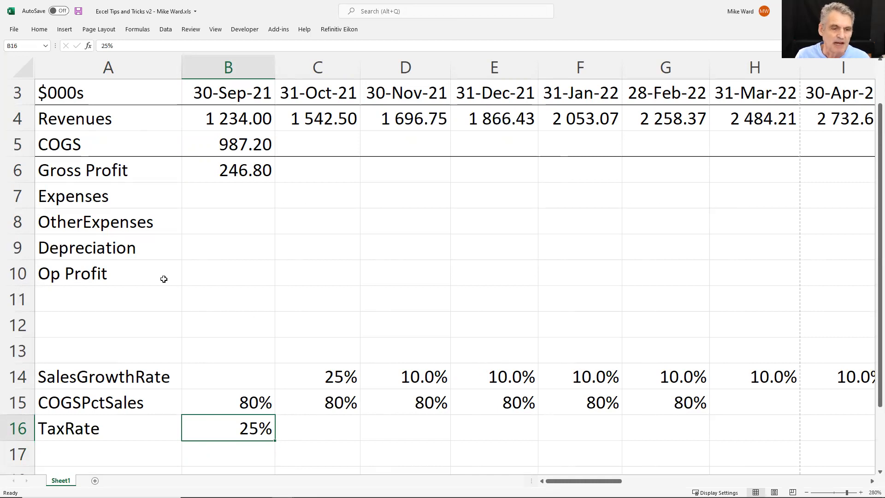
Define the name TaxRate for cell B16.
{"action": "left_click", "coordinate": [19, 45]}
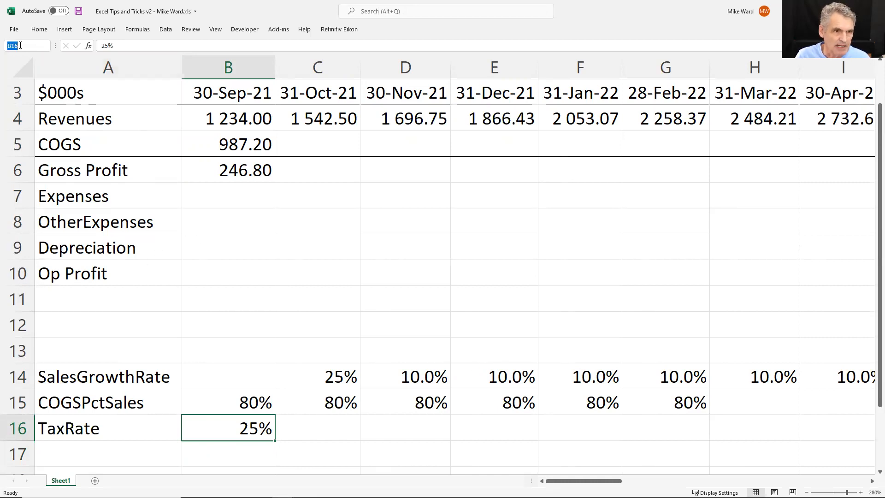
{"action": "type", "text": "TaxRate"}
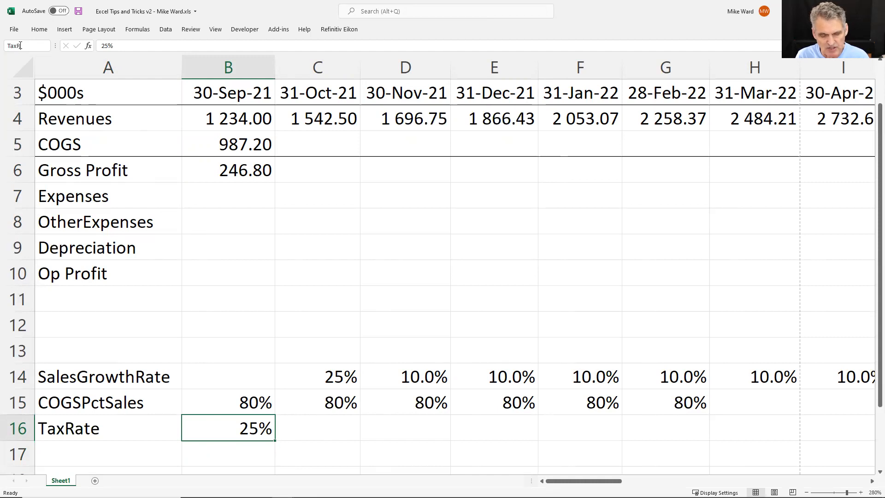
{"action": "key", "text": "Return"}
Add the row labels Interest in A11 and TaxPaid in A12 below Op Profit.
{"action": "key", "text": "Up"}
{"action": "key", "text": "Up"}
{"action": "key", "text": "Up"}
{"action": "key", "text": "Up"}
{"action": "key", "text": "Up"}
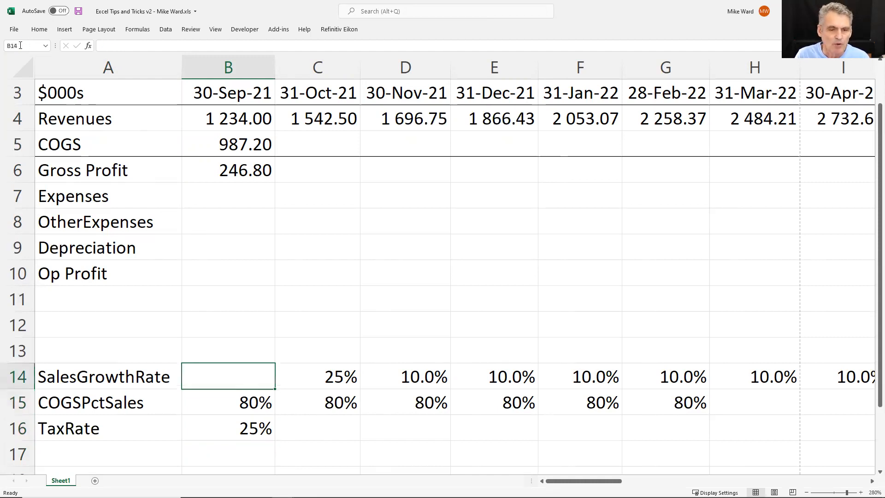
{"action": "key", "text": "Up"}
{"action": "key", "text": "Up"}
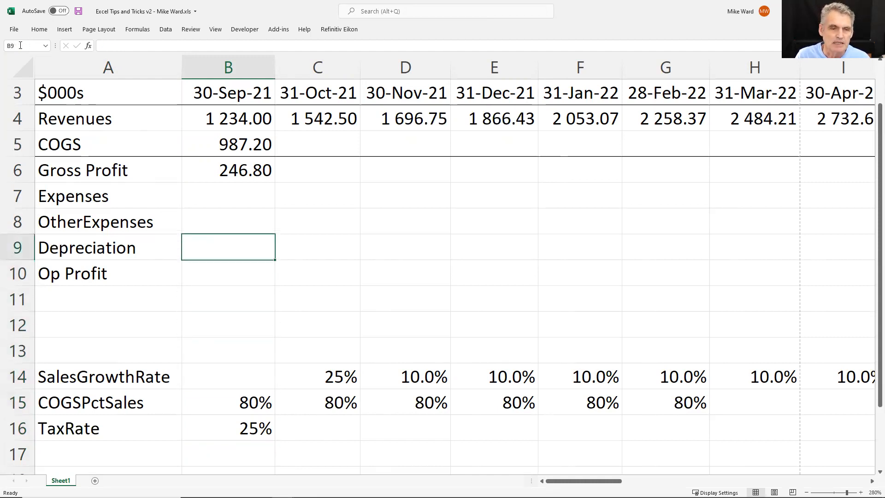
{"action": "key", "text": "Down"}
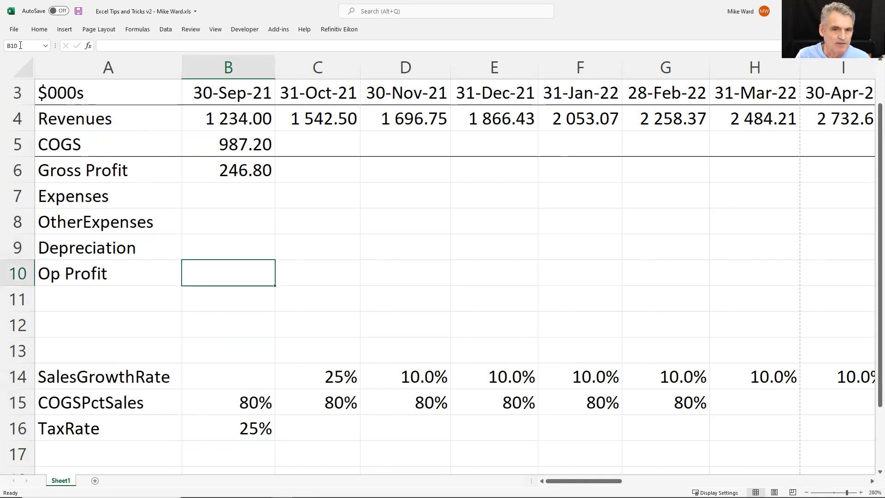
{"action": "key", "text": "Down"}
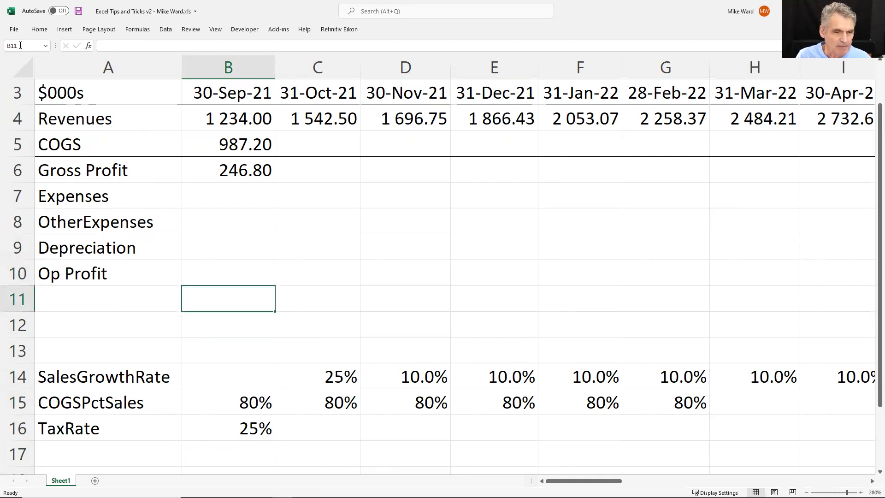
{"action": "key", "text": "Left"}
{"action": "type", "text": "Interest"}
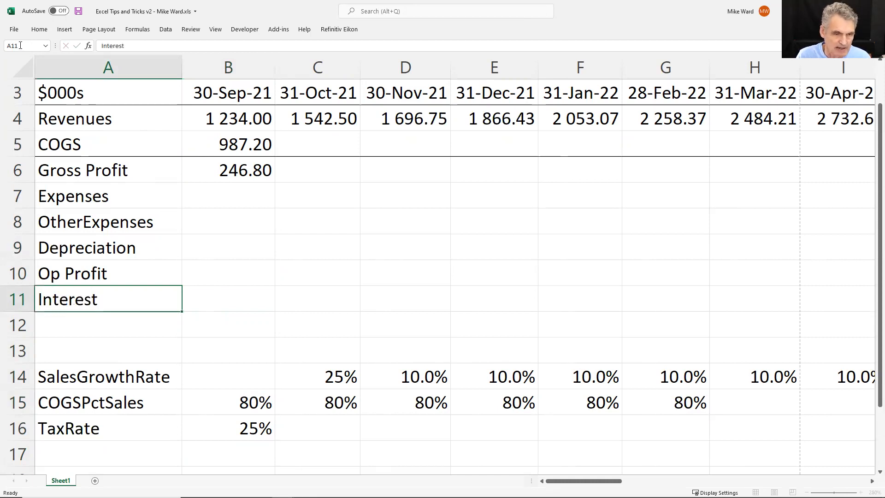
{"action": "key", "text": "Return"}
{"action": "type", "text": "TaxPaid"}
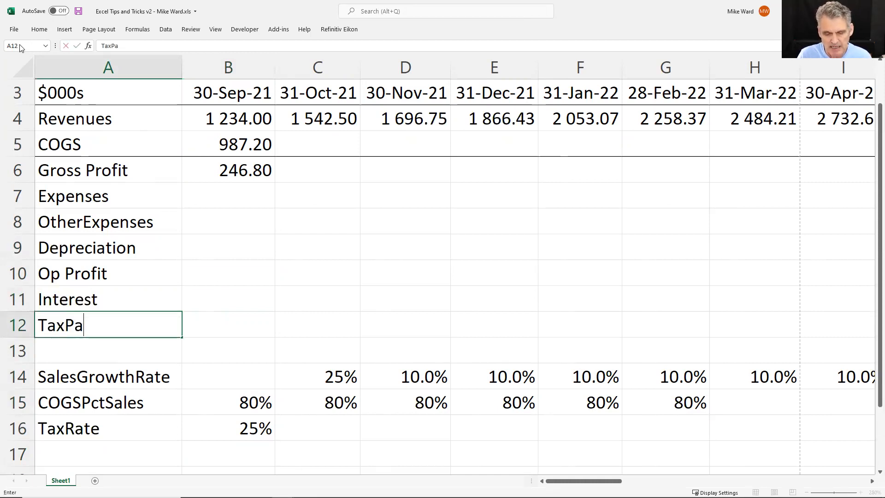
{"action": "key", "text": "Return"}
Enter the 30-Sep-21 costs in column B: 123 for Expenses, 23 for OtherExpenses and 15 for Depreciation.
{"action": "key", "text": "Up"}
{"action": "key", "text": "Up"}
{"action": "key", "text": "Up"}
{"action": "key", "text": "Up"}
{"action": "key", "text": "Up"}
{"action": "key", "text": "Up"}
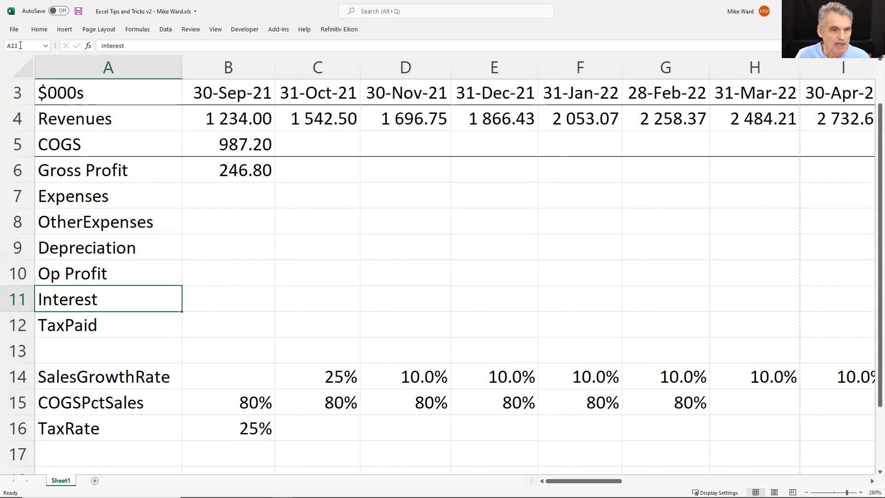
{"action": "key", "text": "Right"}
{"action": "type", "text": "123"}
{"action": "key", "text": "Return"}
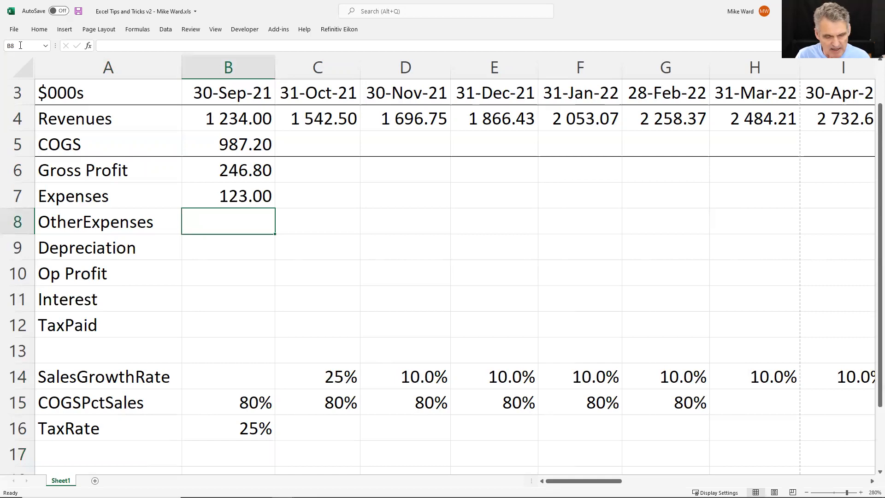
{"action": "type", "text": "23"}
{"action": "key", "text": "Return"}
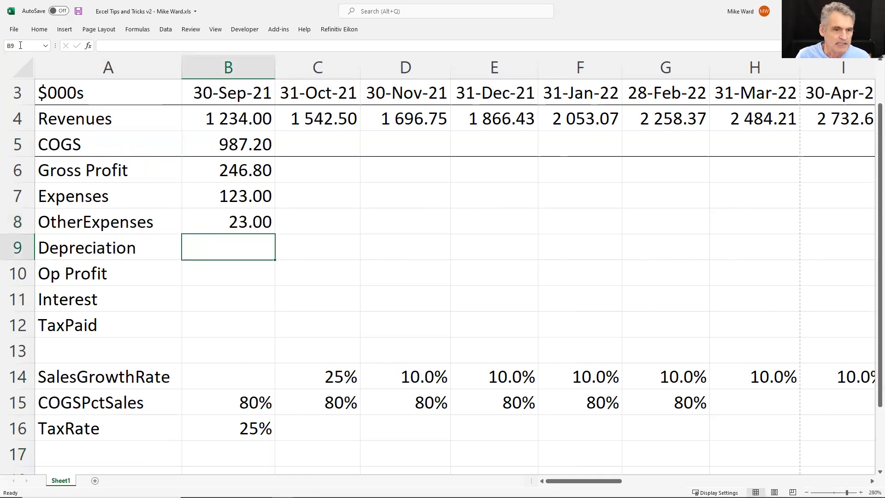
{"action": "type", "text": "15"}
{"action": "key", "text": "Return"}
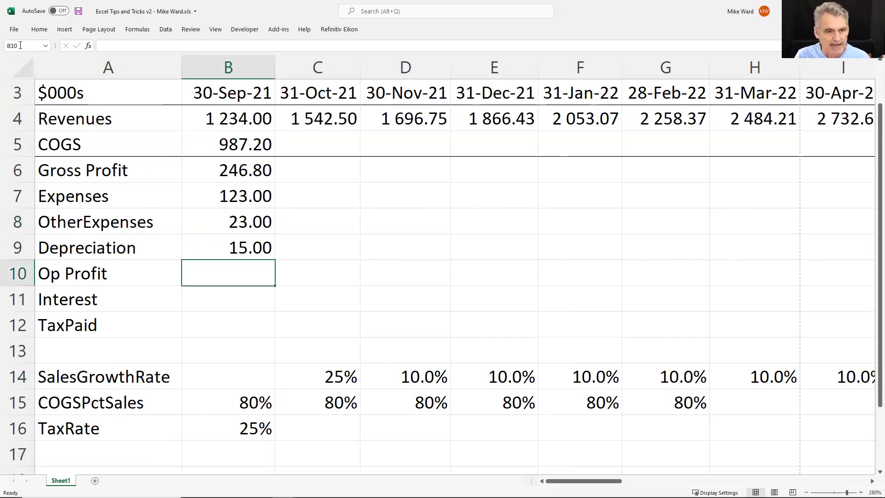
{"action": "key", "text": "Up"}
{"action": "key", "text": "Left"}
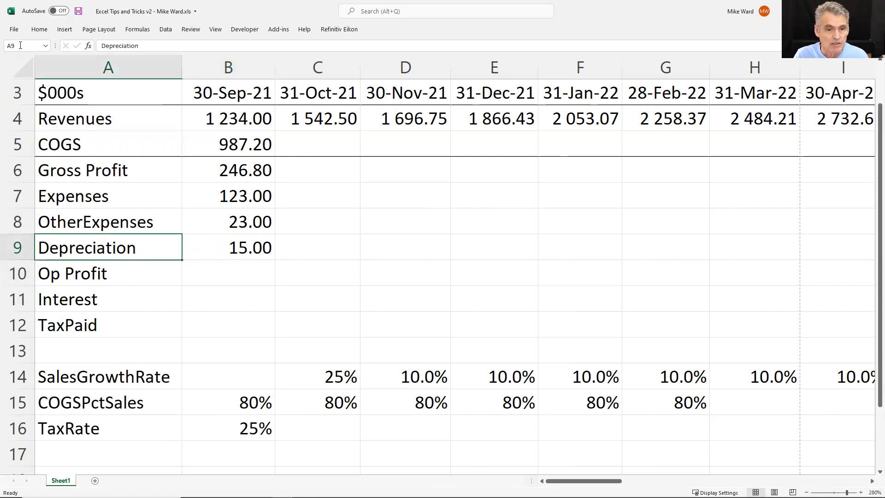
Add a bottom border along the entire Depreciation row, row 9.
{"action": "key", "text": "shift+space"}
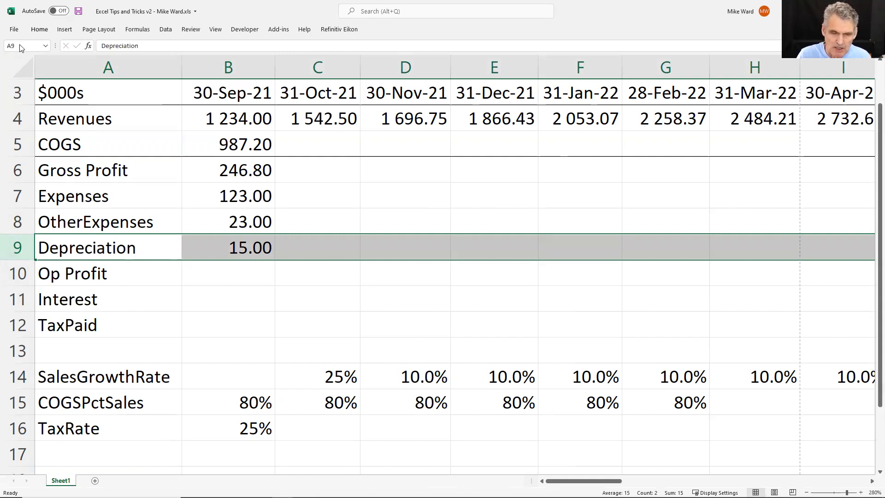
{"action": "key", "text": "Down"}
{"action": "key", "text": "Down"}
{"action": "key", "text": "Up"}
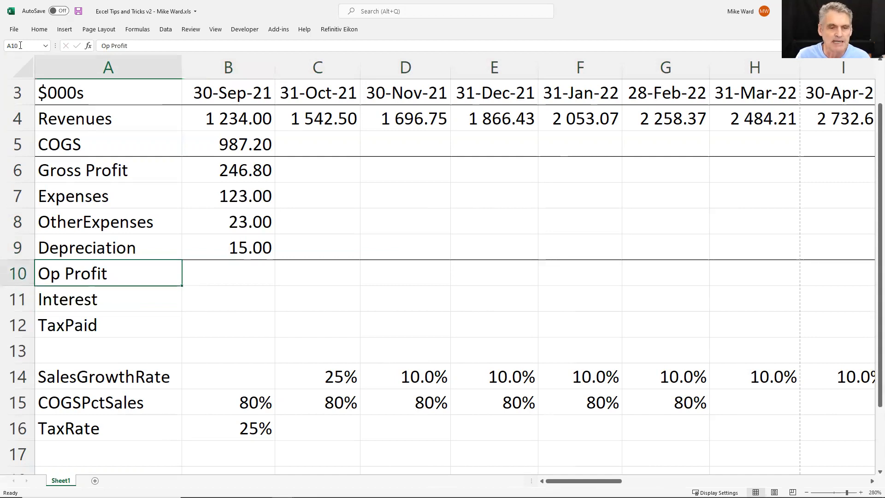
Calculate the 30-Sep-21 Op Profit in B10 with the formula =B6-B7-B8-B9.
{"action": "key", "text": "Right"}
{"action": "type", "text": "="}
{"action": "key", "text": "Up"}
{"action": "key", "text": "Up"}
{"action": "key", "text": "Up"}
{"action": "key", "text": "Up"}
{"action": "type", "text": "-"}
{"action": "key", "text": "Up"}
{"action": "key", "text": "Up"}
{"action": "key", "text": "Up"}
{"action": "type", "text": "-"}
{"action": "key", "text": "Up"}
{"action": "key", "text": "Up"}
{"action": "type", "text": "-"}
{"action": "key", "text": "Down"}
{"action": "key", "text": "Return"}
{"action": "key", "text": "Up"}
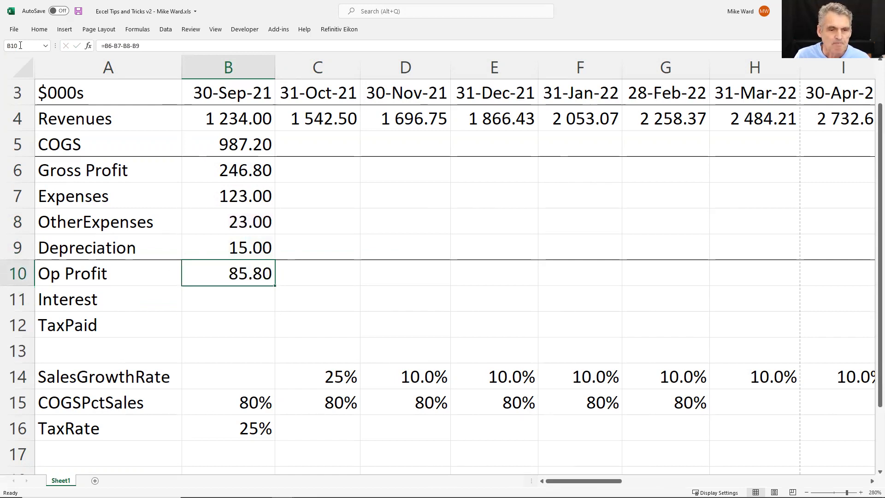
Add the assumption label InterestRate in A17, below TaxRate.
{"action": "key", "text": "Down"}
{"action": "key", "text": "Down"}
{"action": "key", "text": "Down"}
{"action": "key", "text": "Down"}
{"action": "key", "text": "Down"}
{"action": "key", "text": "Down"}
{"action": "key", "text": "Down"}
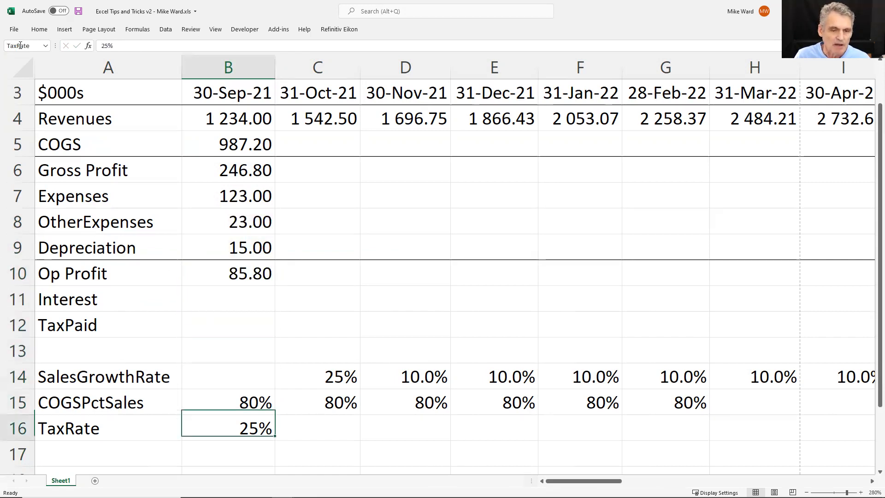
{"action": "key", "text": "Left"}
{"action": "type", "text": "Inters"}
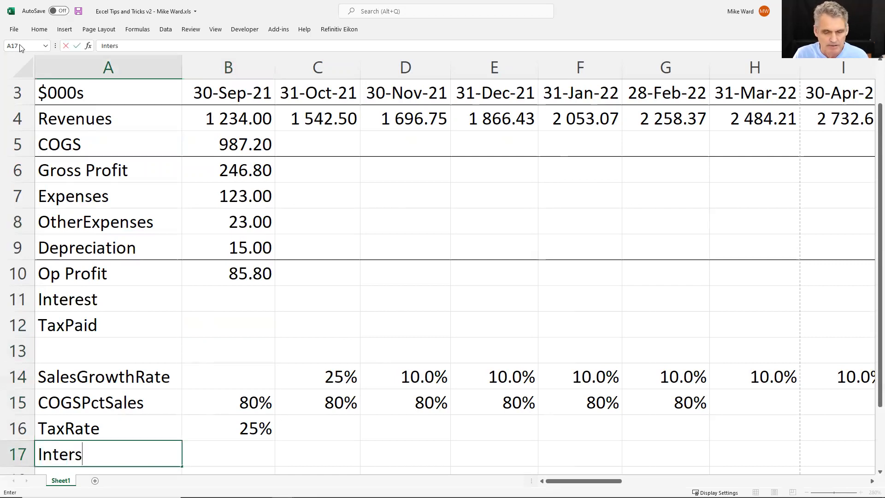
{"action": "type", "text": "t"}
{"action": "key", "text": "BackSpace"}
{"action": "key", "text": "BackSpace"}
{"action": "type", "text": "estRate"}
{"action": "key", "text": "Return"}
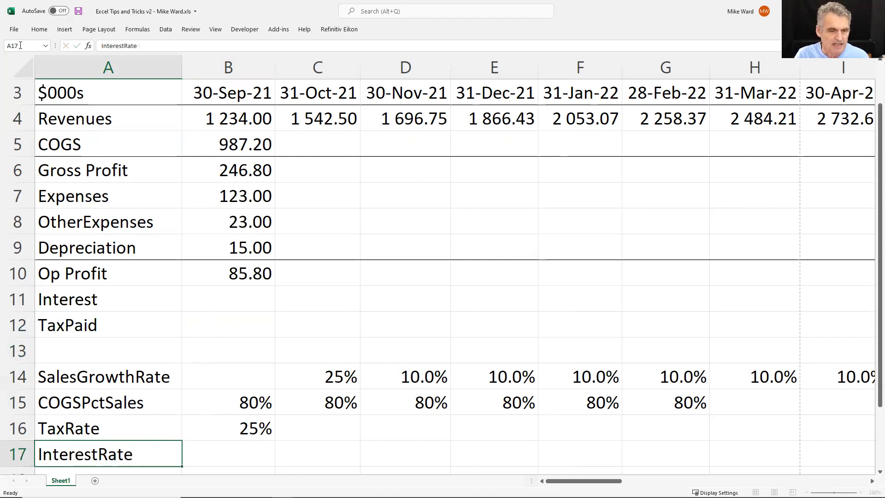
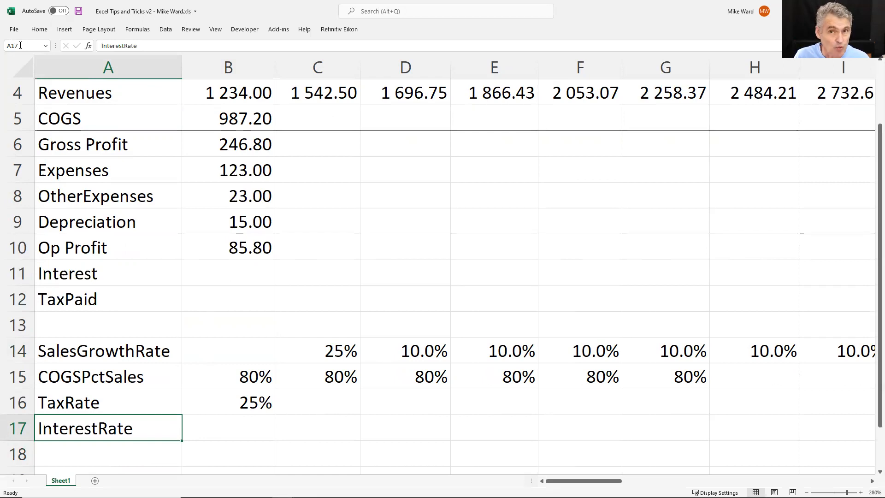
Enter an interest rate of 5% in B17 and reselect that cell.
{"action": "key", "text": "Right"}
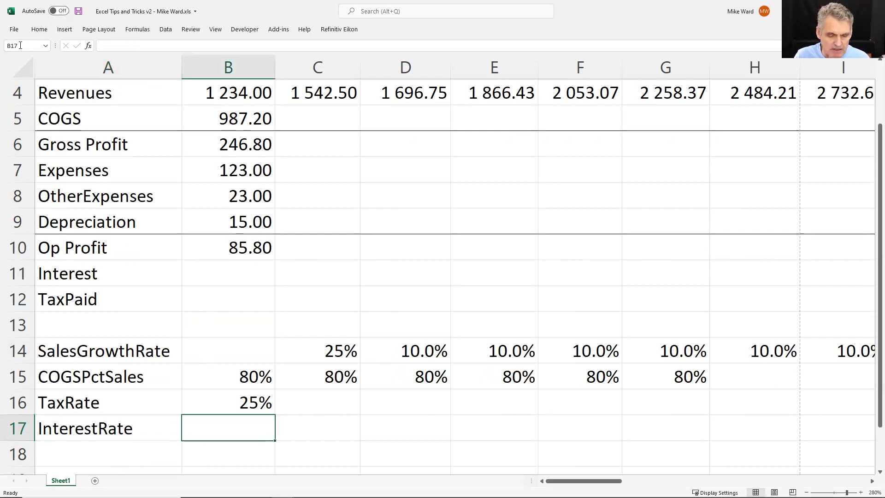
{"action": "type", "text": "5%"}
{"action": "key", "text": "Return"}
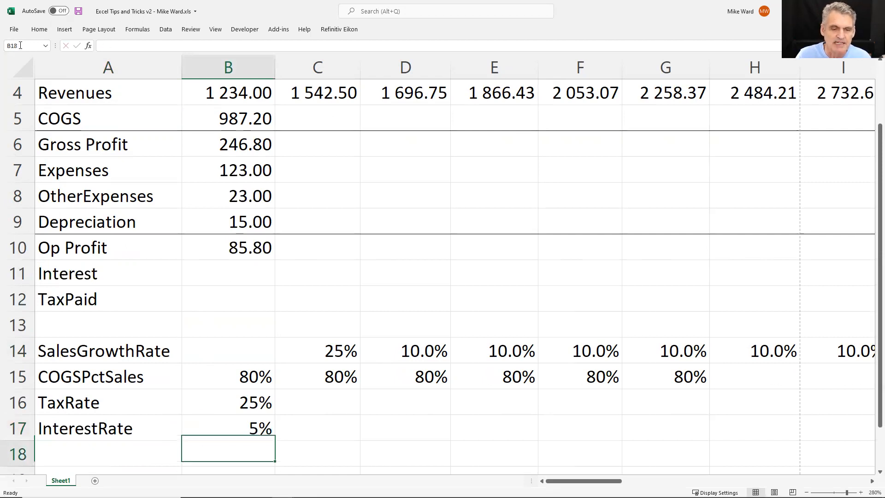
{"action": "key", "text": "Up"}
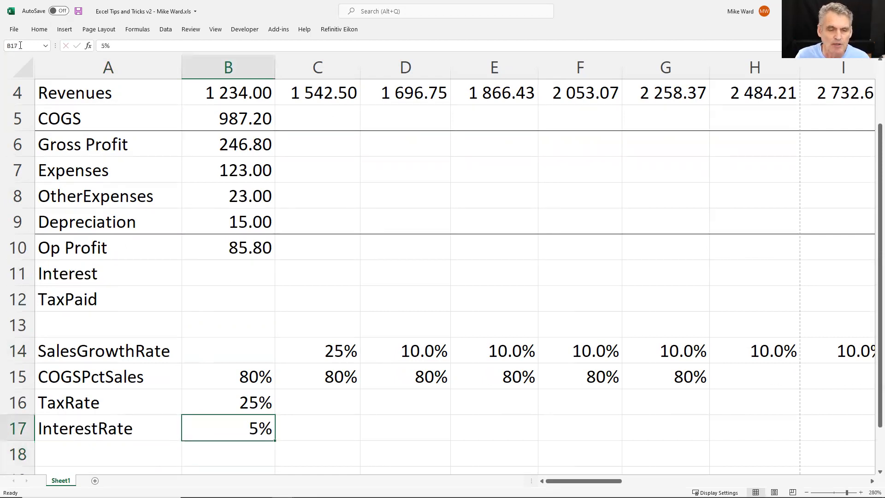
Define the name InterestRate for cell B17.
{"action": "left_click", "coordinate": [23, 46]}
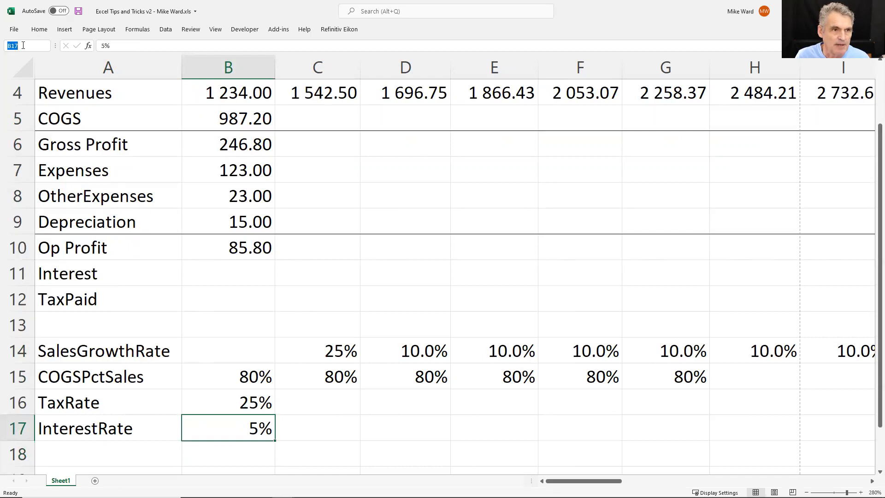
{"action": "type", "text": "Inter"}
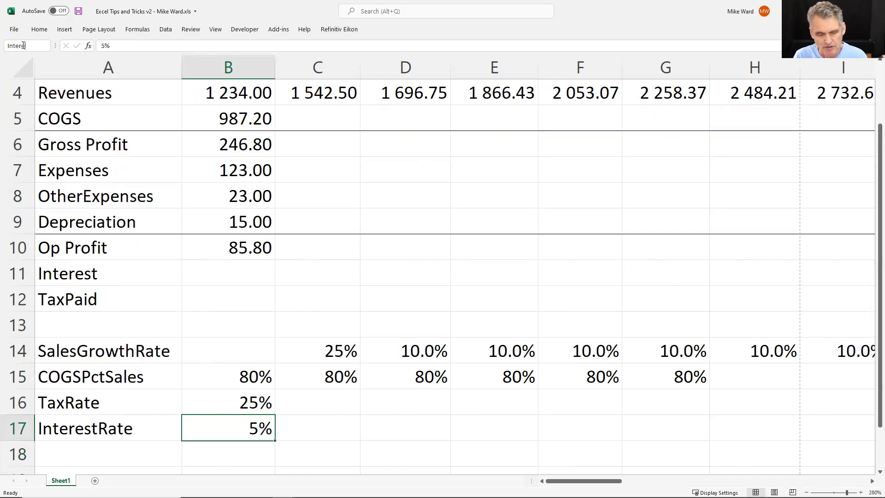
{"action": "type", "text": "estRate"}
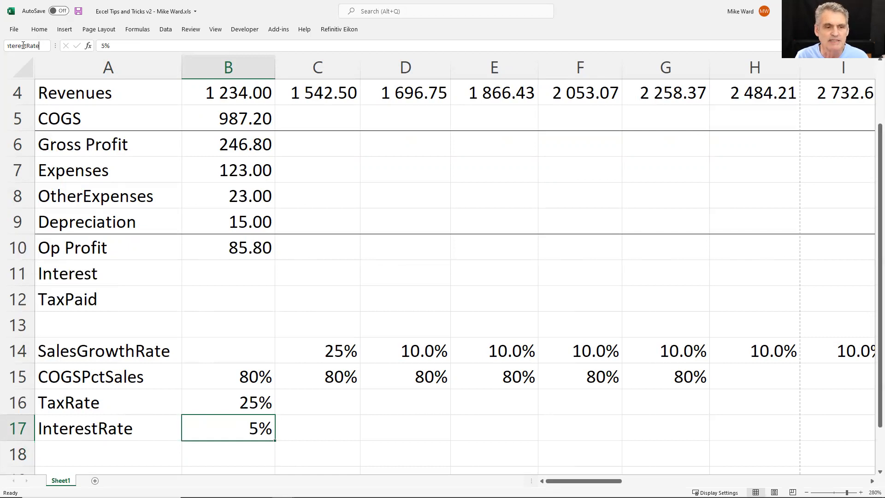
{"action": "key", "text": "Return"}
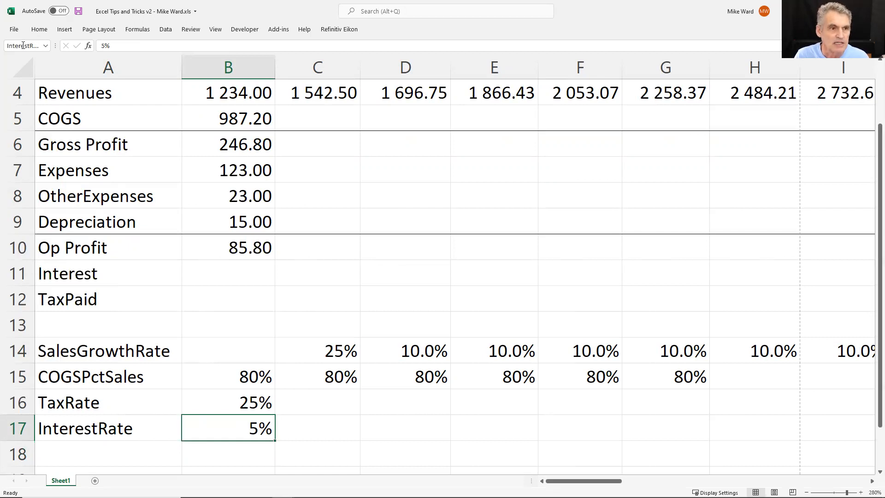
{"action": "key", "text": "Return"}
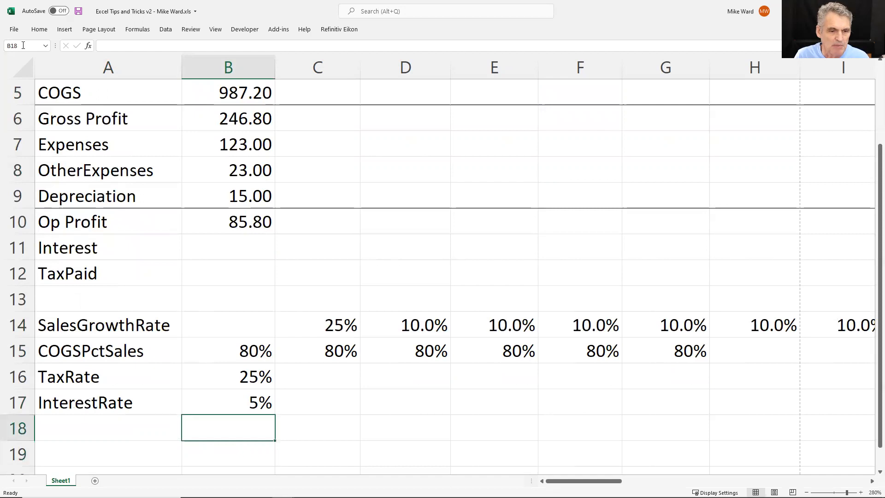
Enter 15 as the 30-Sep-21 Interest amount in B11.
{"action": "key", "text": "Up"}
{"action": "key", "text": "Up"}
{"action": "key", "text": "Up"}
{"action": "key", "text": "Up"}
{"action": "key", "text": "Up"}
{"action": "key", "text": "Up"}
{"action": "key", "text": "Up"}
{"action": "key", "text": "Up"}
{"action": "key", "text": "Down"}
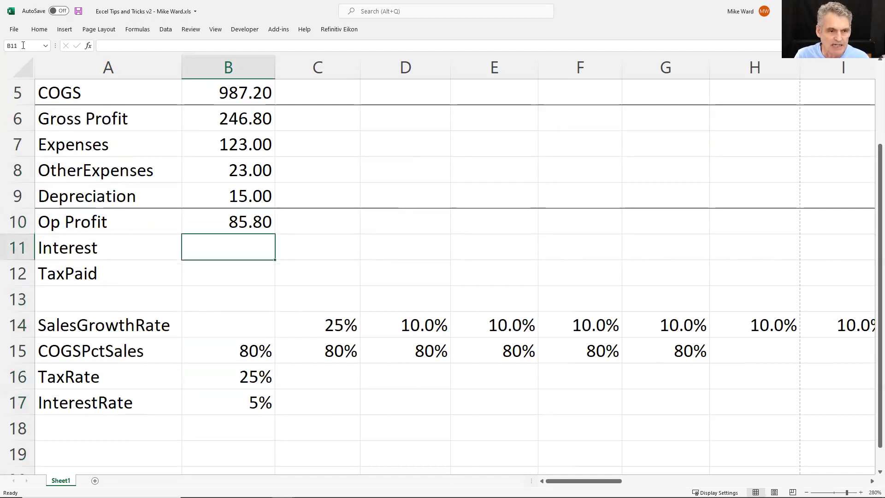
{"action": "type", "text": "15"}
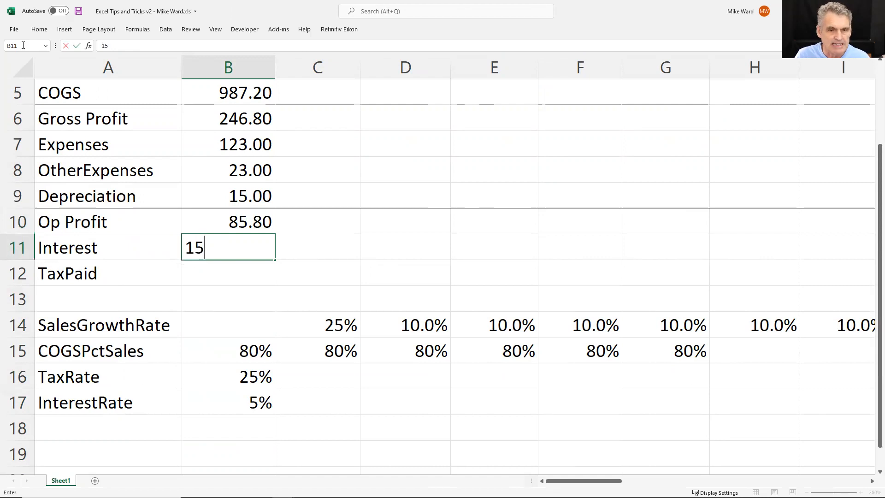
{"action": "key", "text": "Return"}
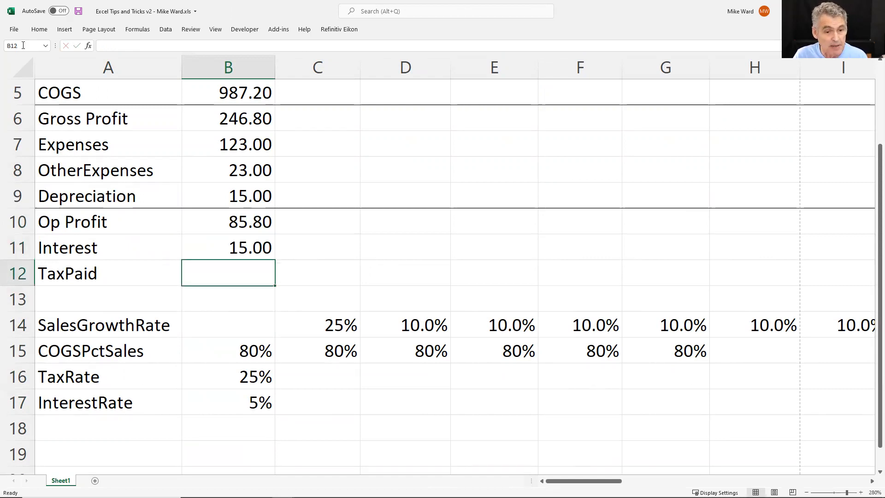
Insert a new row above TaxPaid and label it EBIT in A12.
{"action": "key", "text": "Left"}
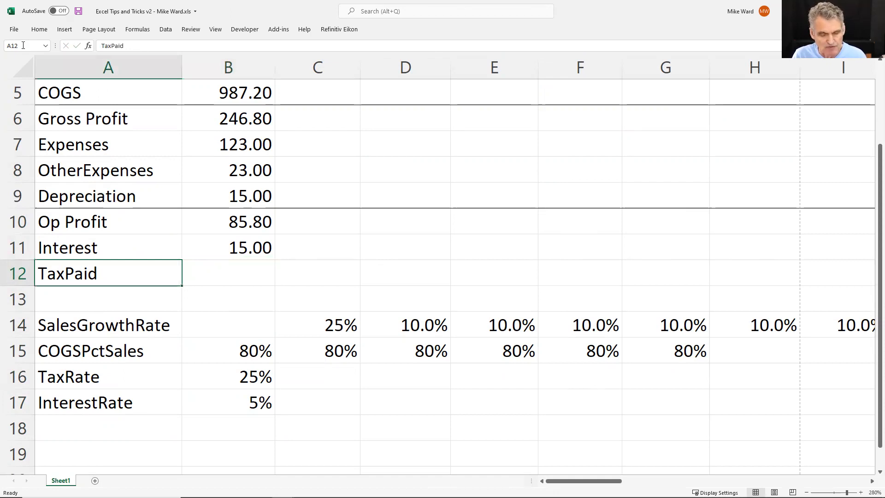
{"action": "key", "text": "shift+space"}
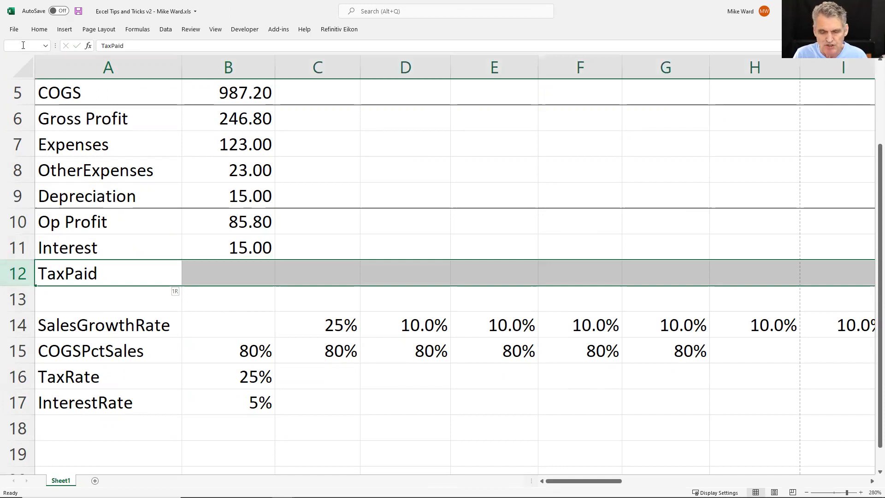
{"action": "key", "text": "ctrl+shift+equal"}
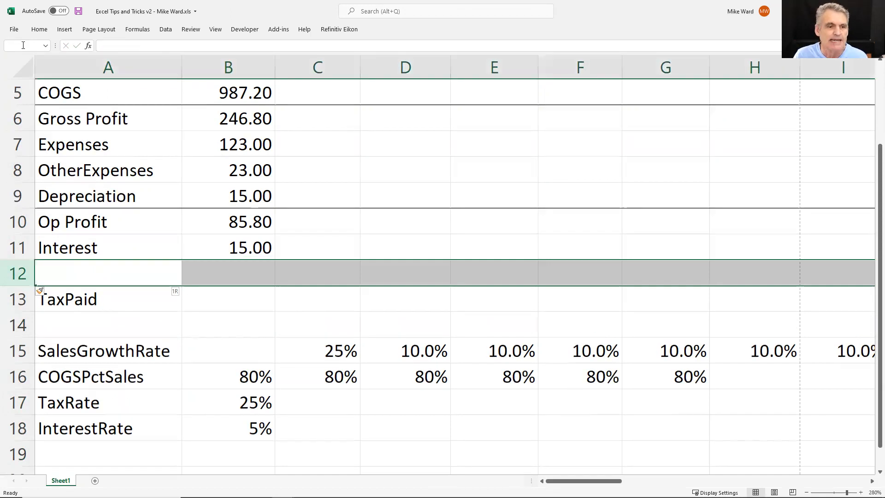
{"action": "key", "text": "Left"}
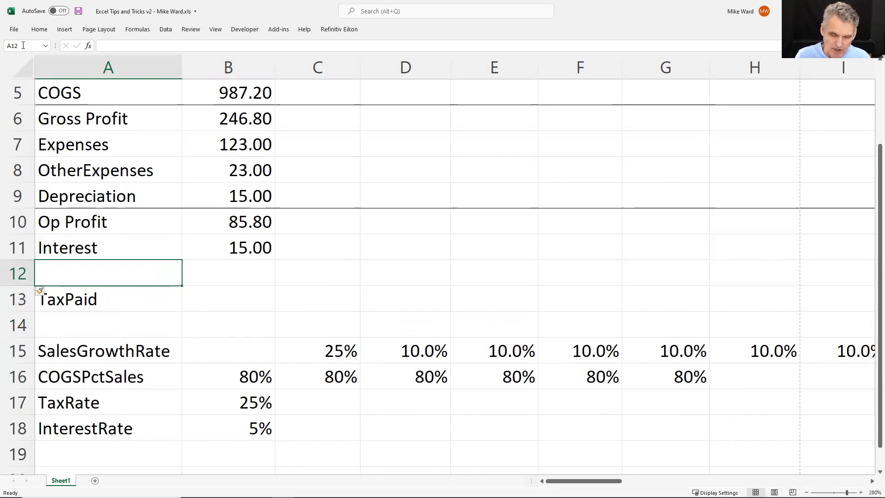
{"action": "type", "text": "EBIT"}
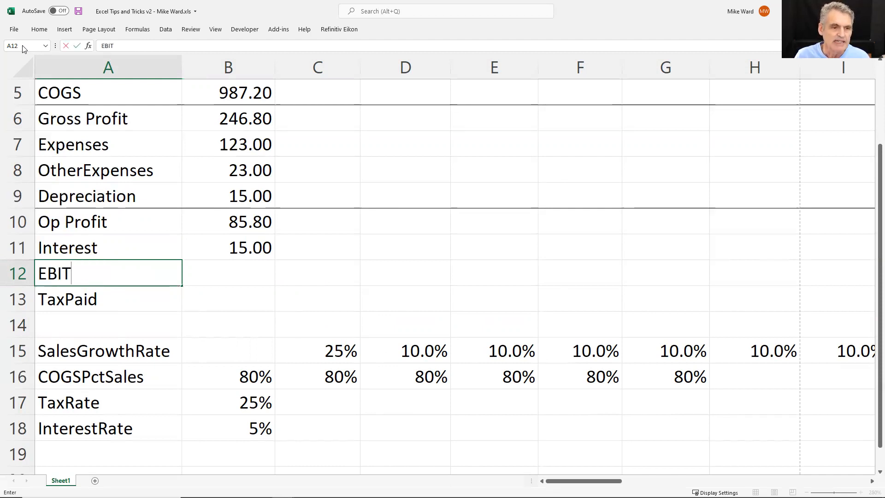
{"action": "key", "text": "Right"}
Calculate the 30-Sep-21 EBIT in B12 as Op Profit minus Interest, using =B10-B11.
{"action": "key", "text": "Left"}
{"action": "key", "text": "Up"}
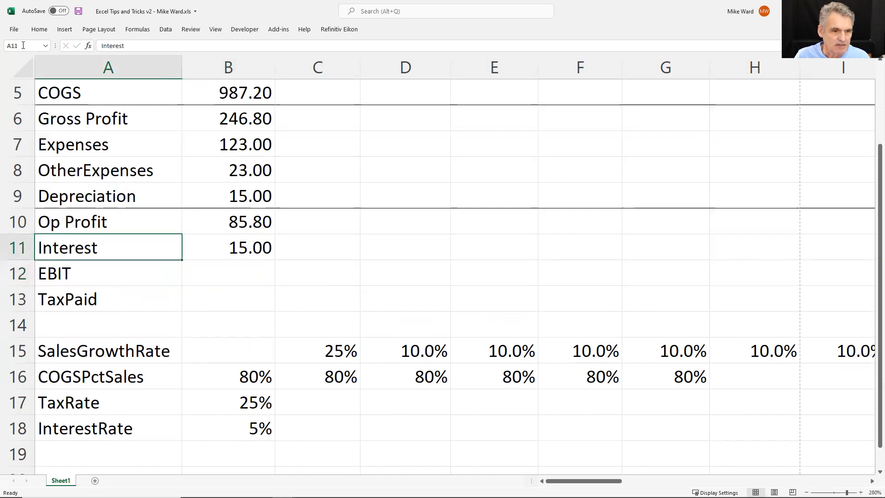
{"action": "key", "text": "Up"}
{"action": "key", "text": "Down"}
{"action": "key", "text": "Down"}
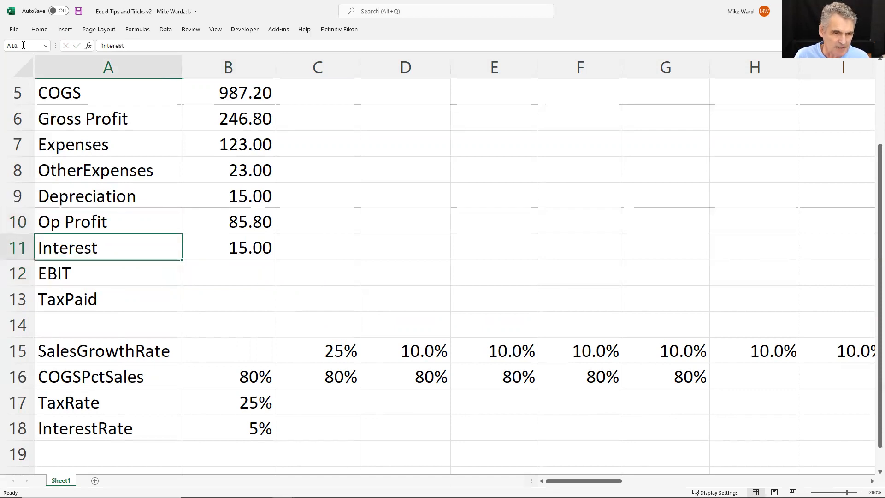
{"action": "key", "text": "Right"}
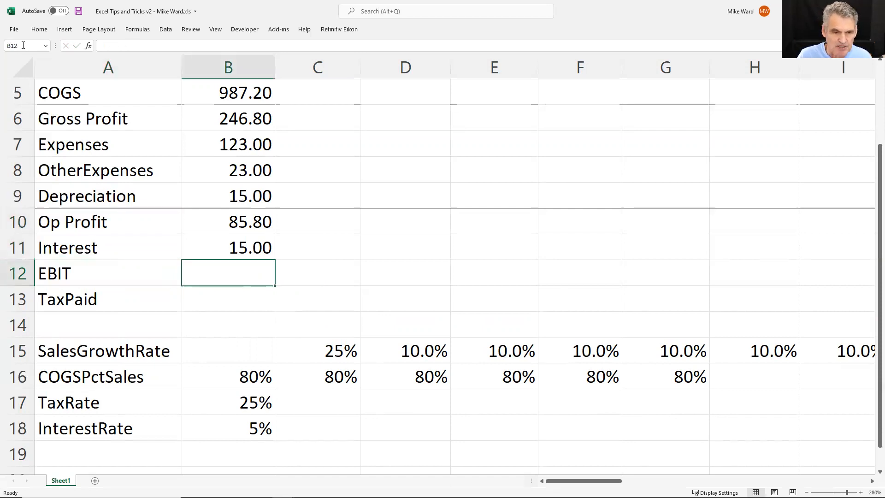
{"action": "type", "text": "="}
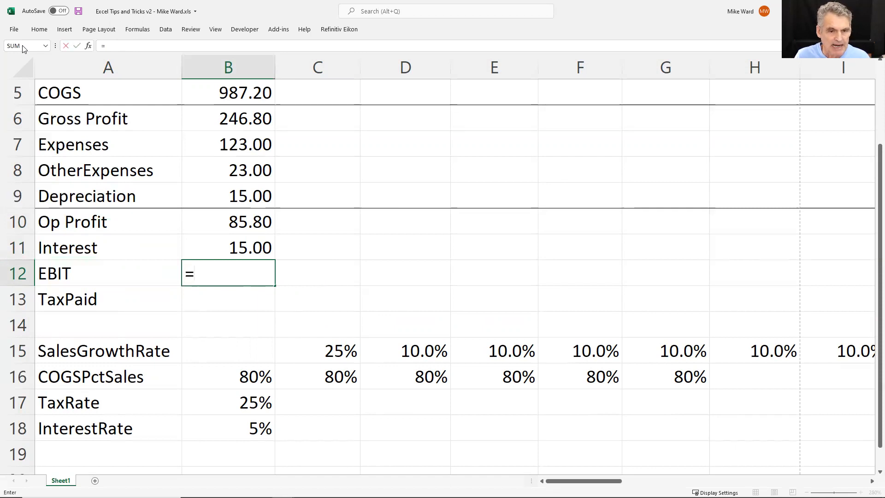
{"action": "key", "text": "Up"}
{"action": "key", "text": "Up"}
{"action": "type", "text": "-"}
{"action": "key", "text": "Up"}
{"action": "key", "text": "Return"}
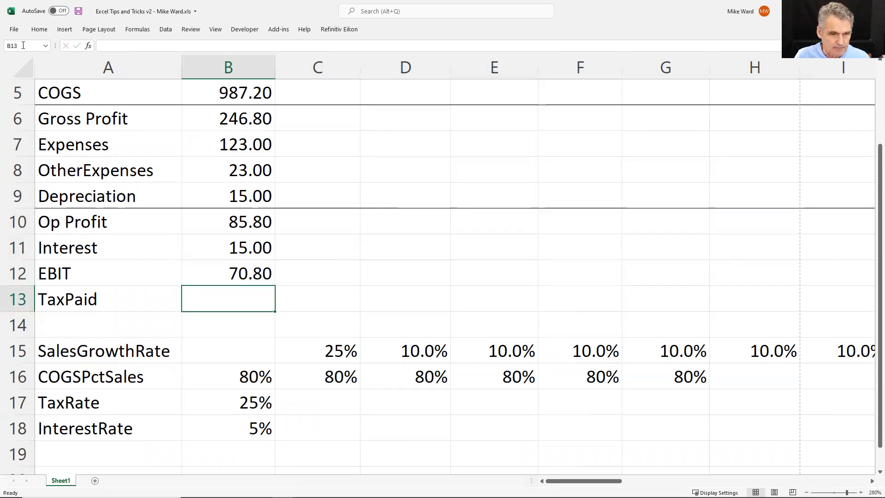
Review the EBIT cell B12 and the TaxRate cell B17 as the inputs for the tax calculation.
{"action": "key", "text": "Left"}
{"action": "key", "text": "Up"}
{"action": "key", "text": "Right"}
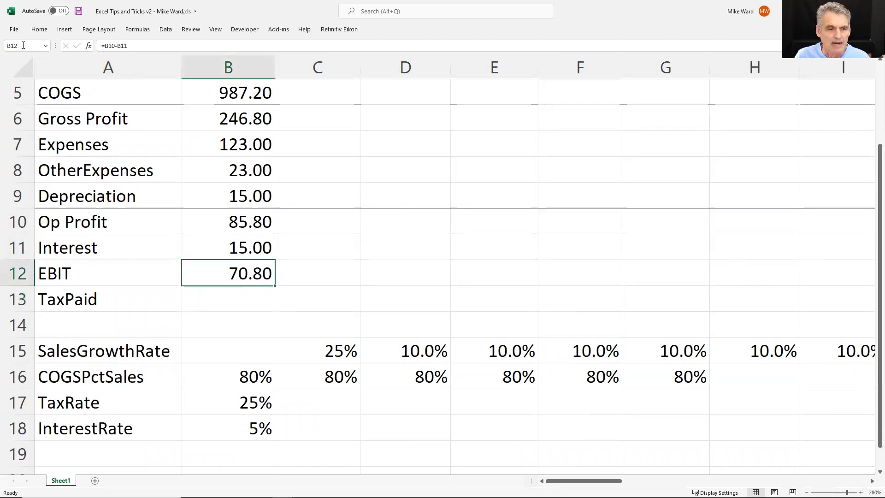
{"action": "key", "text": "Down"}
{"action": "key", "text": "Down"}
{"action": "key", "text": "Down"}
{"action": "key", "text": "Down"}
{"action": "key", "text": "Down"}
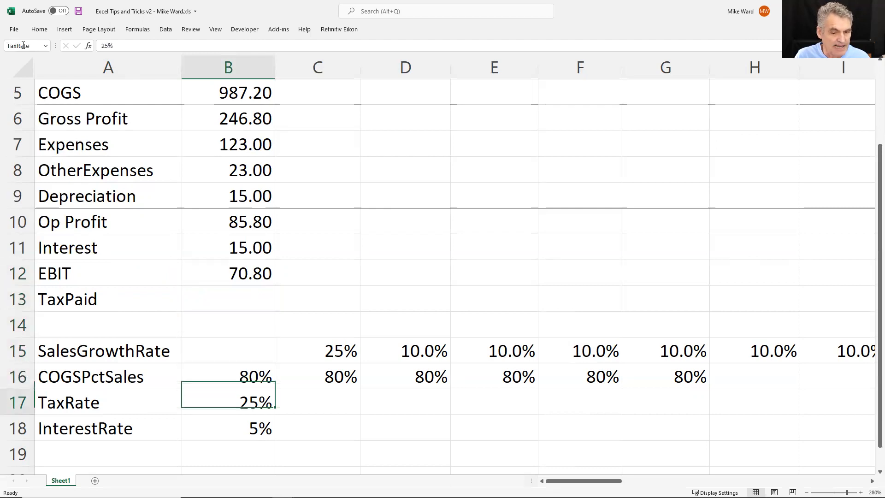
{"action": "key", "text": "Up"}
{"action": "key", "text": "Up"}
{"action": "key", "text": "Up"}
{"action": "key", "text": "Up"}
{"action": "key", "text": "Up"}
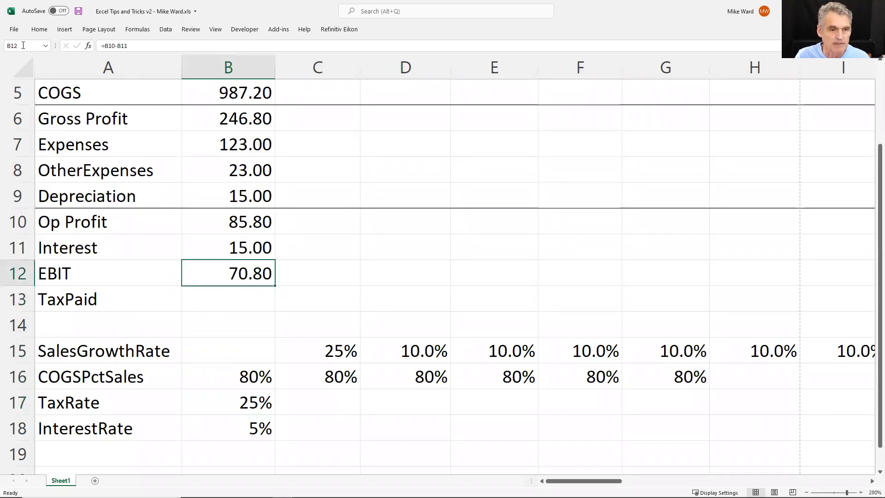
Calculate the 30-Sep-21 TaxPaid in B13 as EBIT times the TaxRate name, using =B12*TaxRate, and format it with two decimals.
{"action": "key", "text": "Down"}
{"action": "type", "text": "="}
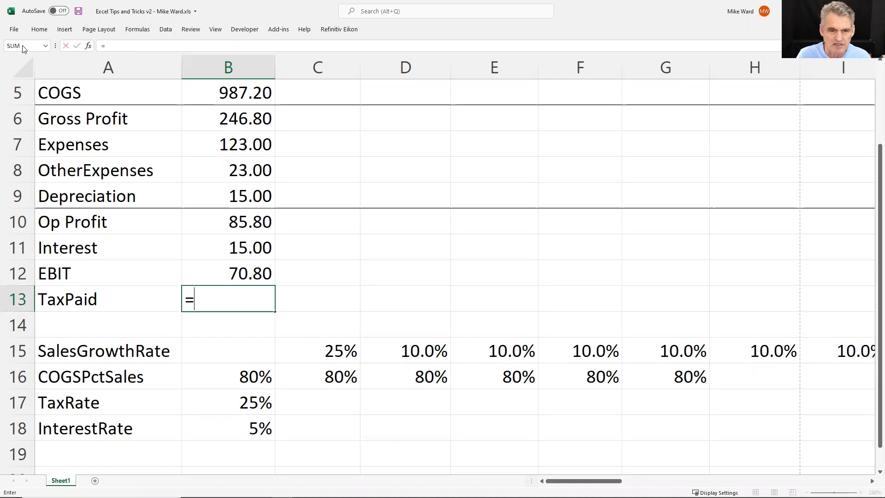
{"action": "key", "text": "Up"}
{"action": "type", "text": "*"}
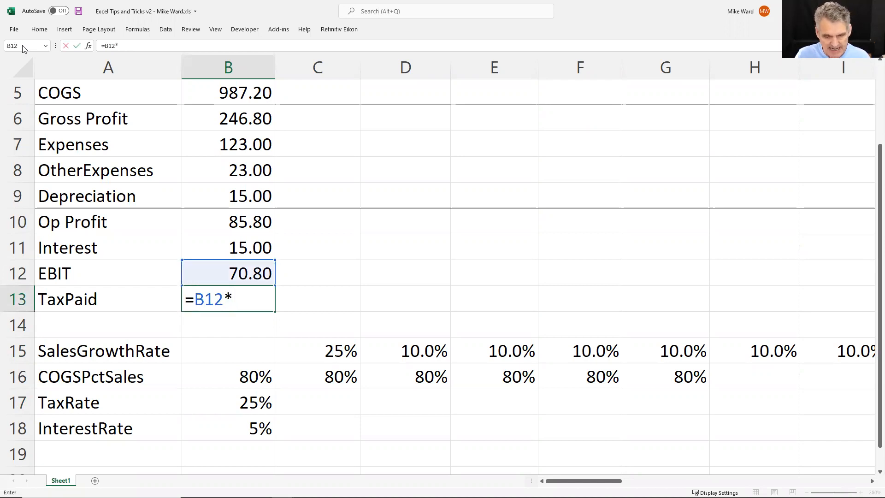
{"action": "type", "text": "ta"}
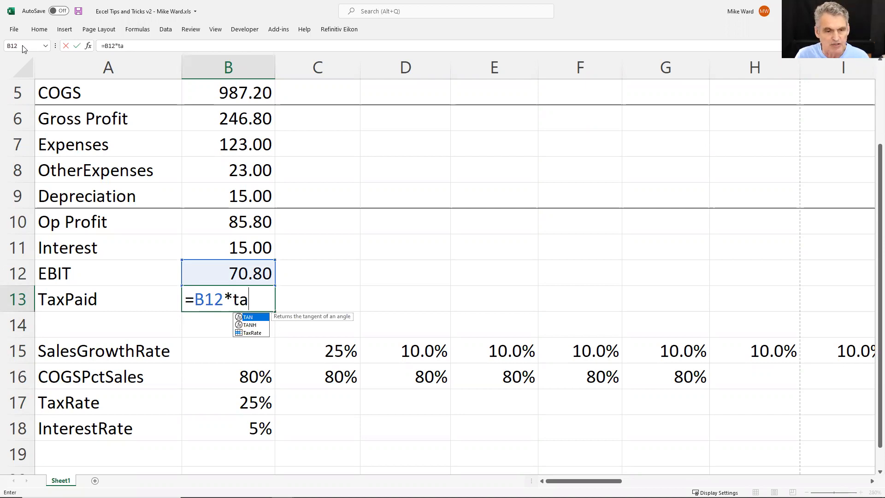
{"action": "key", "text": "Down"}
{"action": "key", "text": "Down"}
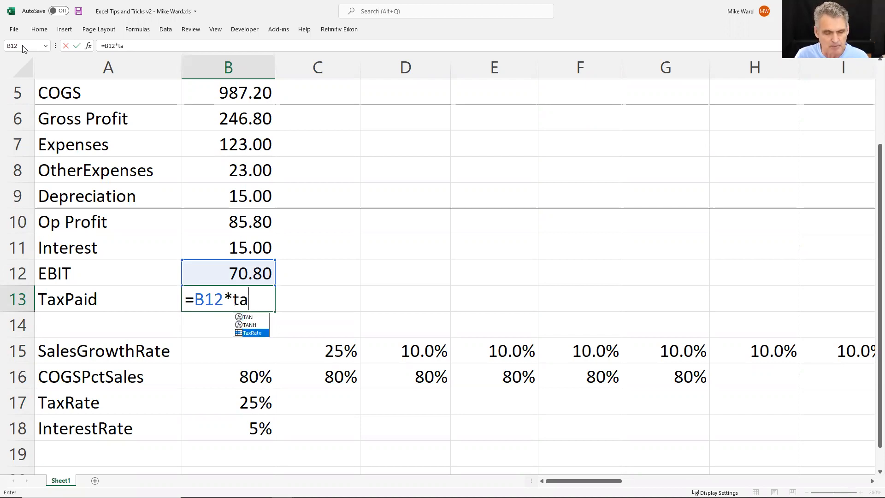
{"action": "key", "text": "Tab"}
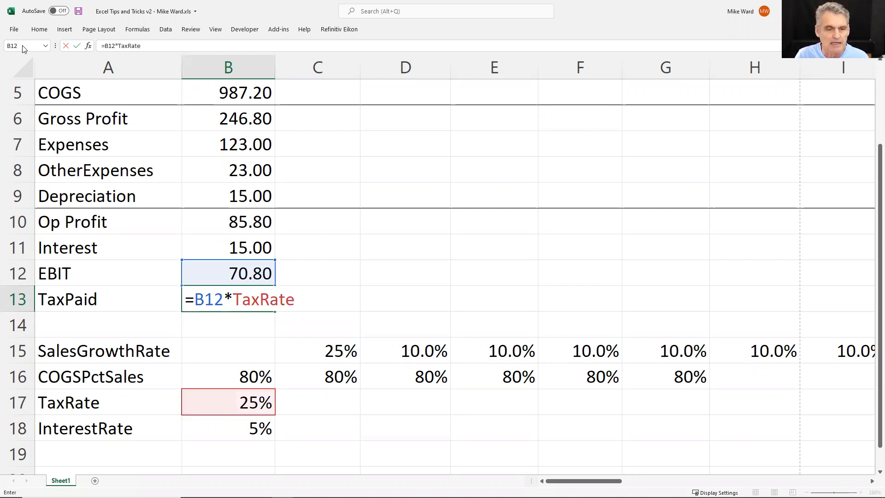
{"action": "key", "text": "Return"}
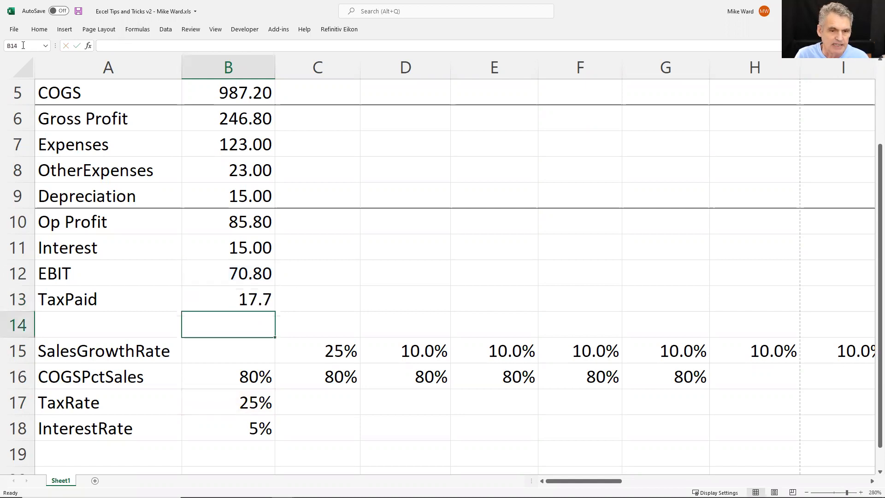
{"action": "key", "text": "Up"}
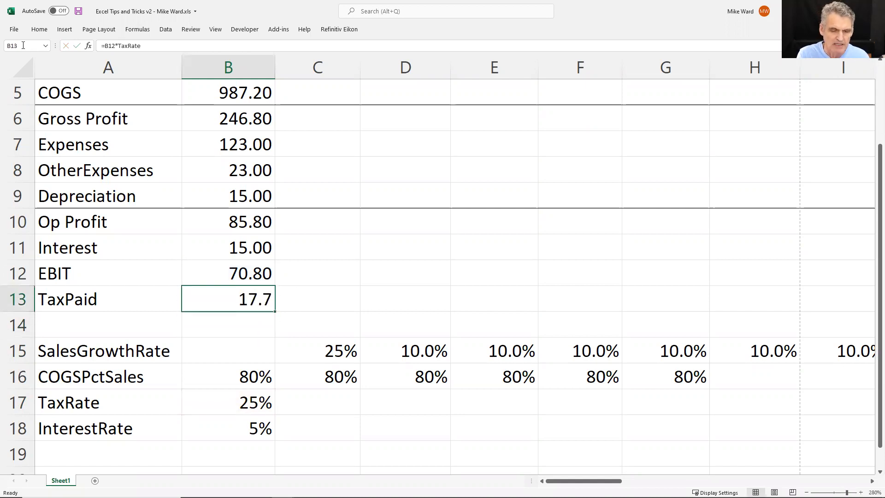
{"action": "key", "text": "ctrl+shift+1"}
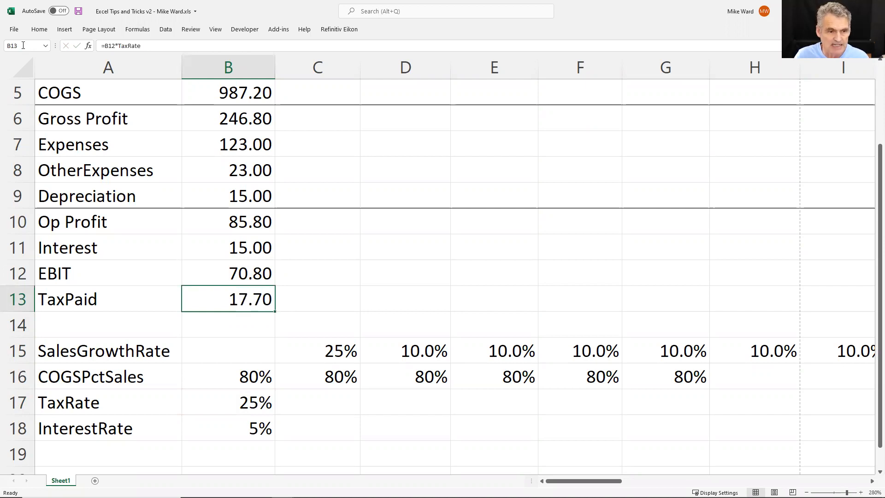
{"action": "key", "text": "Left"}
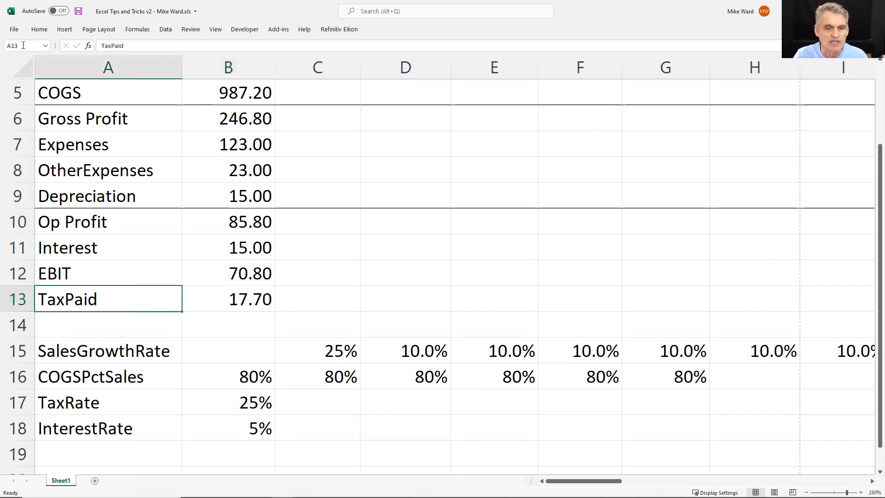
{"action": "key", "text": "shift+space"}
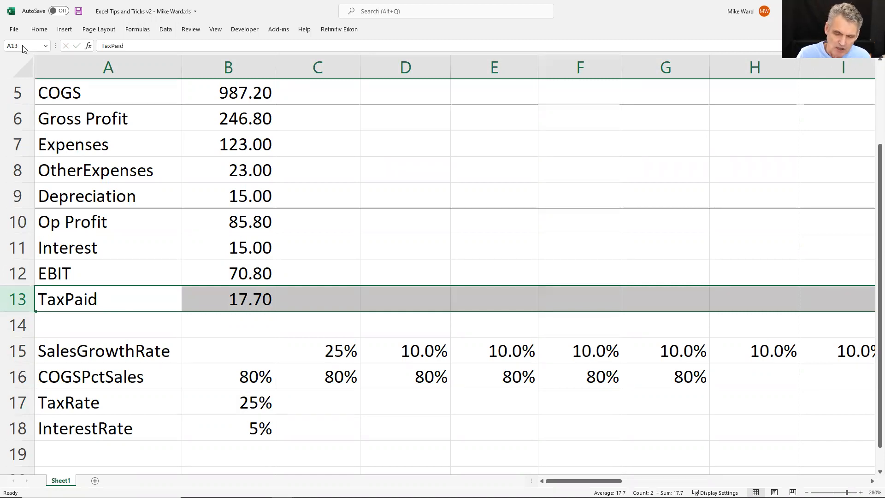
{"action": "key", "text": "alt+h"}
{"action": "key", "text": "o"}
{"action": "key", "text": "i"}
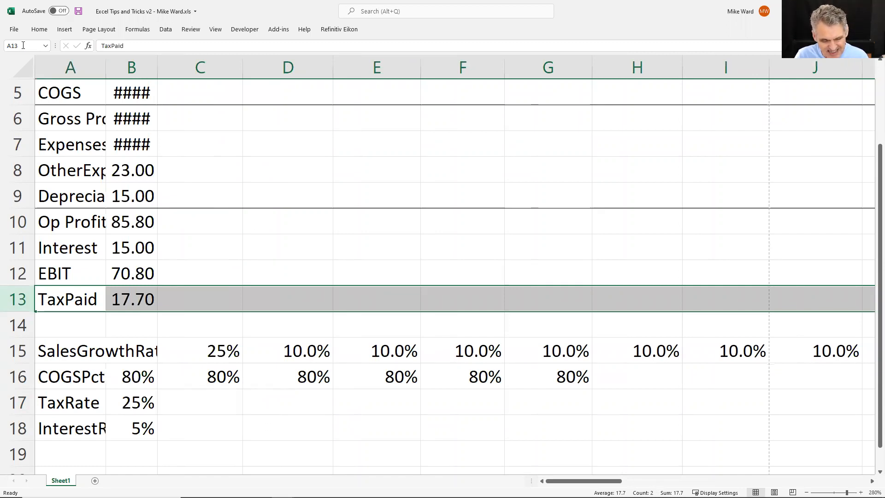
{"action": "key", "text": "ctrl+z"}
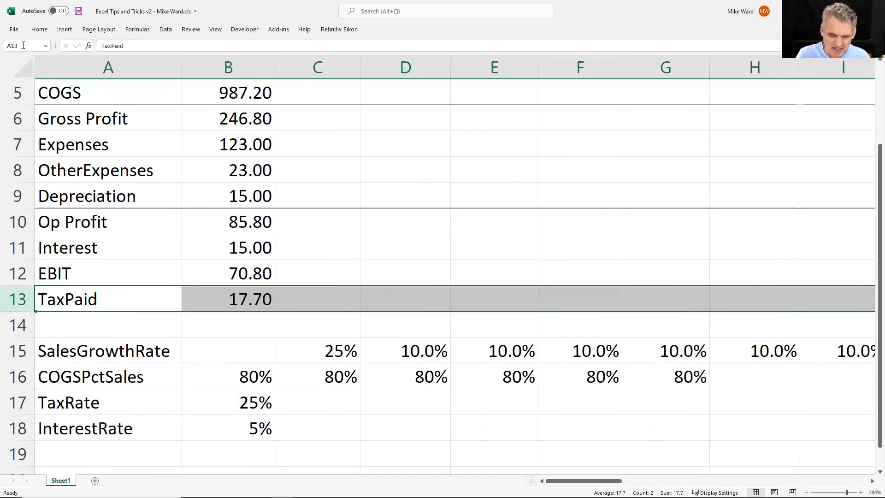
Add a bottom border along the TaxPaid row and insert three blank rows above SalesGrowthRate, starting at row 14.
{"action": "key", "text": "Down"}
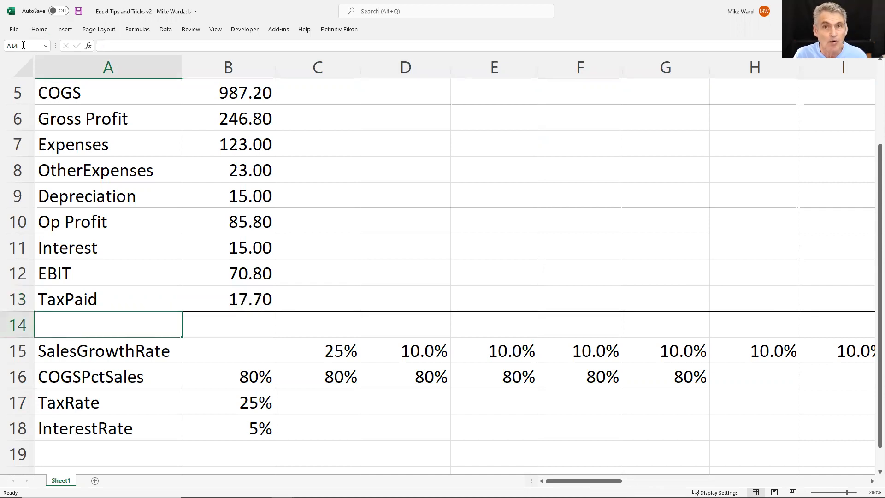
{"action": "key", "text": "shift+space"}
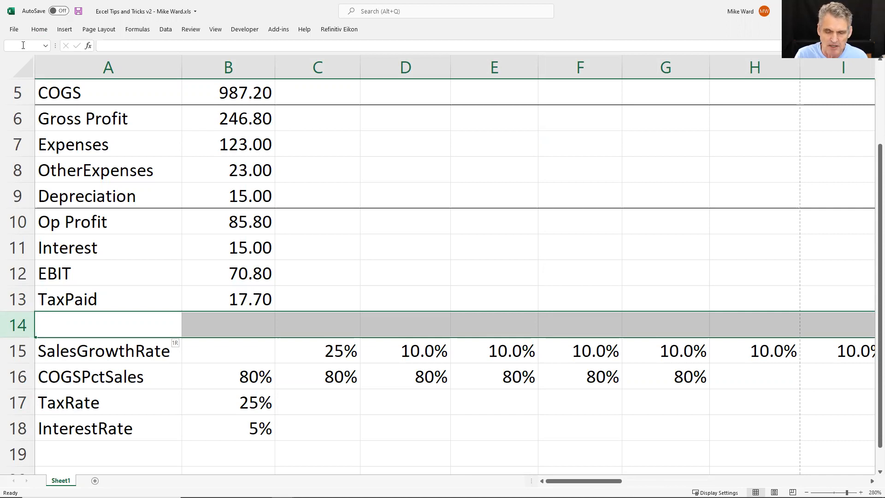
{"action": "key", "text": "ctrl+shift+plus"}
{"action": "key", "text": "ctrl+shift+plus"}
{"action": "key", "text": "ctrl+shift+plus"}
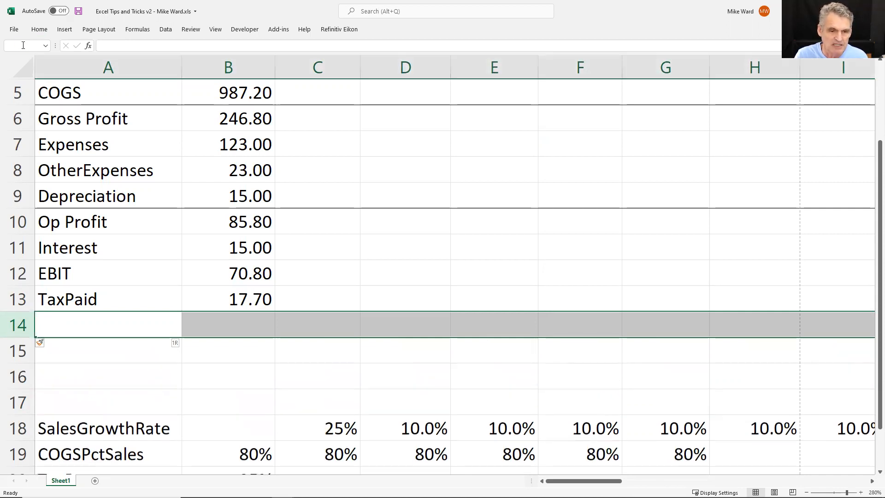
Label the row directly below TaxPaid as NetIncome in A14.
{"action": "type", "text": "A17"}
{"action": "key", "text": "Return"}
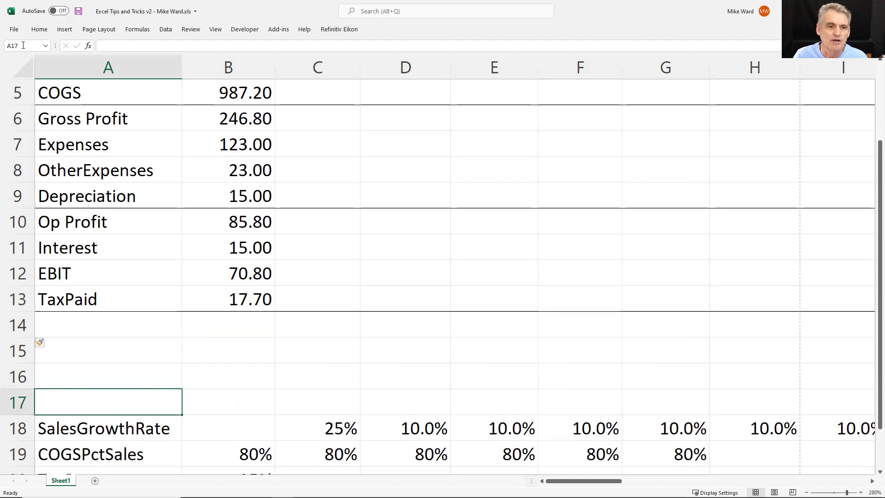
{"action": "key", "text": "Up"}
{"action": "key", "text": "Up"}
{"action": "key", "text": "Up"}
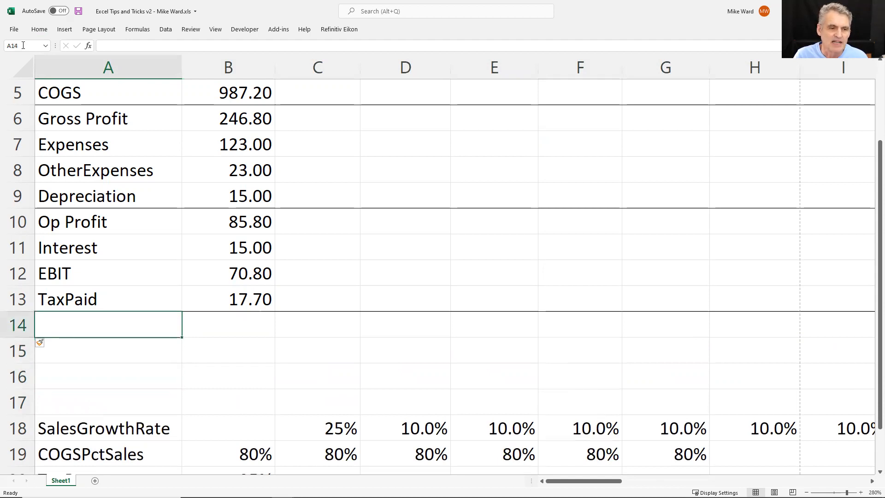
{"action": "type", "text": "Ne"}
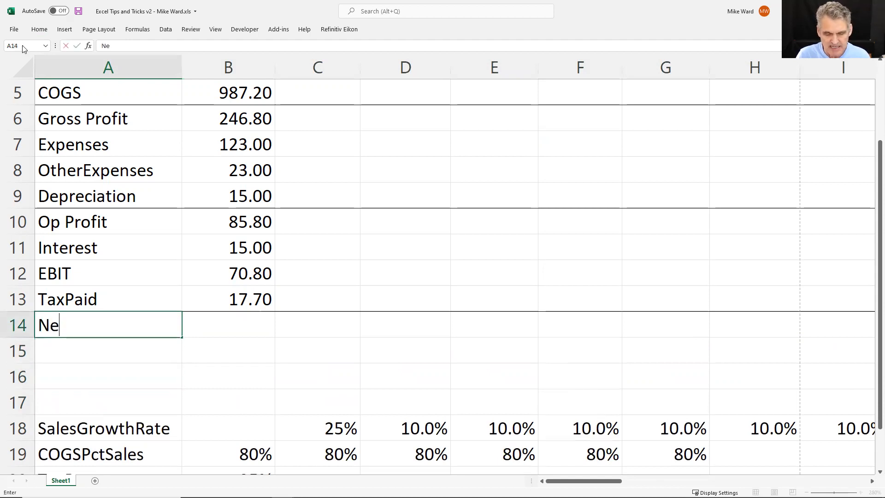
{"action": "type", "text": "tIncome"}
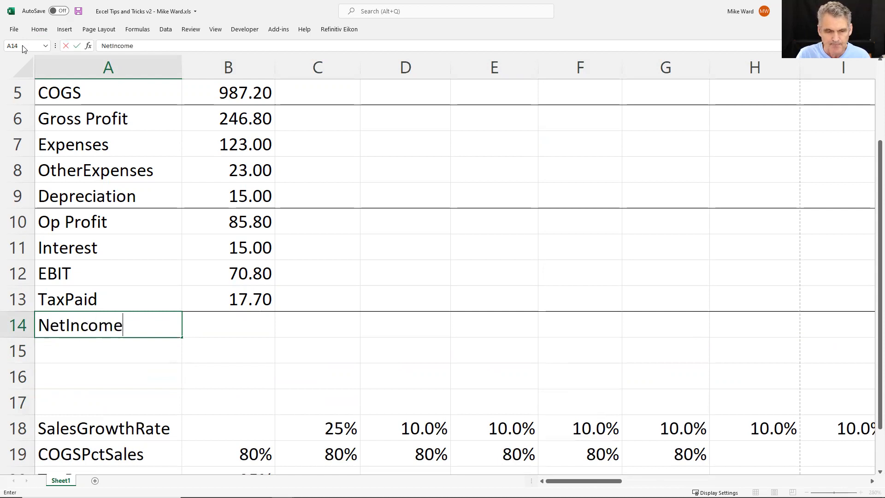
{"action": "key", "text": "Tab"}
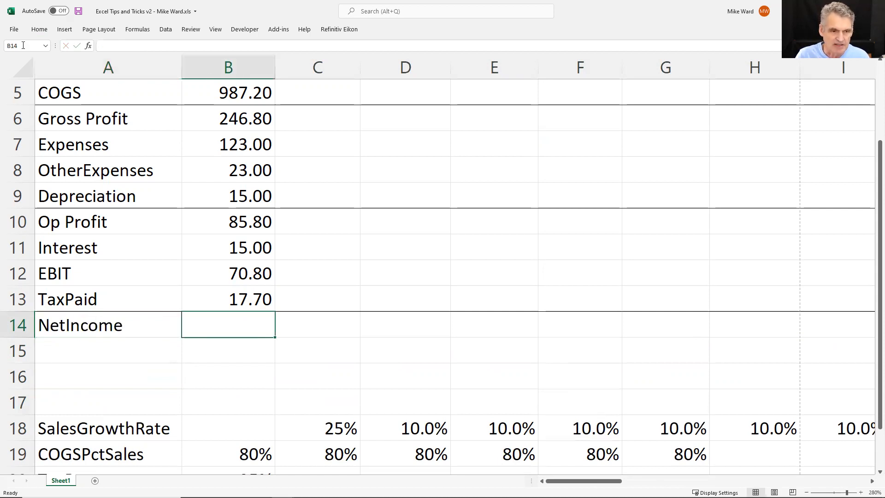
Calculate the 30-Sep-21 NetIncome in B14 as EBIT minus TaxPaid, using =B12-B13.
{"action": "type", "text": "="}
{"action": "key", "text": "Up"}
{"action": "key", "text": "Up"}
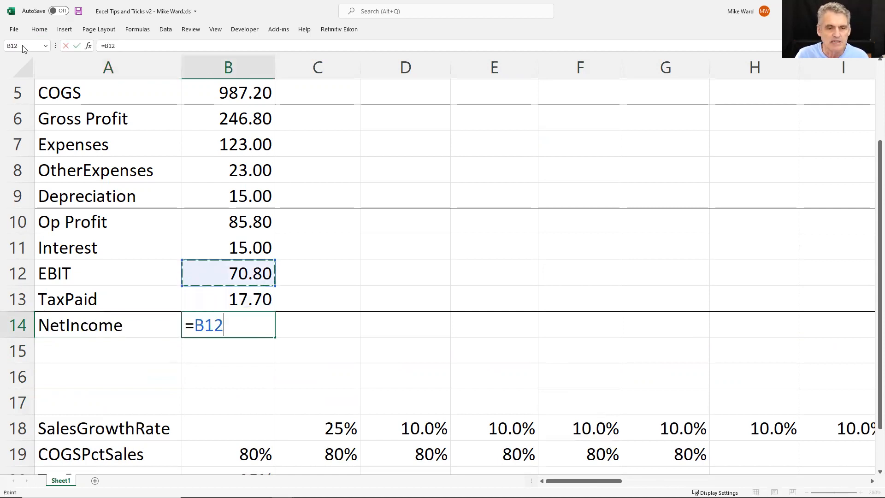
{"action": "type", "text": "-"}
{"action": "key", "text": "Up"}
{"action": "key", "text": "Return"}
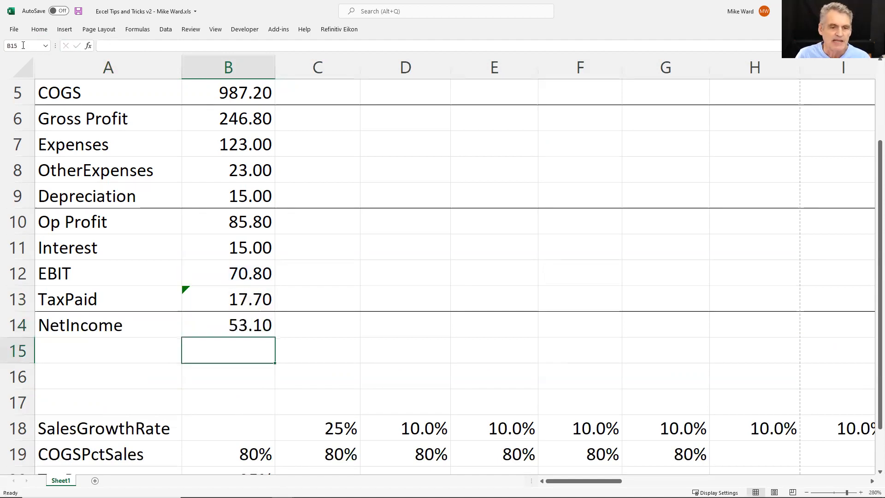
Copy the 30-Sep-21 figures from COGS to NetIncome (B5:B14) across all the following months.
{"action": "key", "text": "Up"}
{"action": "key", "text": "Up"}
{"action": "key", "text": "Up"}
{"action": "key", "text": "Up"}
{"action": "key", "text": "Up"}
{"action": "key", "text": "Up"}
{"action": "key", "text": "Up"}
{"action": "key", "text": "Up"}
{"action": "key", "text": "Up"}
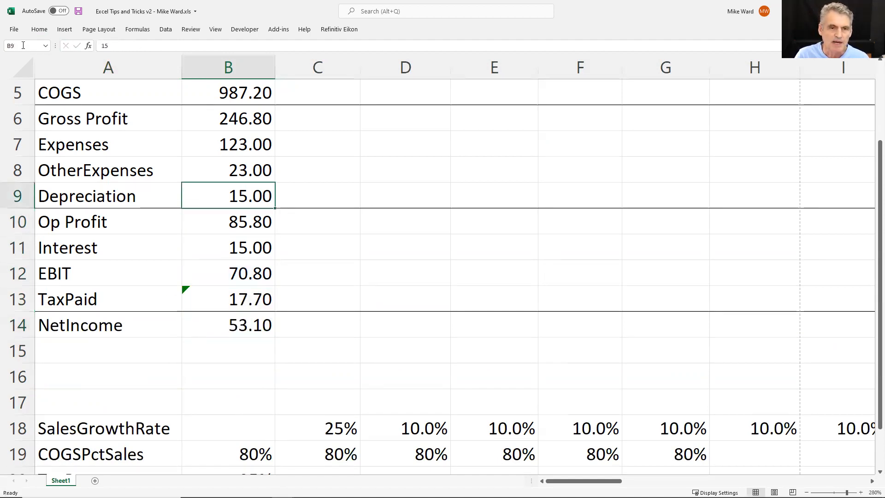
{"action": "key", "text": "Up"}
{"action": "key", "text": "Up"}
{"action": "key", "text": "Down"}
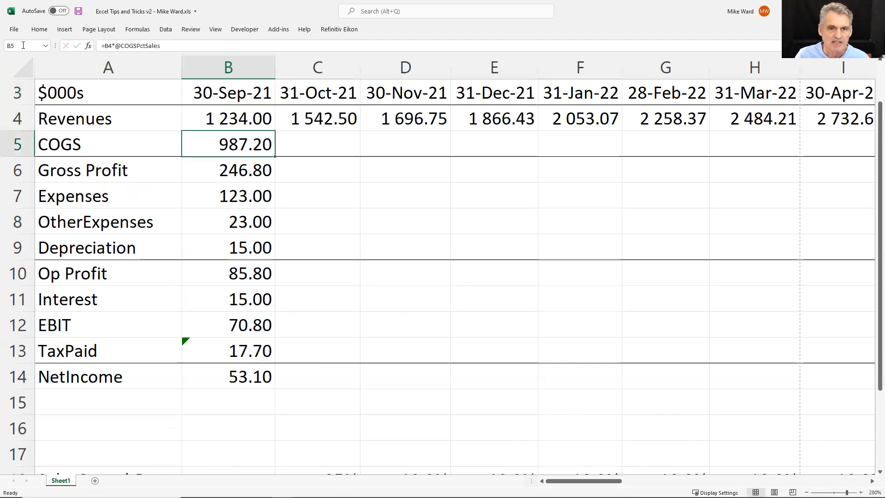
{"action": "key", "text": "ctrl+shift+Down"}
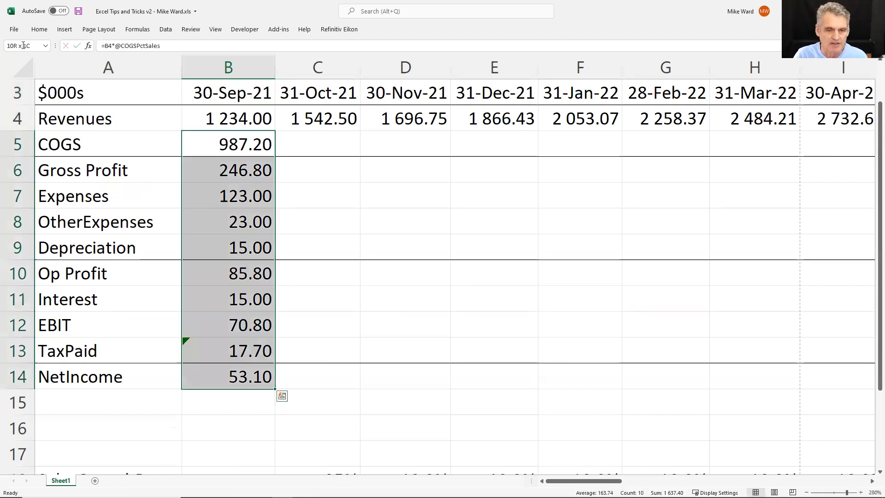
{"action": "key", "text": "ctrl+c"}
{"action": "key", "text": "shift+Right"}
{"action": "key", "text": "shift+Right"}
{"action": "key", "text": "shift+Right"}
{"action": "key", "text": "shift+Right"}
{"action": "key", "text": "shift+Right"}
{"action": "key", "text": "shift+Right"}
{"action": "key", "text": "shift+Right"}
{"action": "key", "text": "shift+Right"}
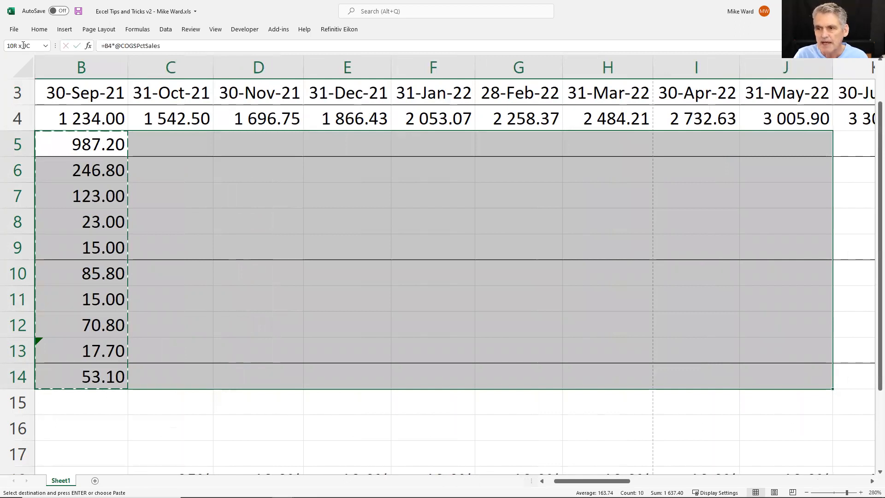
{"action": "key", "text": "ctrl+shift+Right"}
{"action": "key", "text": "ctrl+v"}
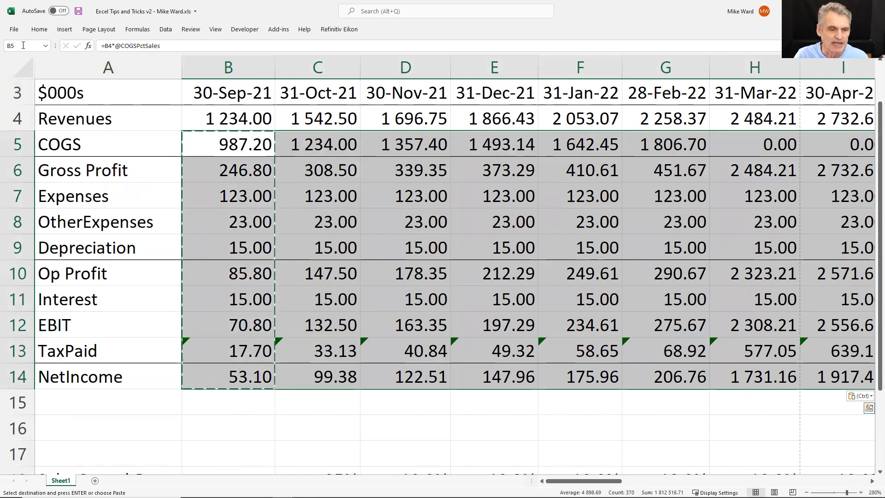
Review the filled monthly income statement from the title row down to the Expenses row.
{"action": "key", "text": "Up"}
{"action": "key", "text": "Up"}
{"action": "key", "text": "Up"}
{"action": "key", "text": "Up"}
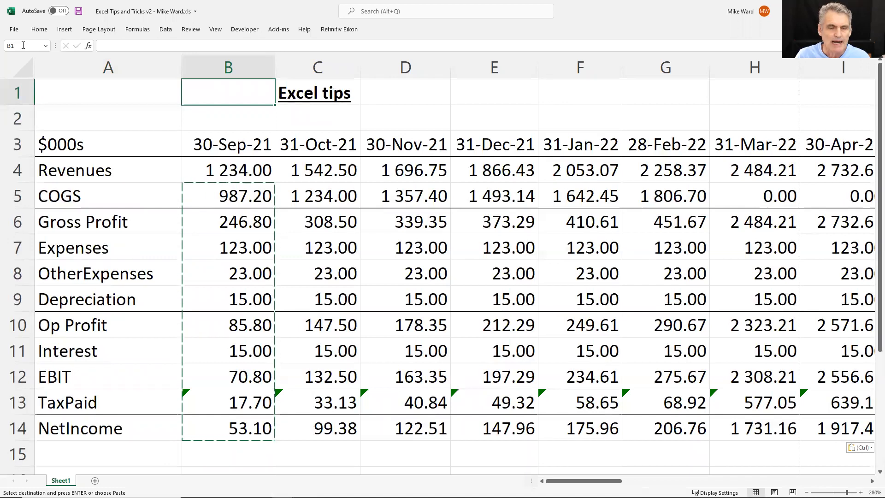
{"action": "key", "text": "Down"}
{"action": "key", "text": "Down"}
{"action": "key", "text": "Down"}
{"action": "key", "text": "Down"}
{"action": "key", "text": "Down"}
{"action": "key", "text": "Down"}
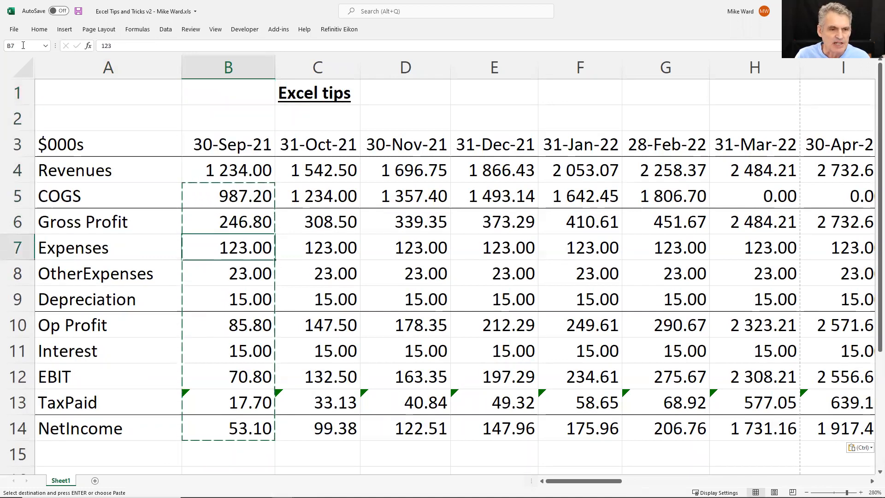
{"action": "key", "text": "Left"}
{"action": "key", "text": "Right"}
{"action": "key", "text": "Right"}
{"action": "key", "text": "Right"}
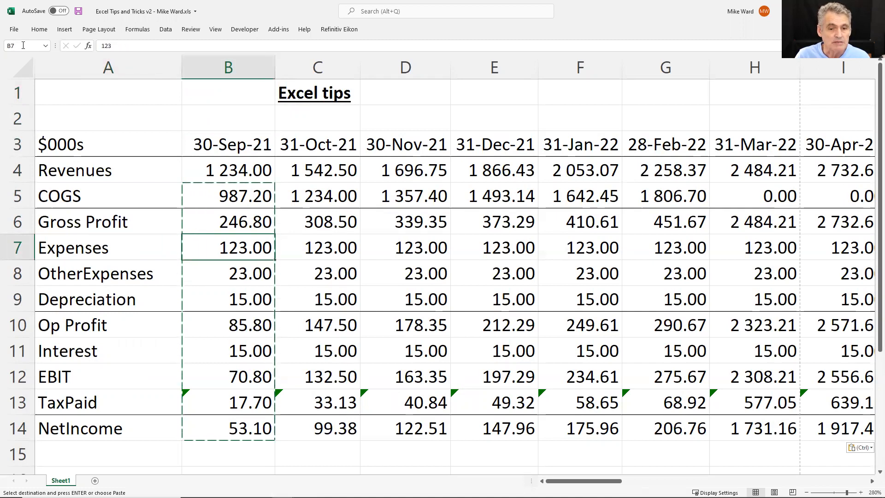
{"action": "key", "text": "Left"}
{"action": "key", "text": "Left"}
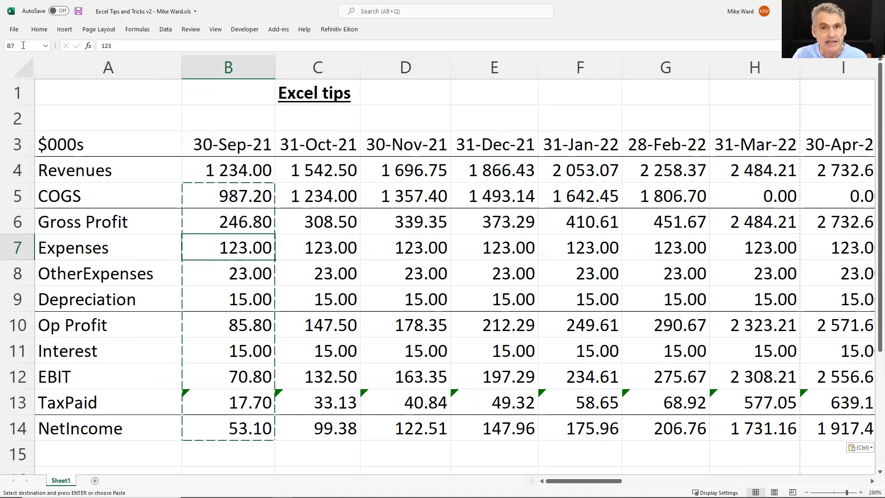
Set the 30-Sep-21 Expenses amount in B7 to 126.
{"action": "key", "text": "F2"}
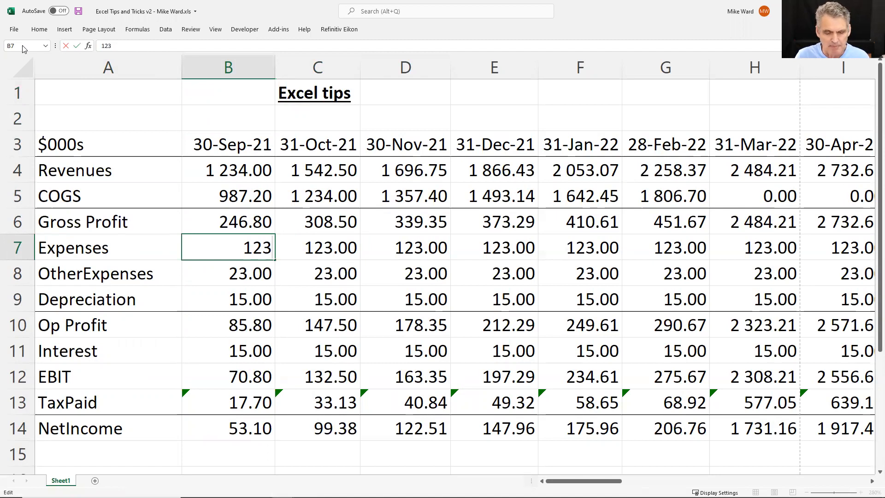
{"action": "key", "text": "BackSpace"}
{"action": "type", "text": "6"}
{"action": "key", "text": "Return"}
{"action": "key", "text": "Up"}
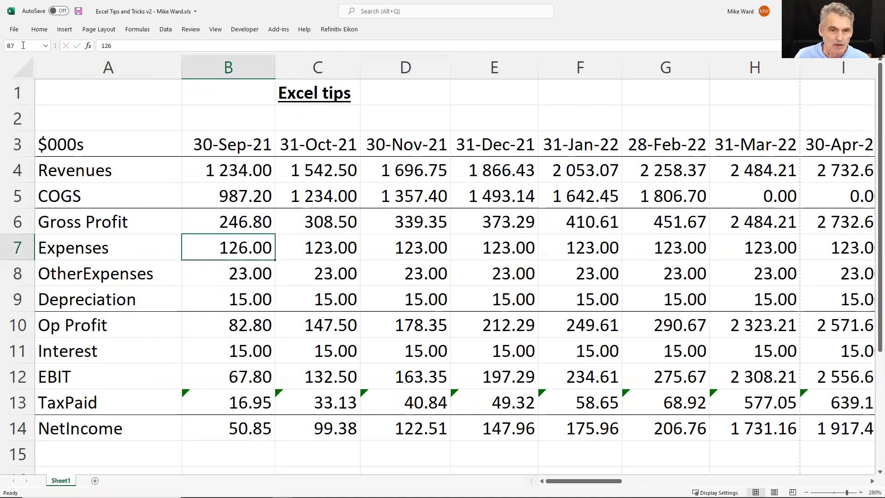
Review the 30-Sep-21 column from Expenses down to the rate assumptions, ending at the InterestRate value in B21.
{"action": "key", "text": "Down"}
{"action": "key", "text": "Down"}
{"action": "key", "text": "Down"}
{"action": "key", "text": "Down"}
{"action": "key", "text": "Down"}
{"action": "key", "text": "Down"}
{"action": "key", "text": "Down"}
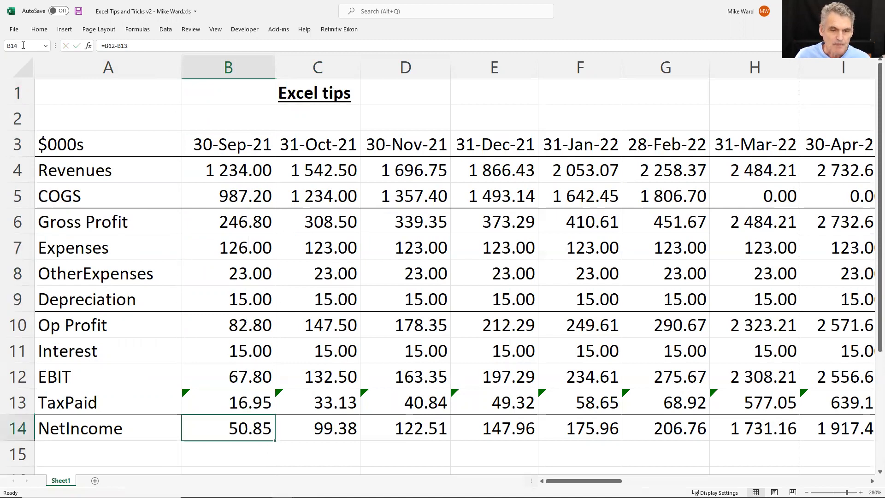
{"action": "key", "text": "Down"}
{"action": "key", "text": "Down"}
{"action": "key", "text": "Down"}
{"action": "key", "text": "Down"}
{"action": "key", "text": "Down"}
{"action": "key", "text": "Down"}
{"action": "key", "text": "Down"}
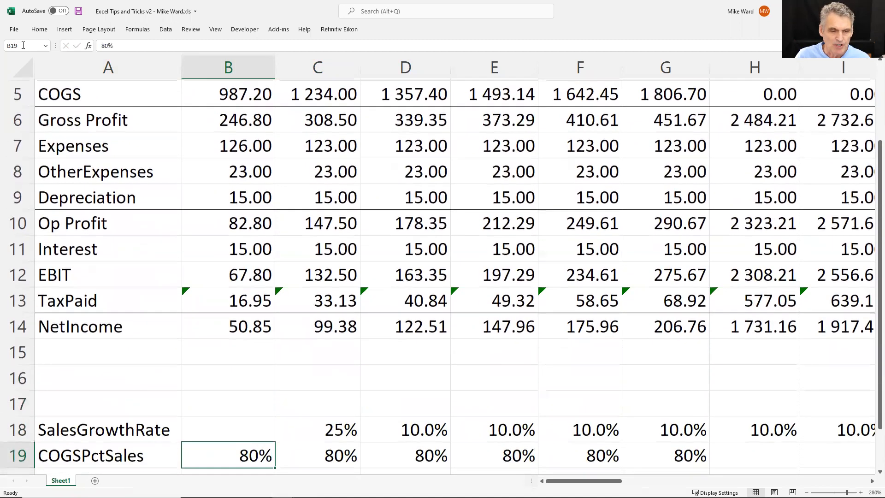
{"action": "key", "text": "Down"}
{"action": "key", "text": "Up"}
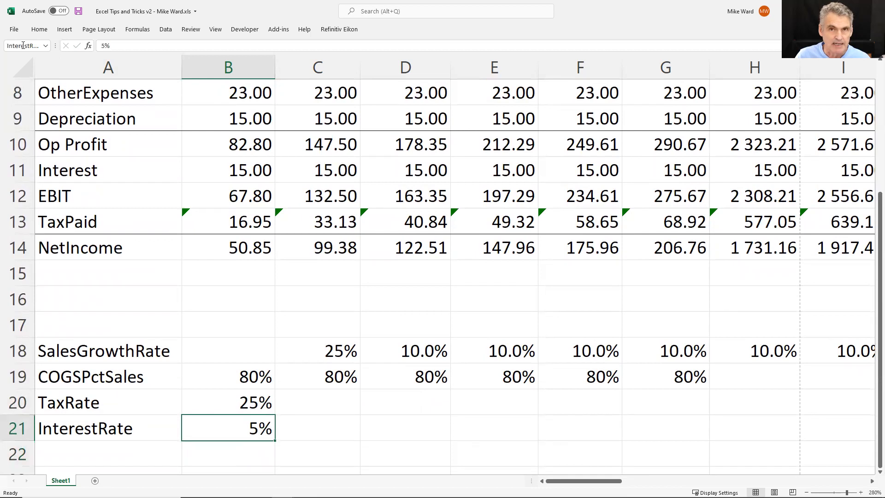
{"action": "key", "text": "Left"}
{"action": "key", "text": "Right"}
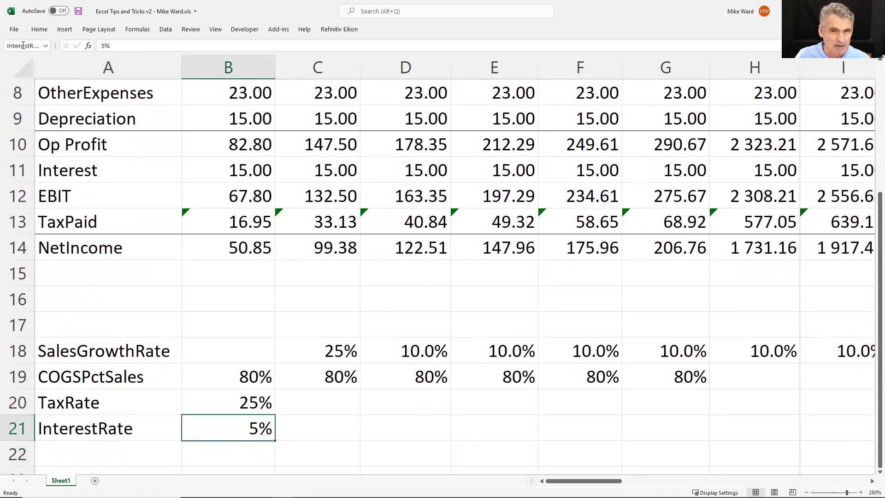
{"action": "key", "text": "Down"}
{"action": "key", "text": "Left"}
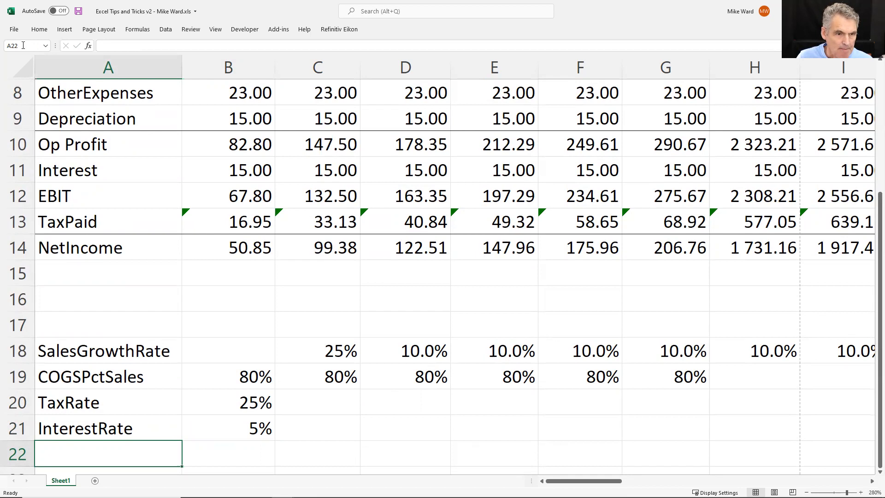
{"action": "key", "text": "Up"}
{"action": "key", "text": "Right"}
{"action": "key", "text": "Down"}
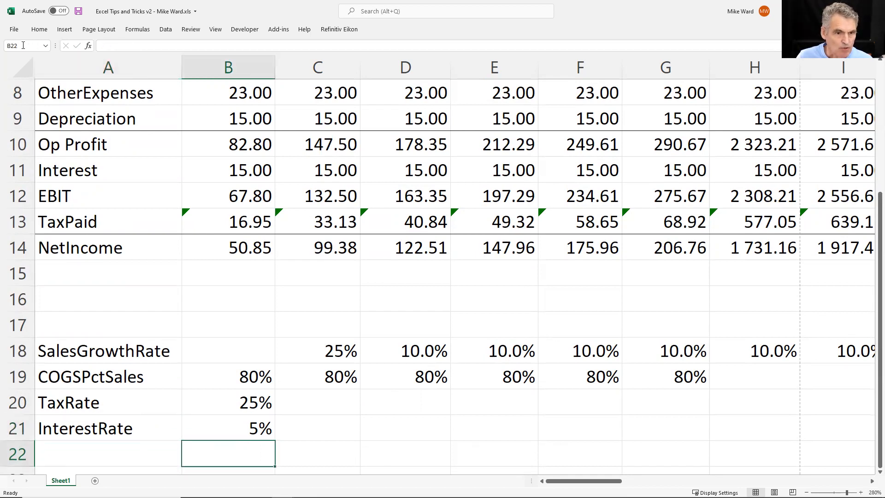
{"action": "key", "text": "Left"}
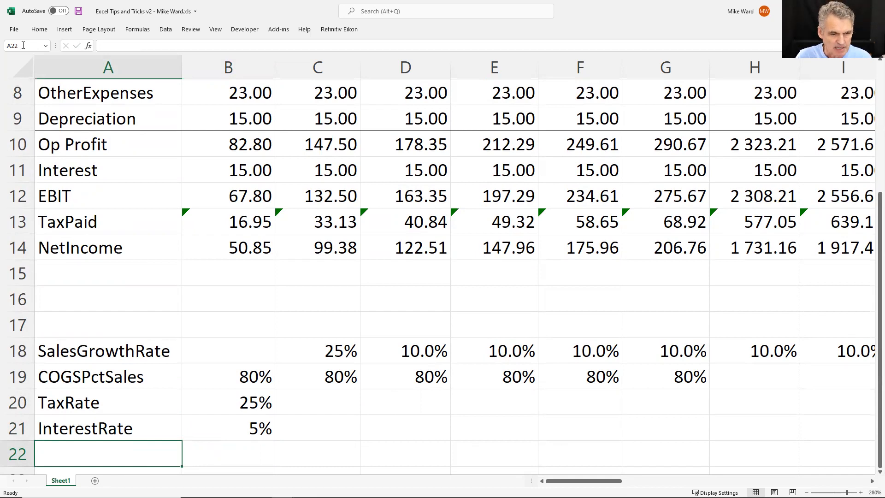
{"action": "key", "text": "Up"}
{"action": "key", "text": "Down"}
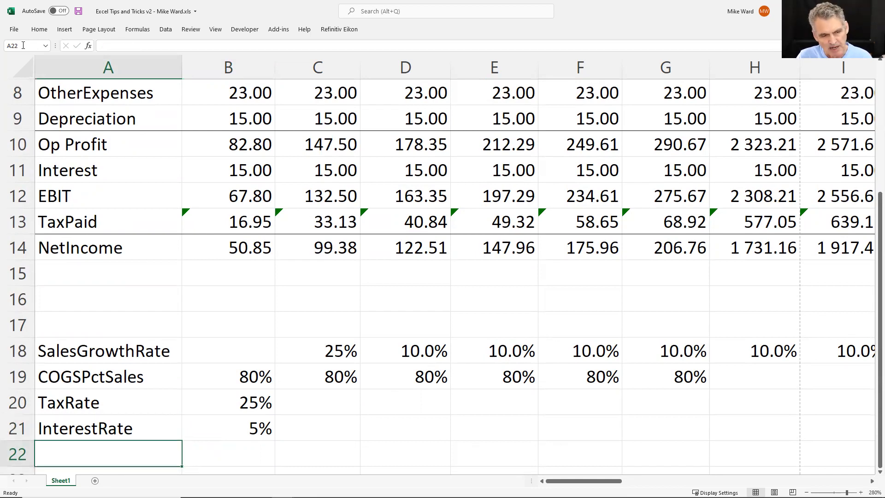
{"action": "key", "text": "Up"}
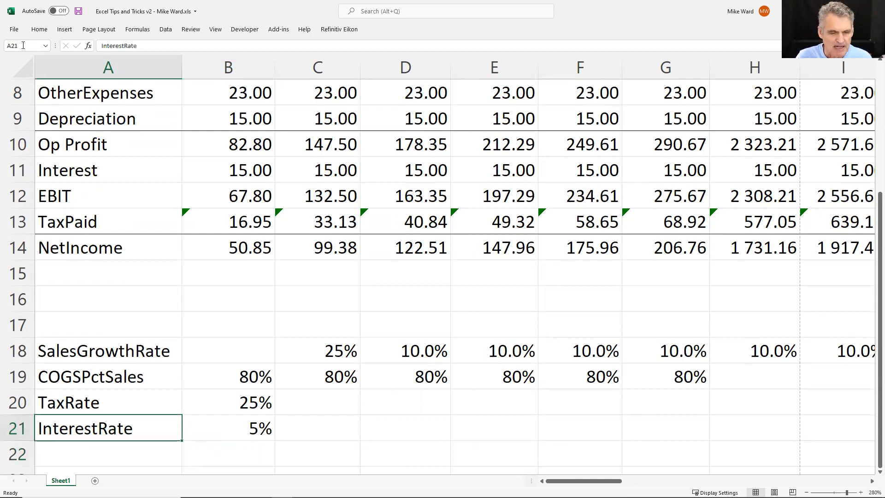
{"action": "key", "text": "Right"}
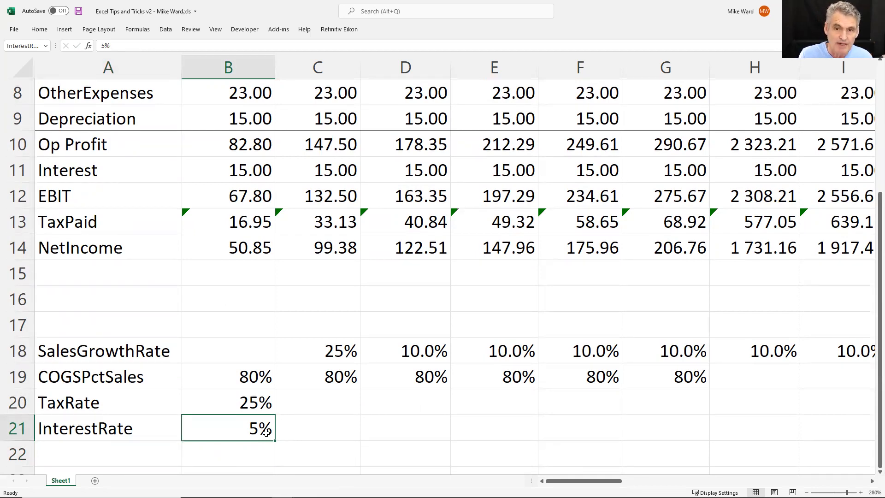
Delete the defined name InterestRate from the workbook's names.
{"action": "key", "text": "ctrl+F3"}
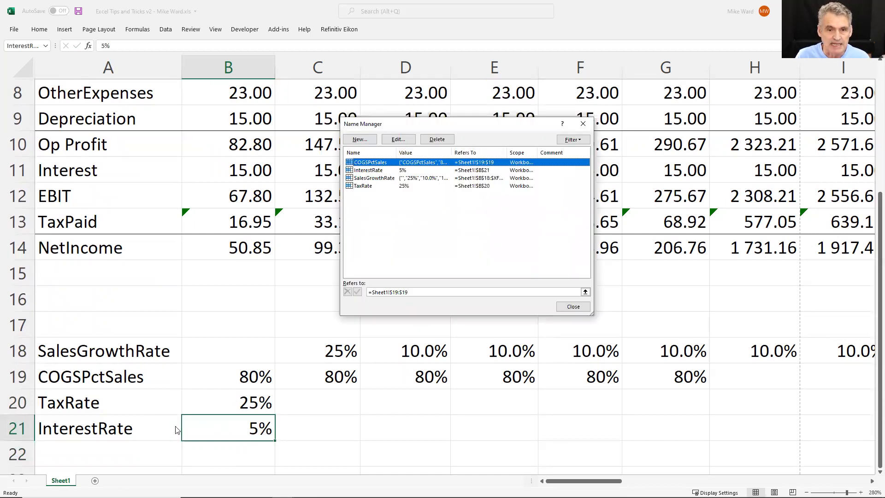
{"action": "left_click", "coordinate": [375, 171]}
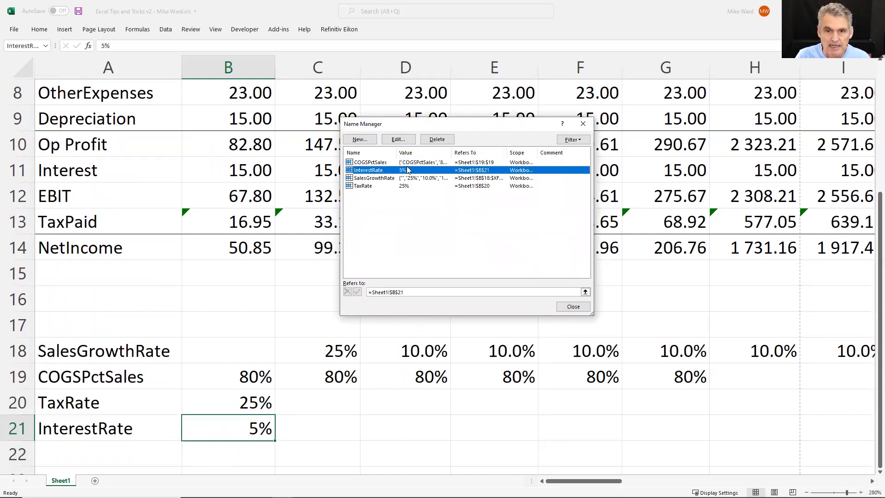
{"action": "left_click", "coordinate": [443, 139]}
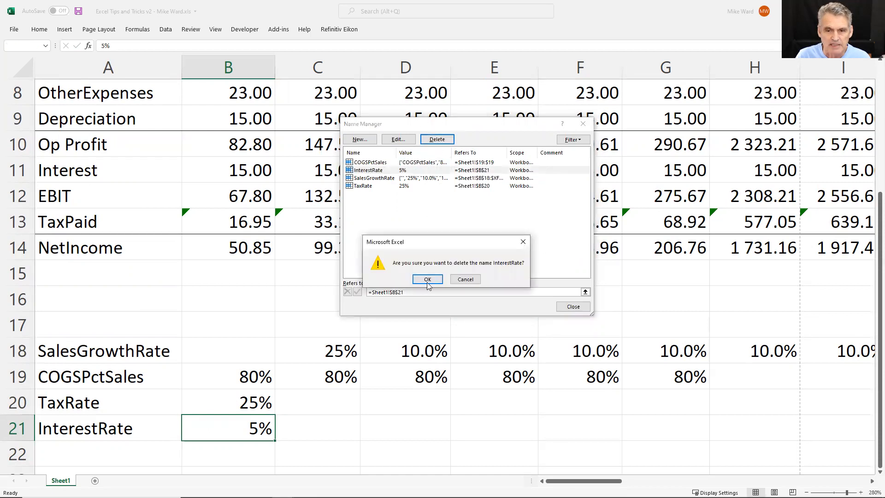
{"action": "left_click", "coordinate": [427, 282]}
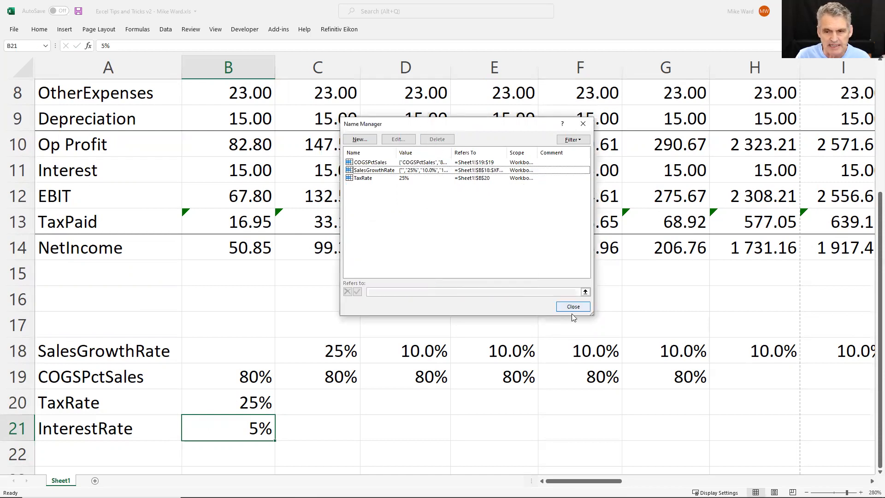
{"action": "left_click", "coordinate": [574, 307]}
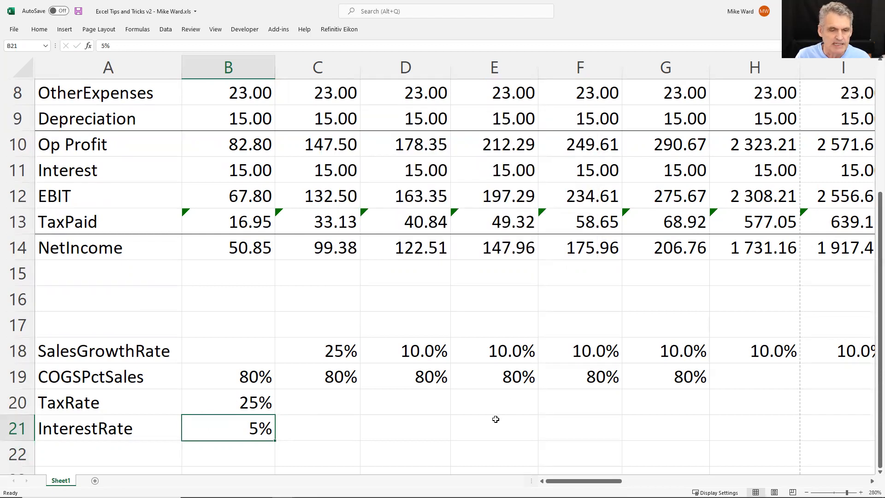
Examine the hard-coded Interest entries in row 11 for the first months.
{"action": "key", "text": "Up"}
{"action": "key", "text": "Up"}
{"action": "key", "text": "Up"}
{"action": "key", "text": "Up"}
{"action": "key", "text": "Up"}
{"action": "key", "text": "Up"}
{"action": "key", "text": "Up"}
{"action": "key", "text": "Up"}
{"action": "key", "text": "Up"}
{"action": "key", "text": "Up"}
{"action": "key", "text": "Up"}
{"action": "key", "text": "Down"}
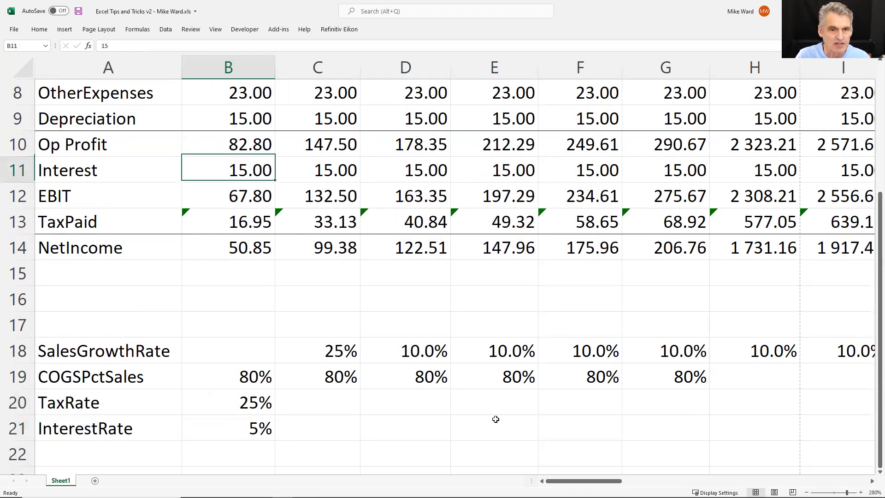
{"action": "key", "text": "Right"}
{"action": "key", "text": "Left"}
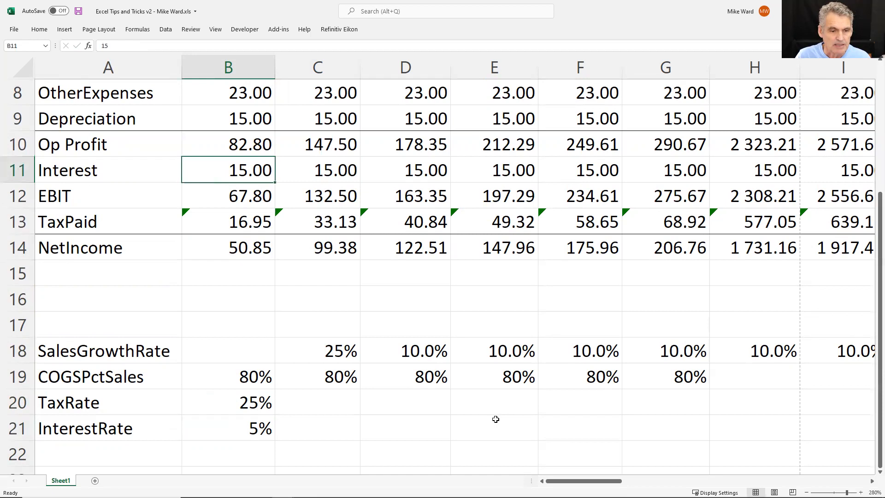
{"action": "key", "text": "Down"}
{"action": "key", "text": "Up"}
{"action": "key", "text": "Left"}
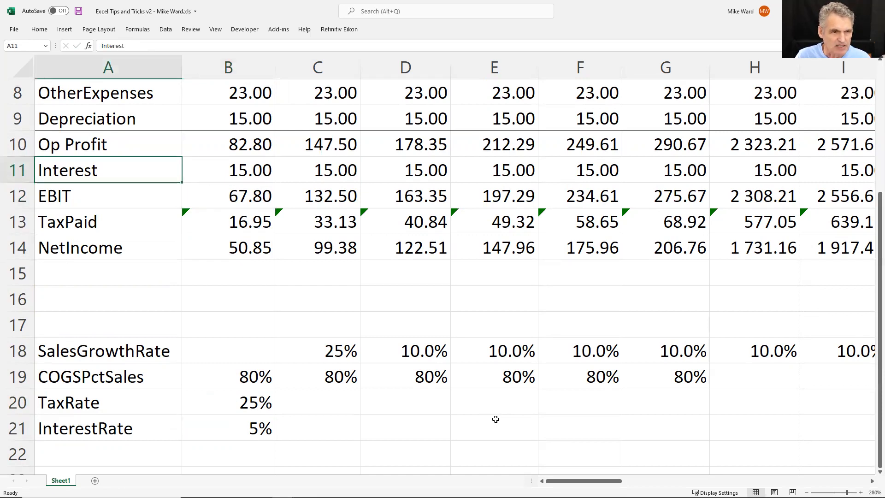
{"action": "key", "text": "Right"}
{"action": "key", "text": "Right"}
{"action": "key", "text": "Left"}
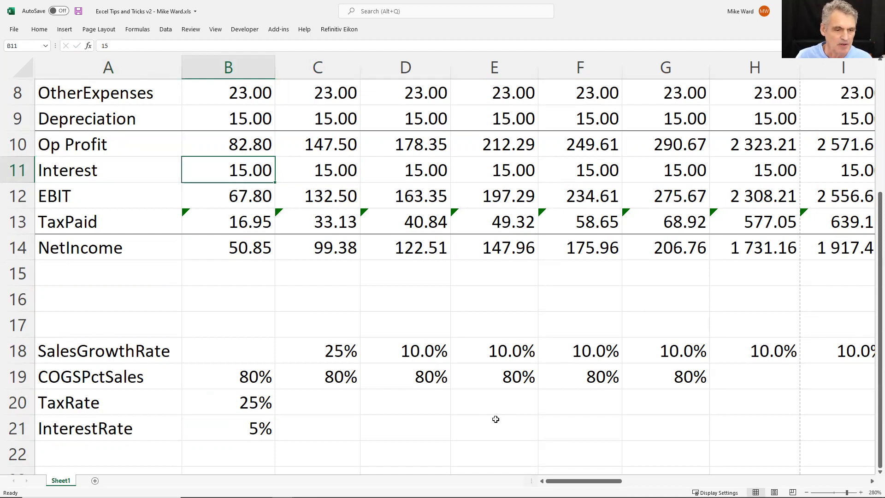
Add a Debt row by labelling A16 Debt and entering 1000 for 30-Sep-21 in B16.
{"action": "key", "text": "Down"}
{"action": "key", "text": "Down"}
{"action": "key", "text": "Down"}
{"action": "key", "text": "Down"}
{"action": "key", "text": "Down"}
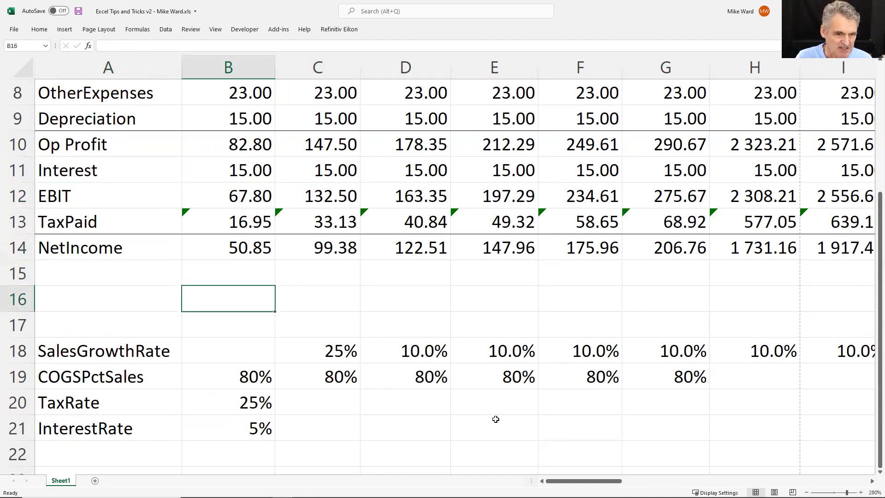
{"action": "key", "text": "Left"}
{"action": "type", "text": "Debt"}
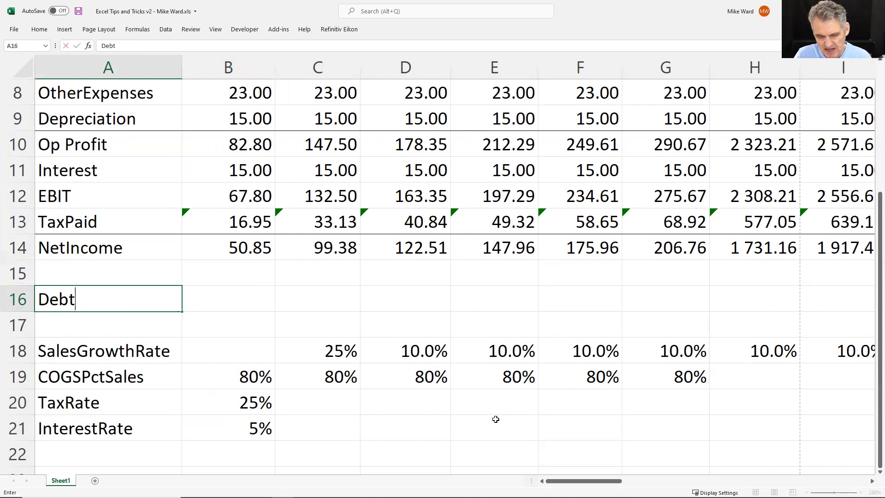
{"action": "key", "text": "Return"}
{"action": "key", "text": "Up"}
{"action": "key", "text": "Right"}
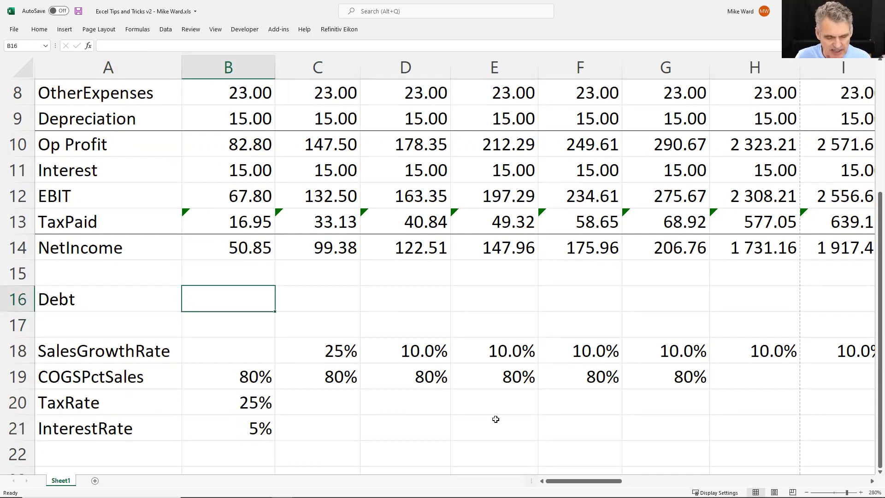
{"action": "type", "text": "1000"}
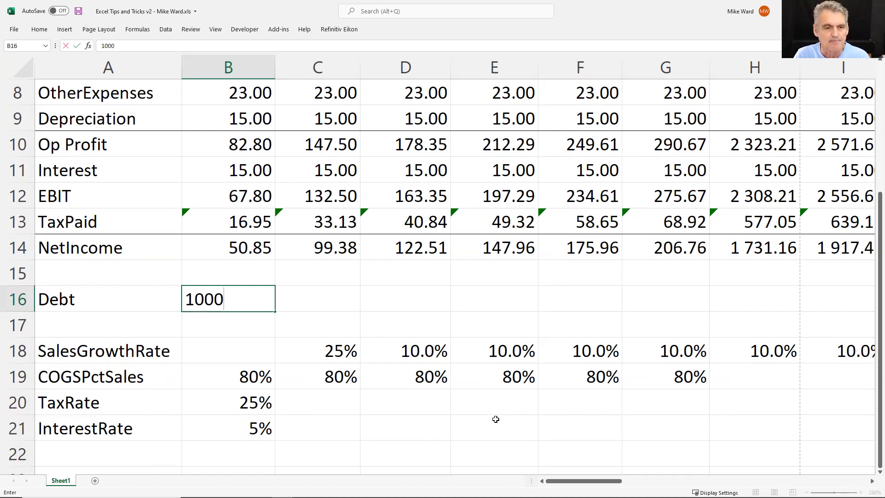
{"action": "key", "text": "Return"}
Review the 30-Sep-21 column between the Debt and Interest rows.
{"action": "key", "text": "Up"}
{"action": "key", "text": "Up"}
{"action": "key", "text": "Up"}
{"action": "key", "text": "Up"}
{"action": "key", "text": "Up"}
{"action": "key", "text": "Up"}
{"action": "key", "text": "Down"}
{"action": "key", "text": "Down"}
{"action": "key", "text": "Down"}
{"action": "key", "text": "Down"}
{"action": "key", "text": "Down"}
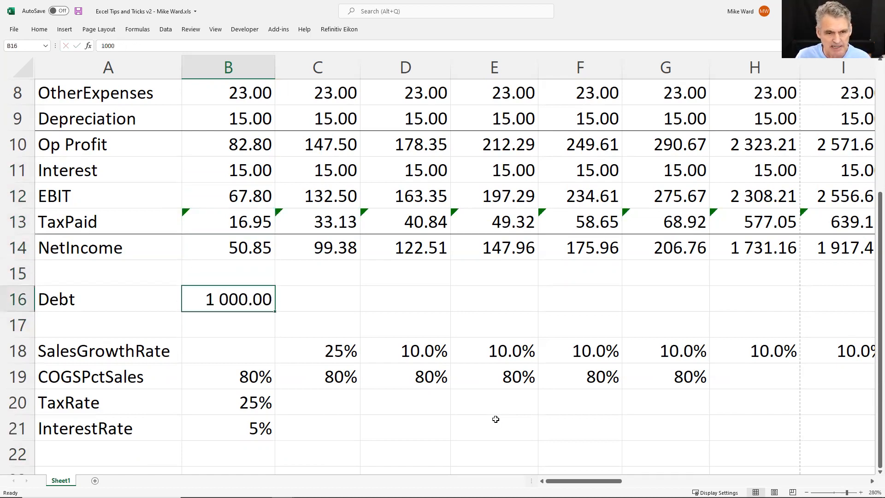
Enter 1500 as the 31-Oct-21 Debt in C16 and format it with a thousands separator and two decimals.
{"action": "key", "text": "Right"}
{"action": "type", "text": "1500"}
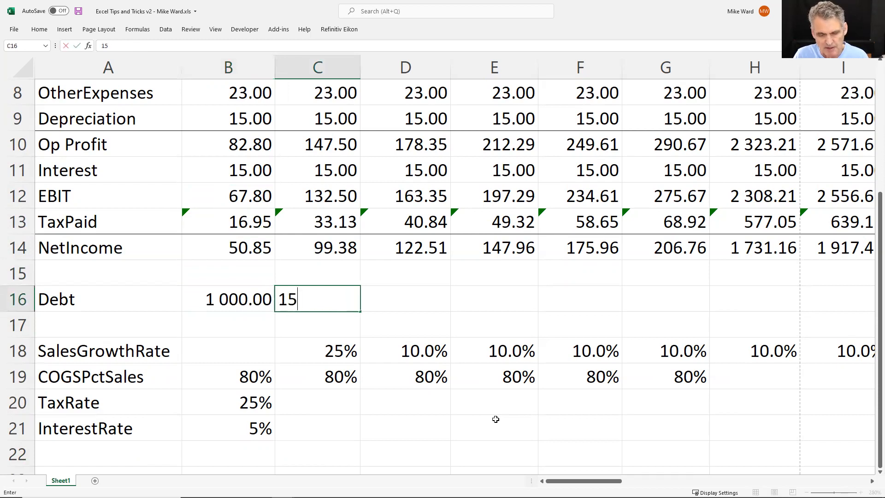
{"action": "key", "text": "Return"}
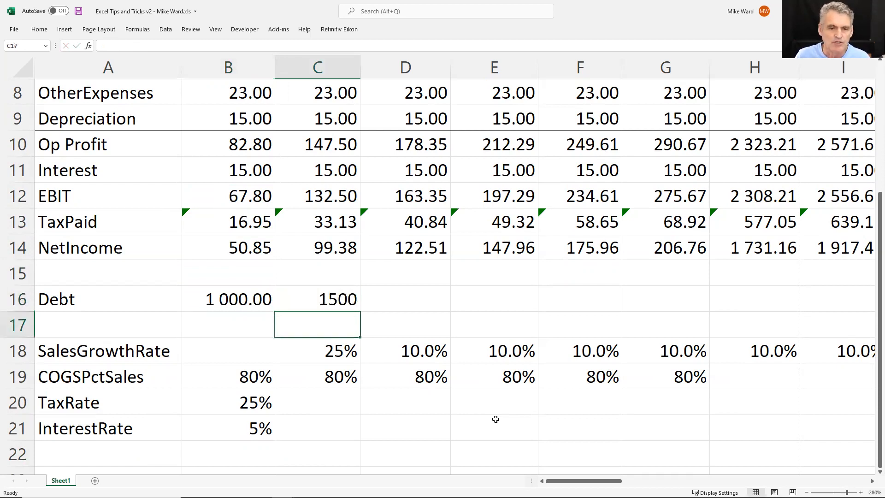
{"action": "key", "text": "Up"}
{"action": "key", "text": "Left"}
{"action": "key", "text": "Right"}
{"action": "key", "text": "ctrl+shift+1"}
{"action": "key", "text": "Left"}
{"action": "key", "text": "Right"}
{"action": "key", "text": "Left"}
{"action": "key", "text": "Right"}
Calculate the 31-Oct-21 Interest in C11 from the average debt and a fixed interest rate reference, using =AVERAGE(B16:C16)*$B$21.
{"action": "key", "text": "Up"}
{"action": "key", "text": "Up"}
{"action": "key", "text": "Up"}
{"action": "key", "text": "Up"}
{"action": "key", "text": "Up"}
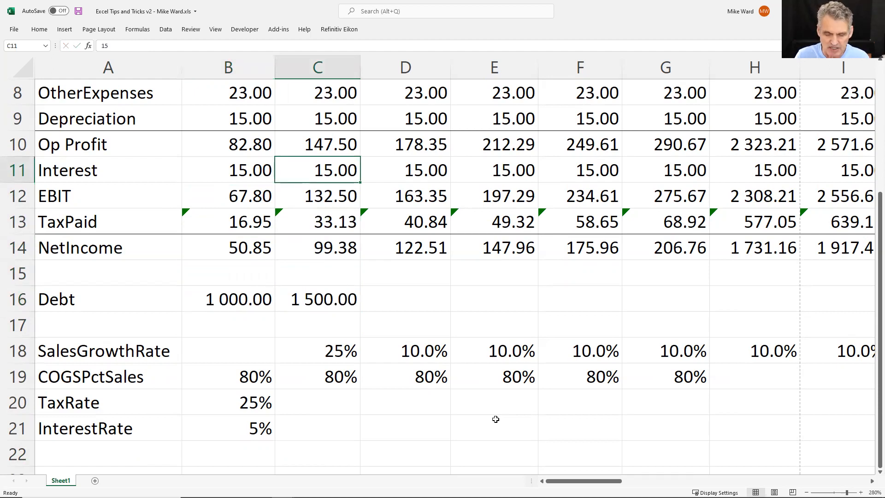
{"action": "type", "text": "="}
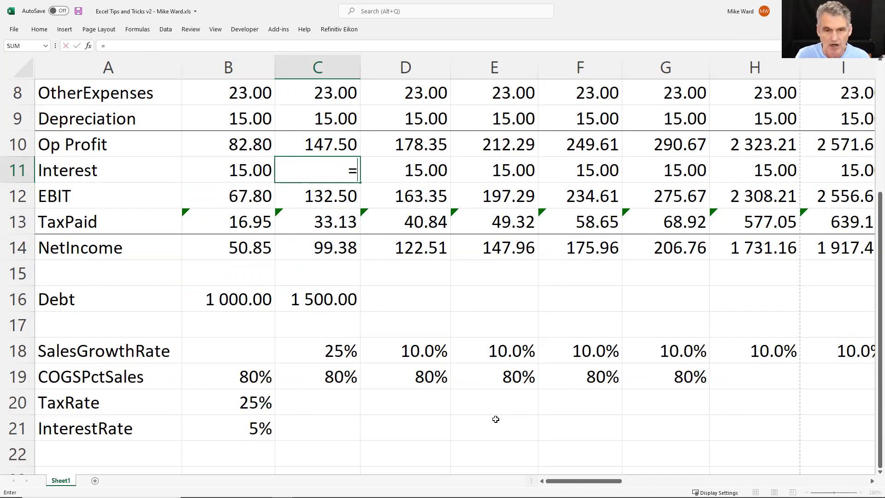
{"action": "type", "text": "average("}
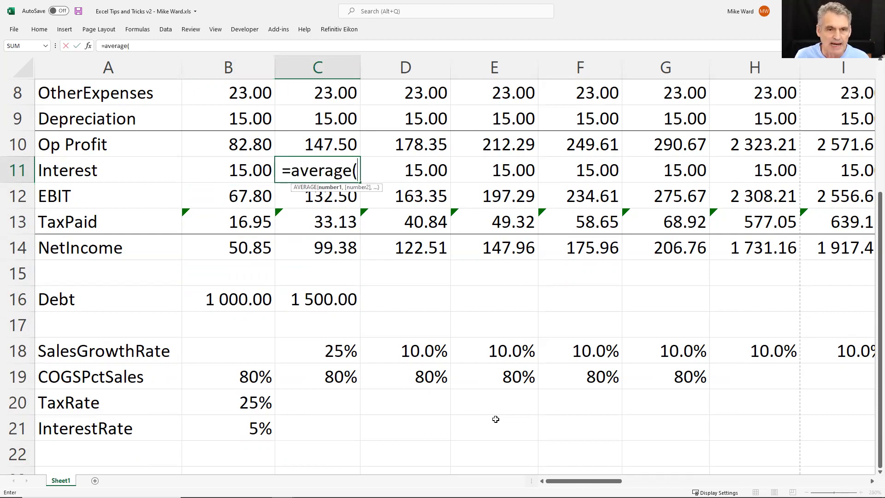
{"action": "left_click", "coordinate": [242, 305]}
{"action": "left_click_drag", "start_coordinate": [289, 303], "coordinate": [308, 302]}
{"action": "type", "text": ")*"}
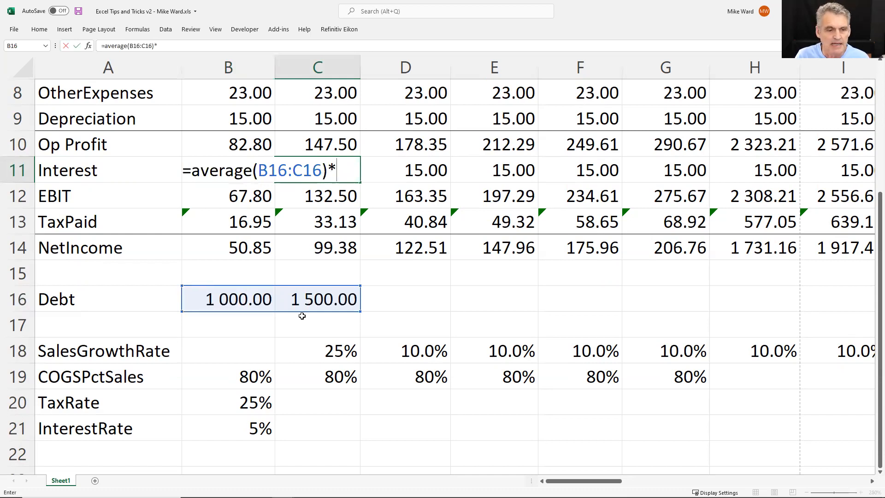
{"action": "left_click", "coordinate": [257, 431]}
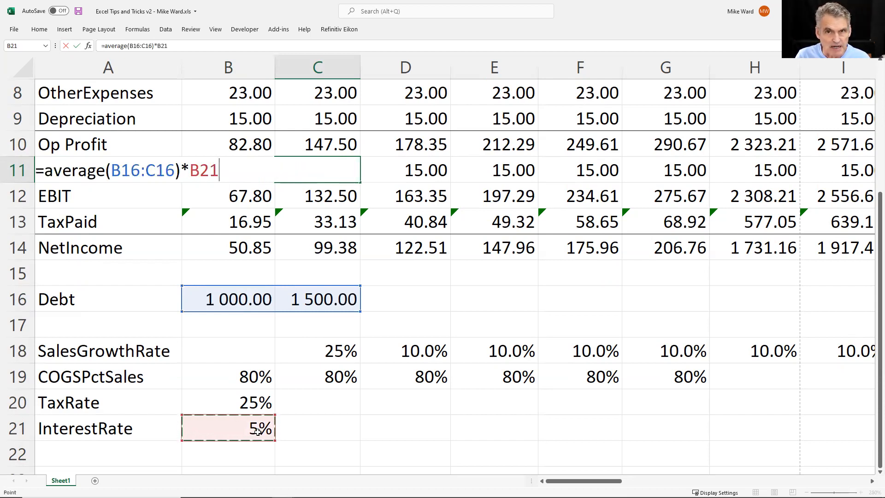
{"action": "key", "text": "F4"}
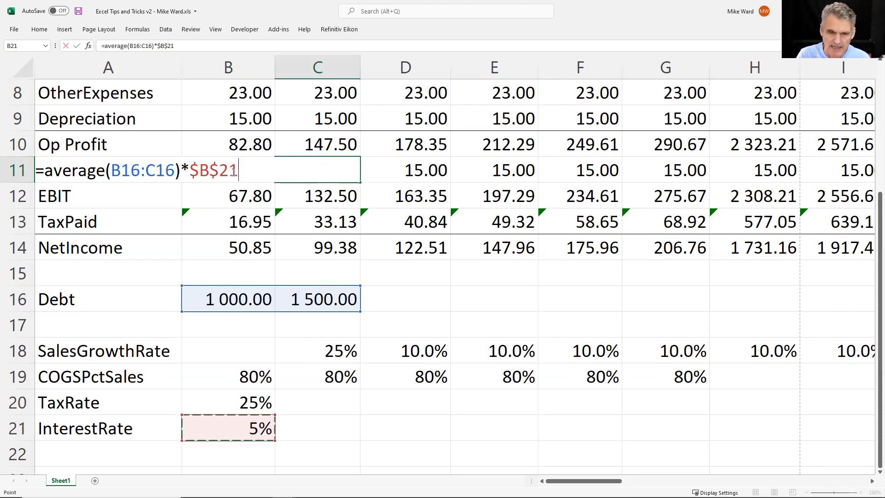
{"action": "key", "text": "ctrl+Return"}
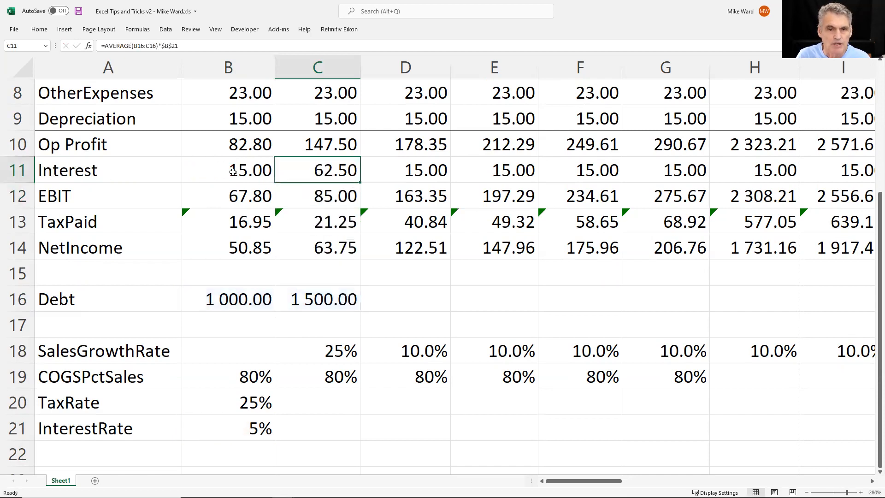
Copy the Interest formula from C11 into the 30-Nov-21 and 31-Dec-21 cells, D11 and E11.
{"action": "key", "text": "Right"}
{"action": "key", "text": "ctrl+r"}
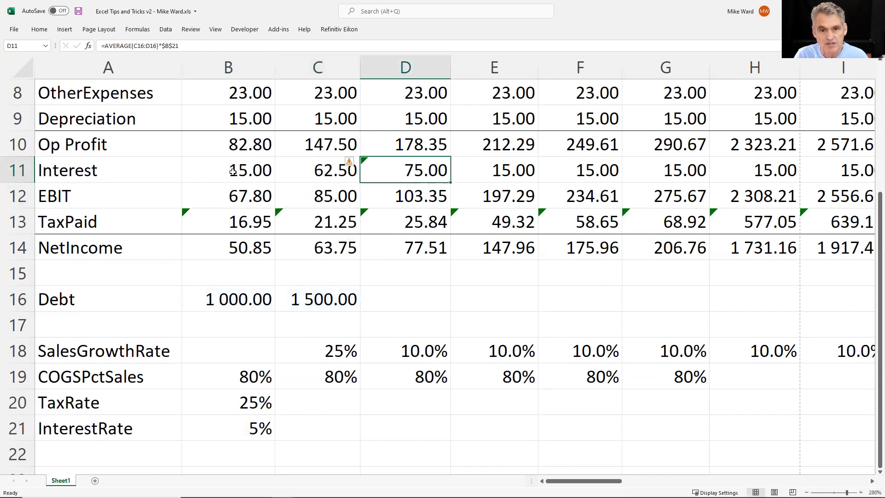
{"action": "key", "text": "Right"}
{"action": "key", "text": "ctrl+r"}
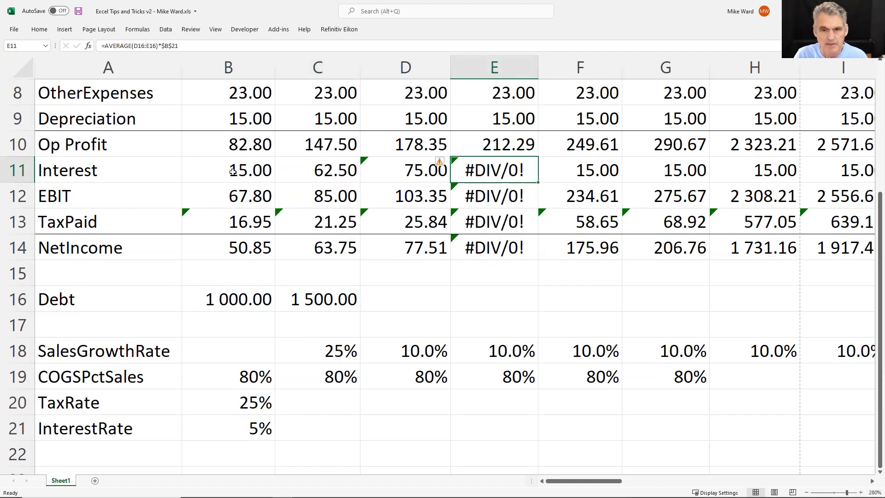
Calculate the Debt in D16 as 100 more than the previous month's, using =C16+100.
{"action": "key", "text": "F2"}
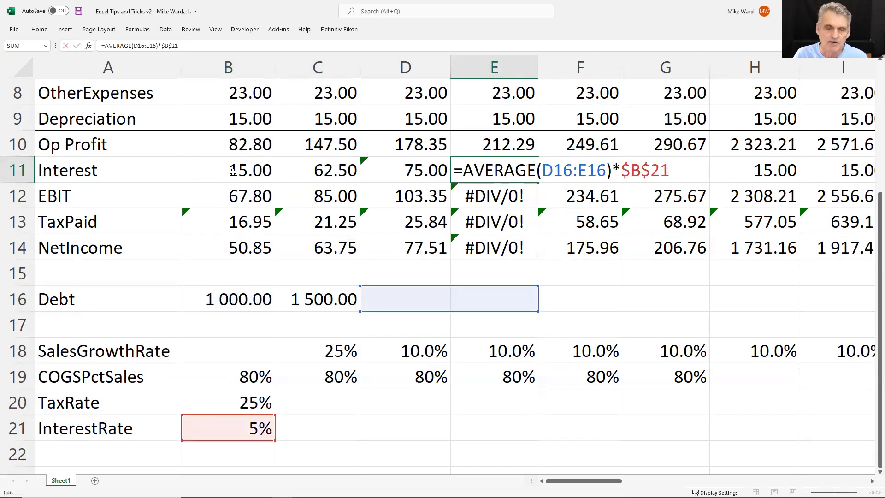
{"action": "key", "text": "Escape"}
{"action": "key", "text": "Down"}
{"action": "key", "text": "Down"}
{"action": "key", "text": "Down"}
{"action": "key", "text": "Down"}
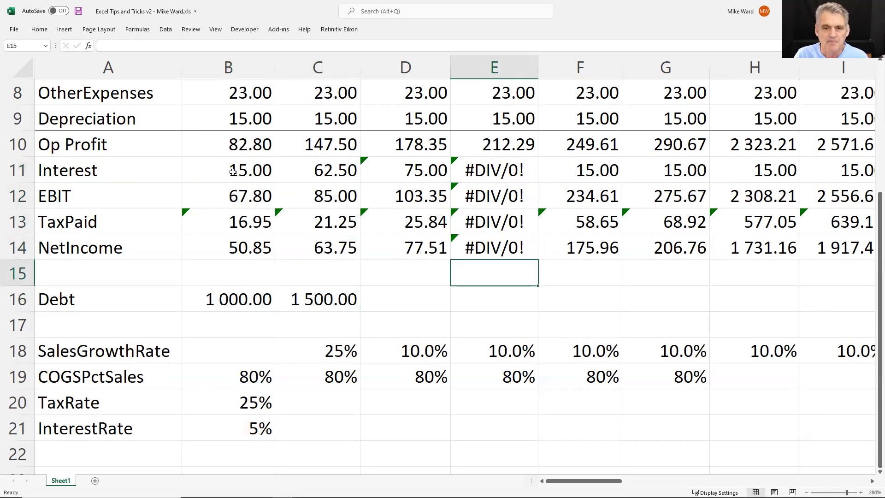
{"action": "key", "text": "Down"}
{"action": "key", "text": "Left"}
{"action": "type", "text": "="}
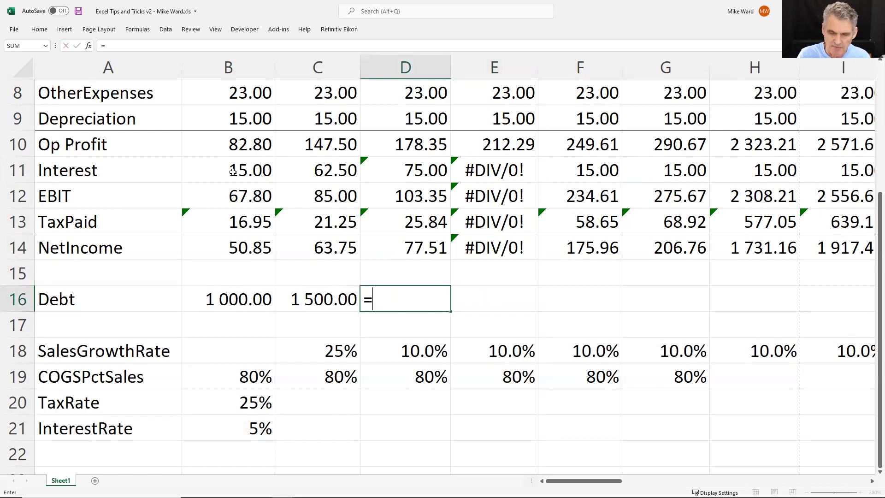
{"action": "key", "text": "Left"}
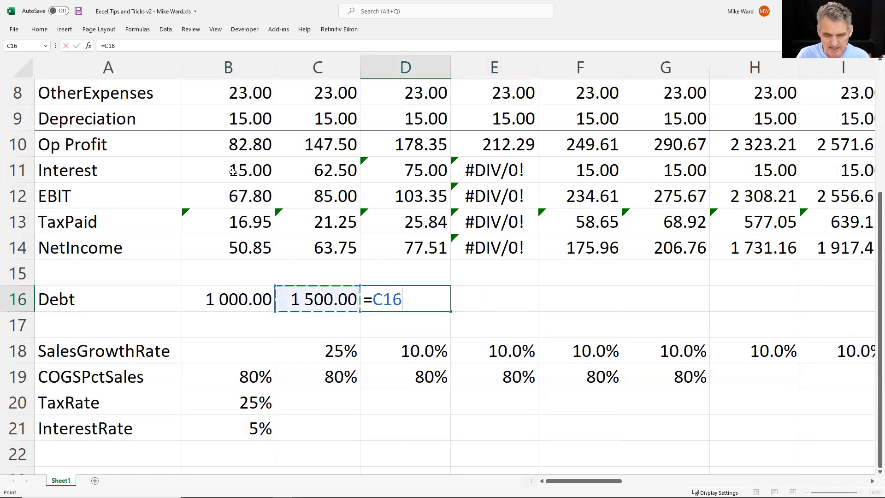
{"action": "type", "text": "+100"}
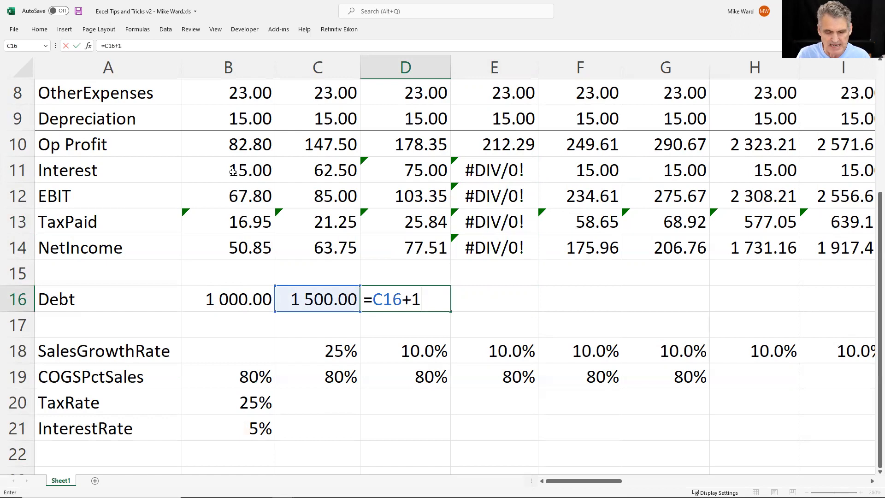
{"action": "key", "text": "Return"}
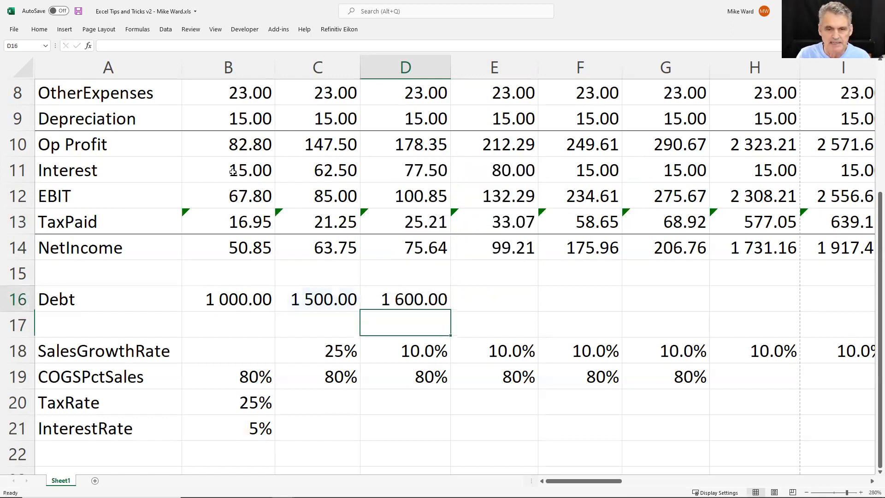
Copy the Debt formula from D16 into E16 and F16.
{"action": "key", "text": "Up"}
{"action": "key", "text": "Right"}
{"action": "key", "text": "ctrl+r"}
{"action": "key", "text": "Right"}
{"action": "key", "text": "ctrl+r"}
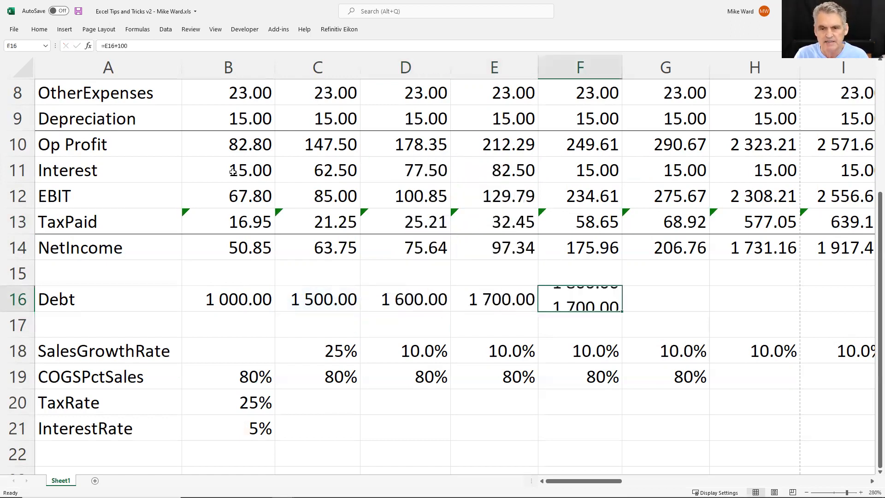
Examine which Debt cells and rate cell the Interest formula in E11 refers to.
{"action": "key", "text": "Left"}
{"action": "key", "text": "Left"}
{"action": "key", "text": "Up"}
{"action": "key", "text": "Up"}
{"action": "key", "text": "Up"}
{"action": "key", "text": "Up"}
{"action": "key", "text": "Up"}
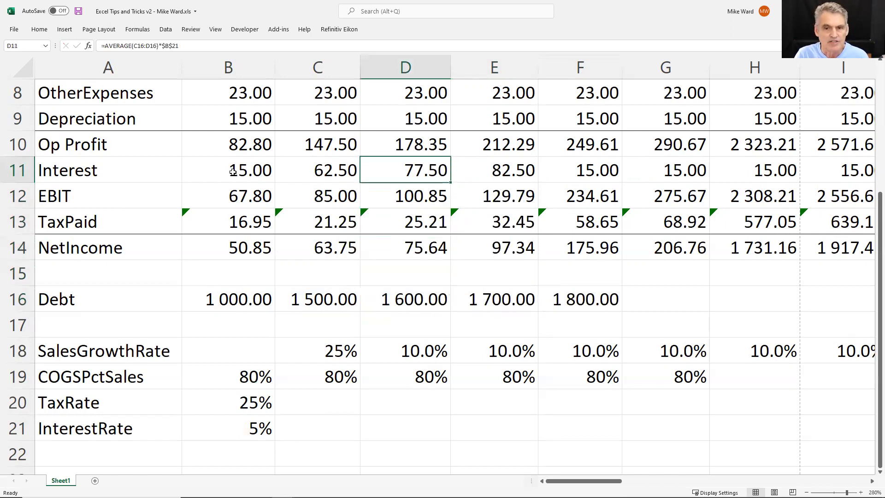
{"action": "key", "text": "Right"}
{"action": "key", "text": "F2"}
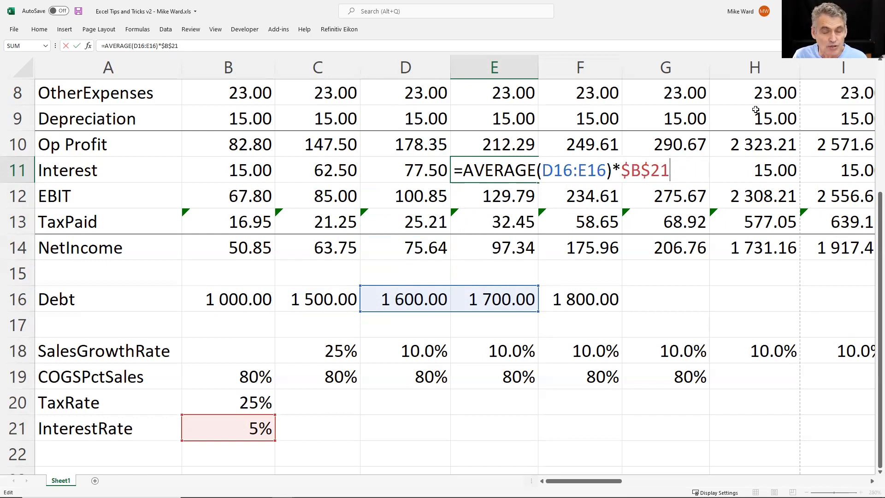
{"action": "key", "text": "ctrl+Return"}
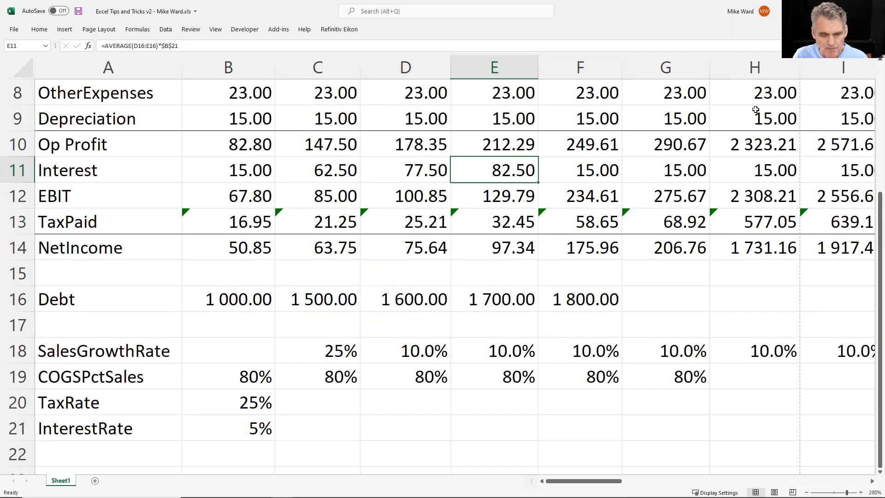
Cycle the B21 reference in E11's Interest formula through its mixed, relative and absolute forms, and finish with $B$21.
{"action": "key", "text": "F2"}
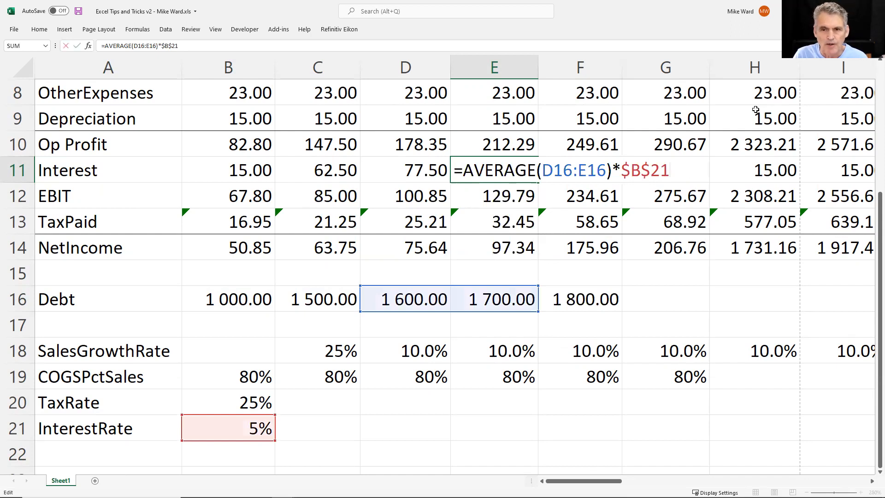
{"action": "left_click_drag", "start_coordinate": [621, 170], "coordinate": [671, 170]}
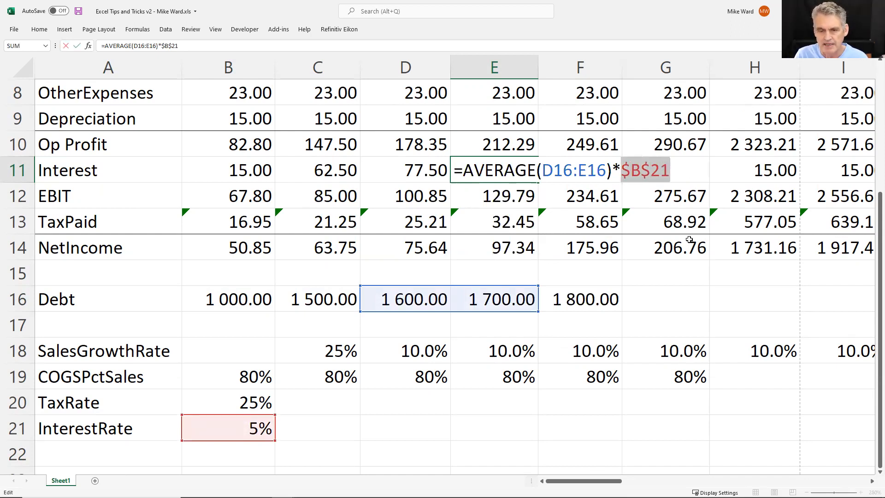
{"action": "key", "text": "F4"}
{"action": "key", "text": "F4"}
{"action": "key", "text": "F4"}
{"action": "key", "text": "F4"}
{"action": "key", "text": "F4"}
{"action": "key", "text": "F4"}
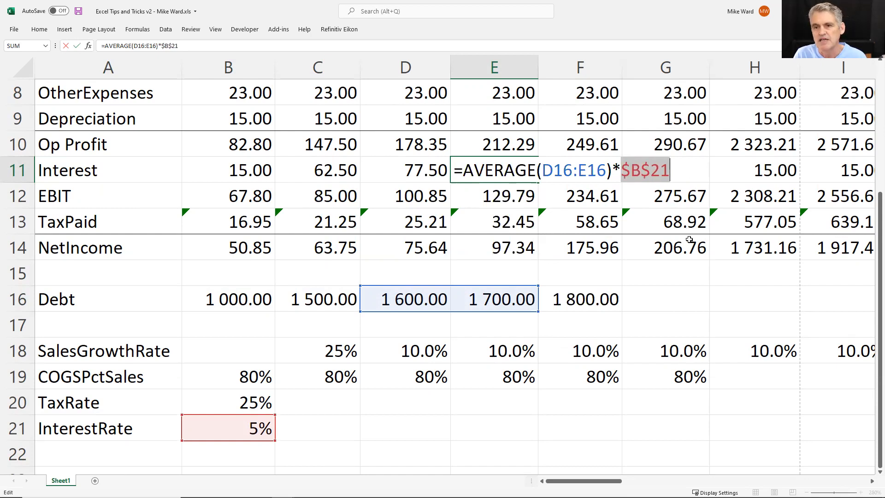
{"action": "key", "text": "F4"}
{"action": "key", "text": "F4"}
{"action": "key", "text": "F4"}
{"action": "key", "text": "F4"}
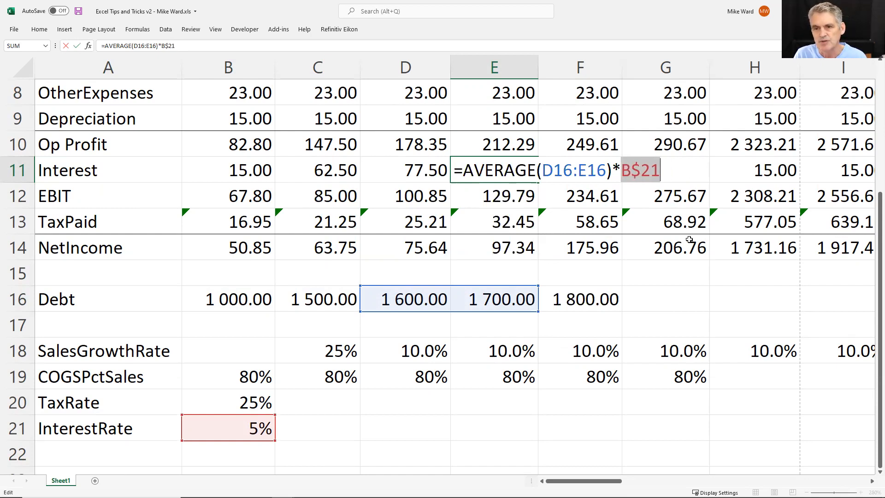
{"action": "key", "text": "F4"}
{"action": "key", "text": "F4"}
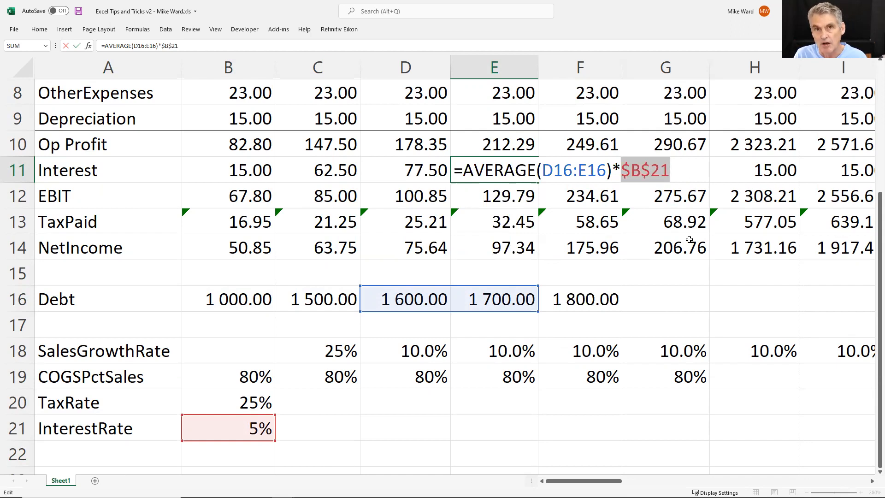
{"action": "key", "text": "F4"}
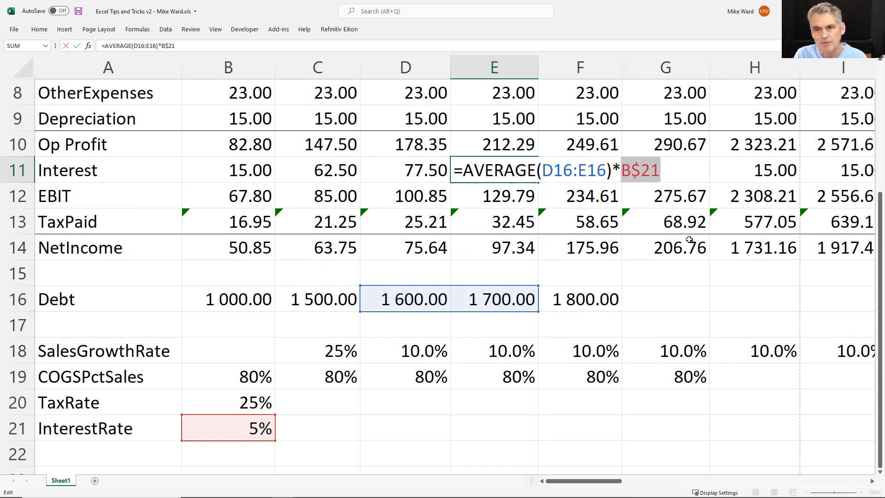
{"action": "key", "text": "F4"}
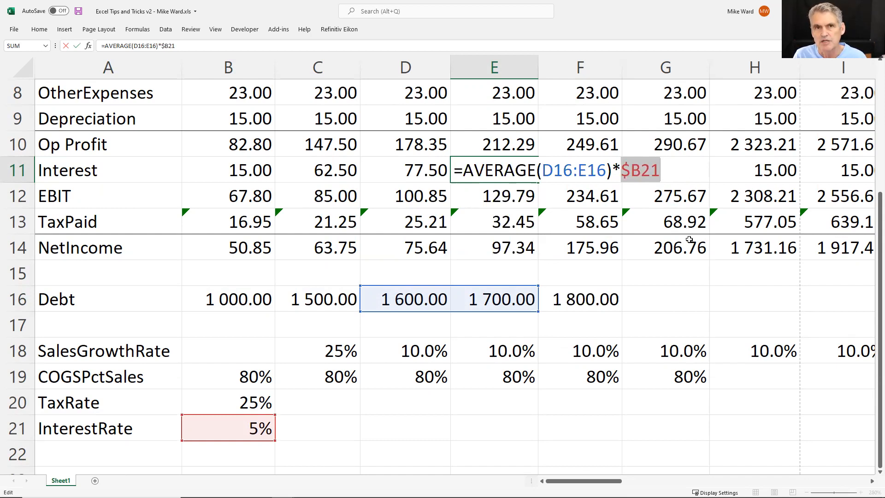
{"action": "key", "text": "F4"}
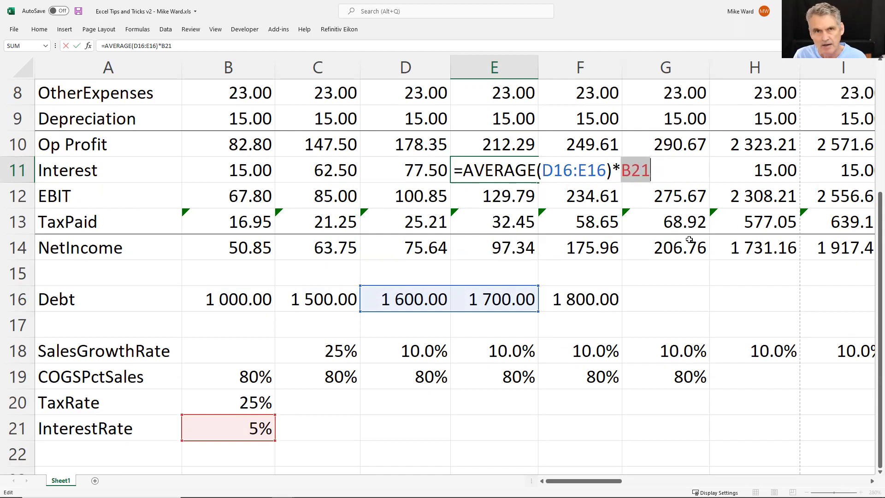
{"action": "key", "text": "F4"}
{"action": "key", "text": "F4"}
{"action": "key", "text": "F4"}
{"action": "key", "text": "F4"}
{"action": "key", "text": "F4"}
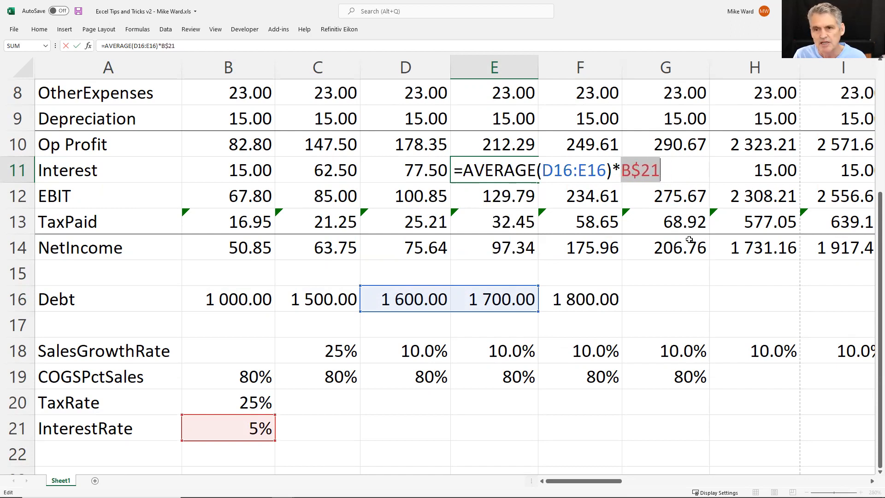
{"action": "key", "text": "F4"}
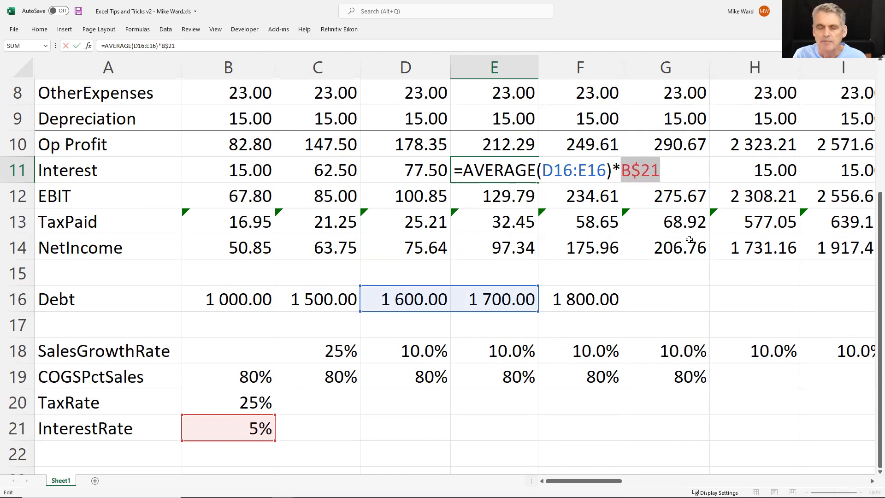
{"action": "key", "text": "F4"}
{"action": "key", "text": "F4"}
{"action": "key", "text": "F4"}
{"action": "key", "text": "ctrl+Return"}
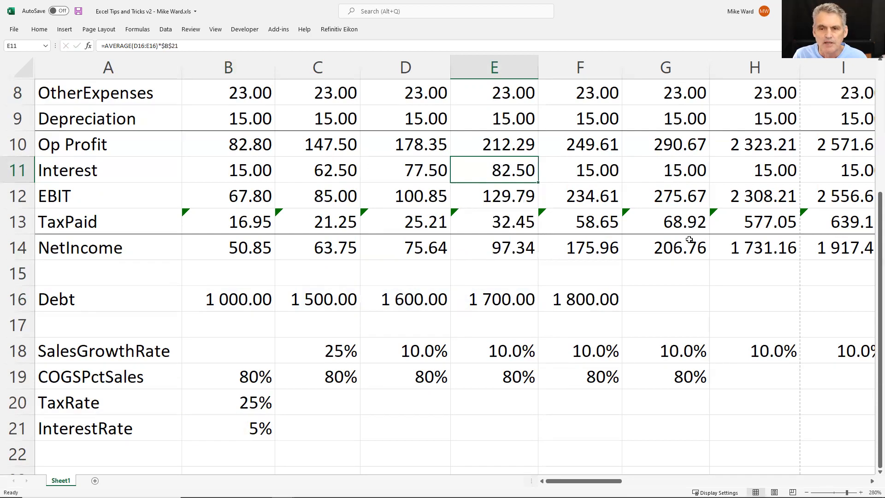